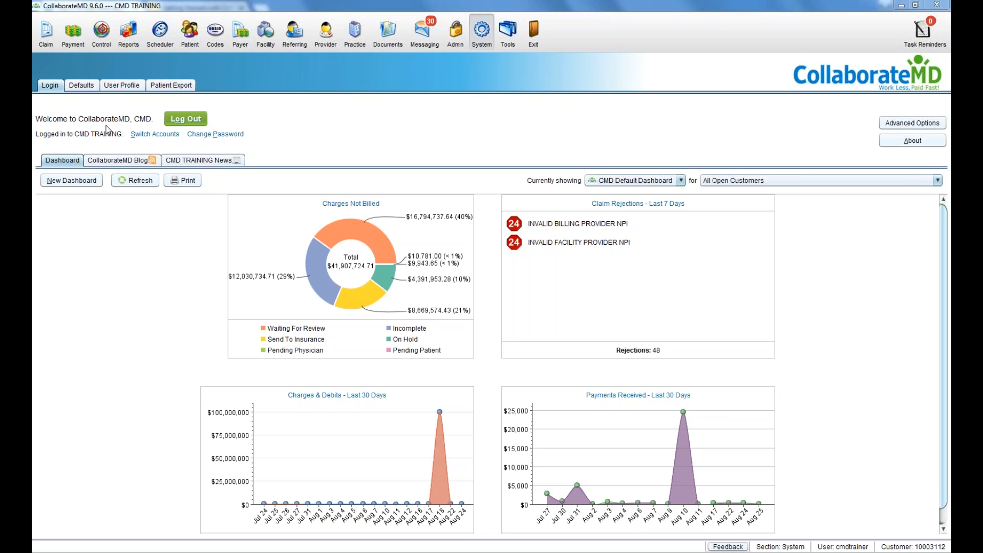
Step: Look over the account-switching search and password change form, dismiss both, and return to the dashboard
click(169, 136)
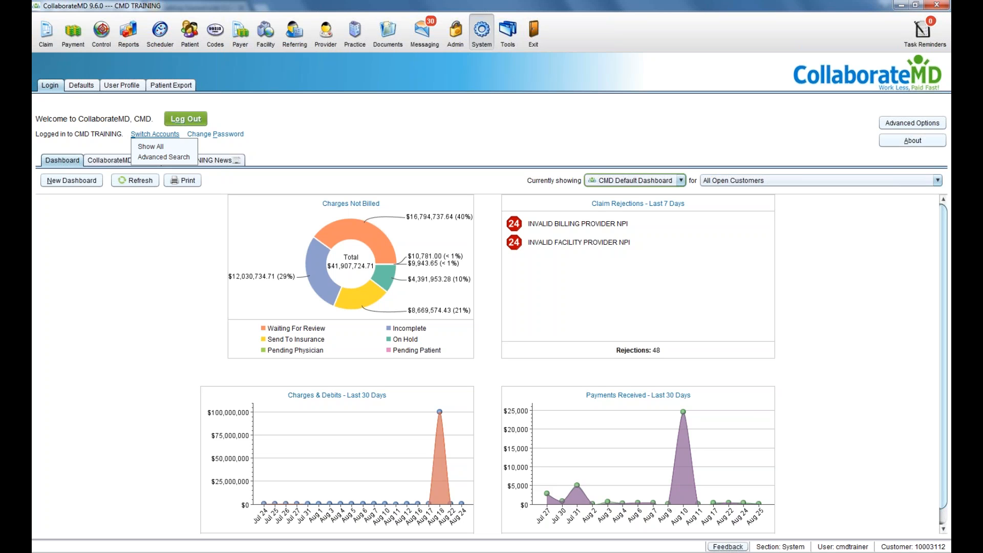
click(180, 154)
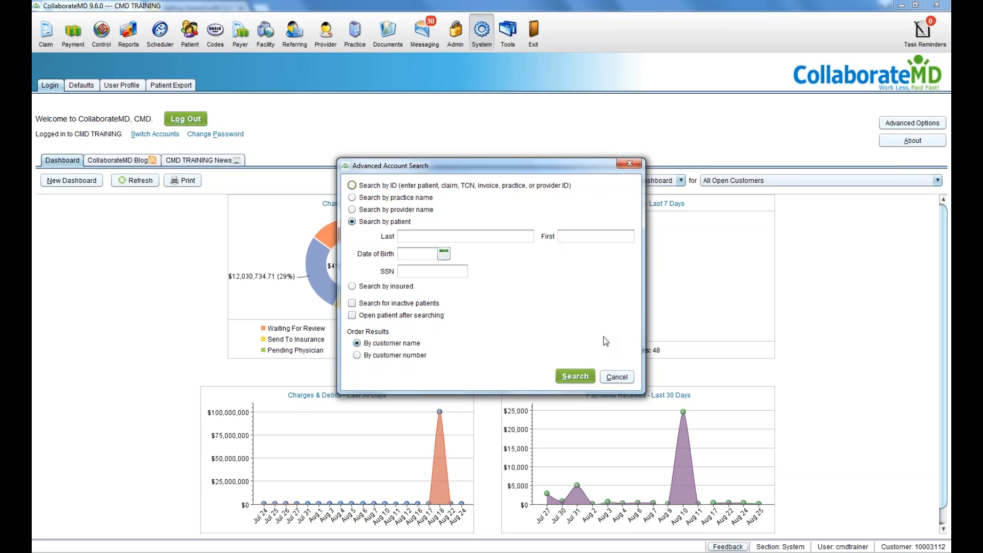
click(609, 377)
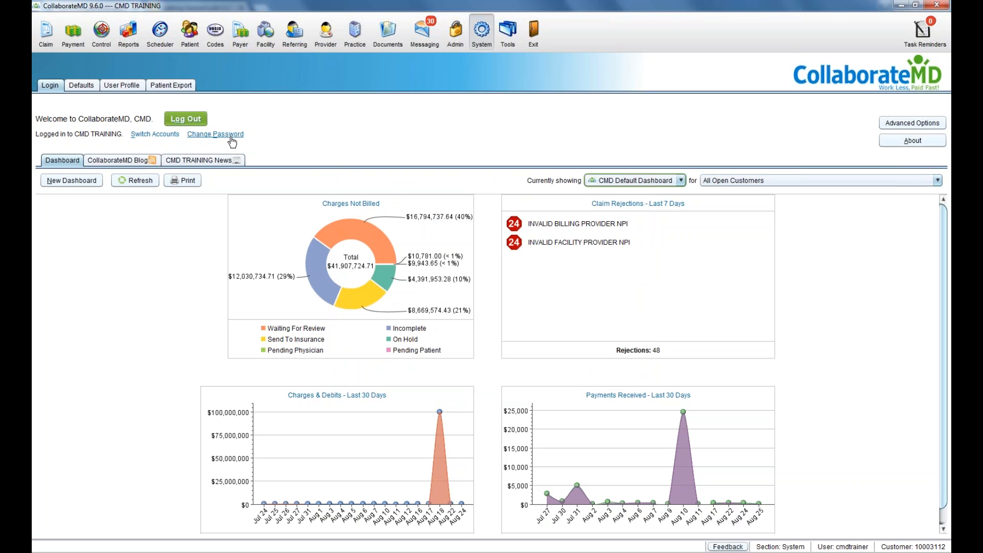
click(231, 138)
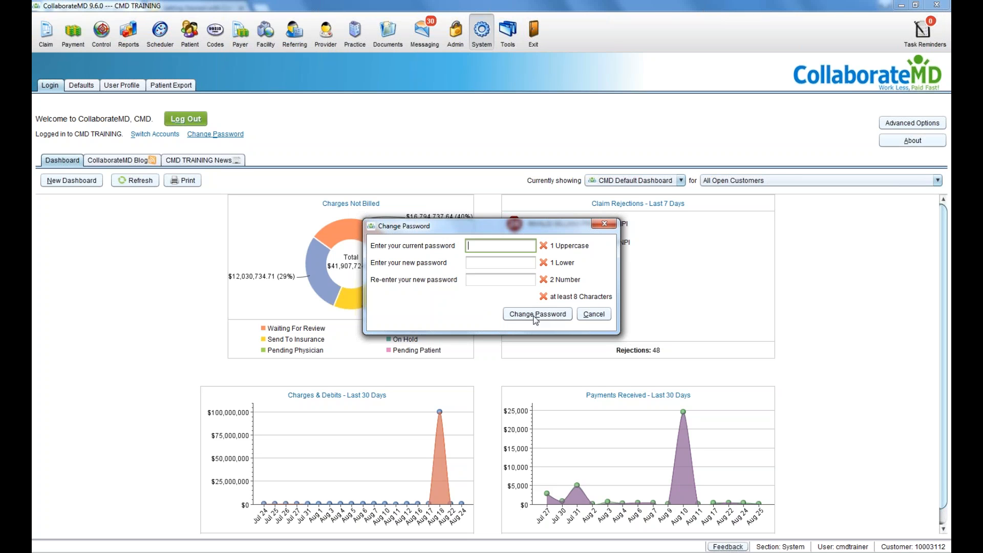
click(594, 314)
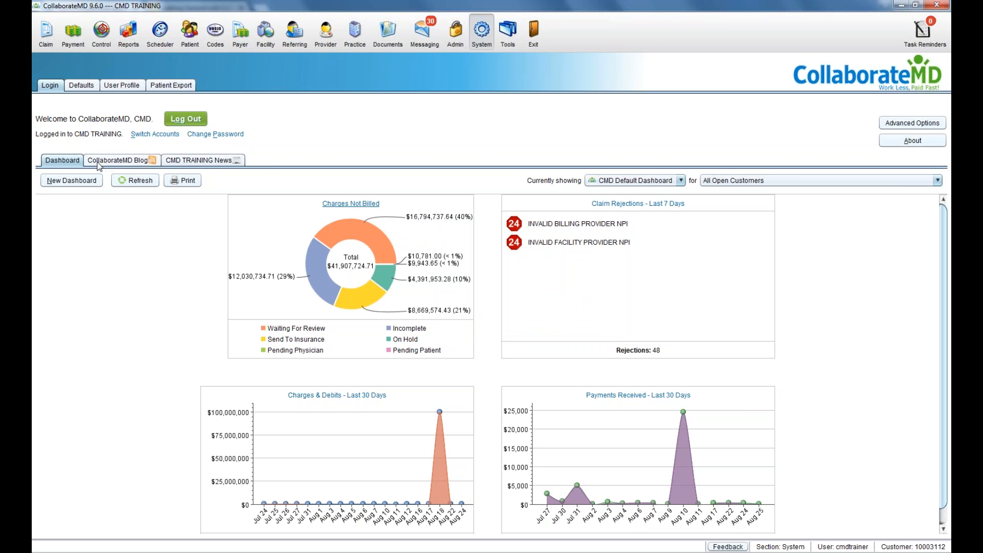
click(54, 165)
Step: Start a new blank dashboard with a Claims Billed gadget at the grid's top left
click(73, 184)
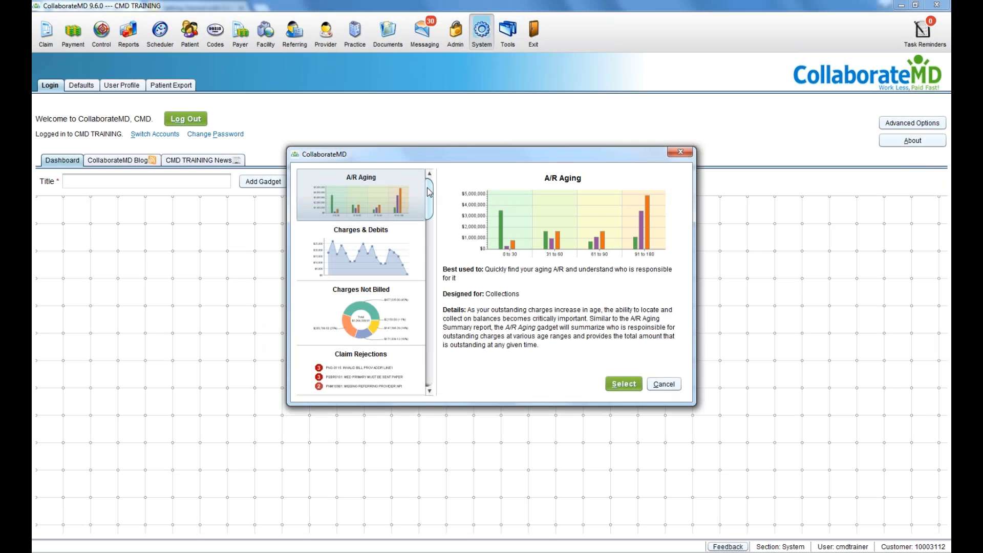
drag(428, 192, 430, 231)
click(404, 217)
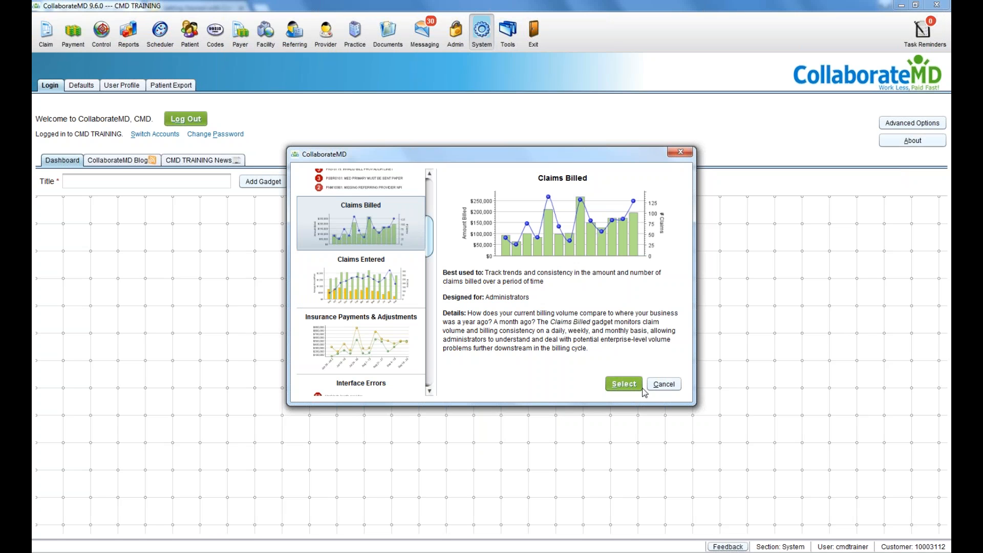
click(623, 384)
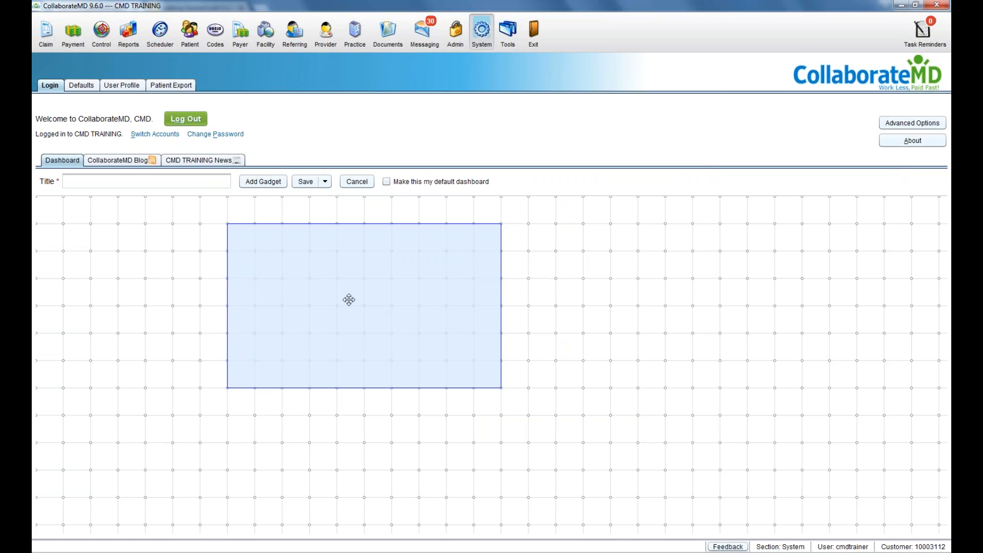
click(263, 307)
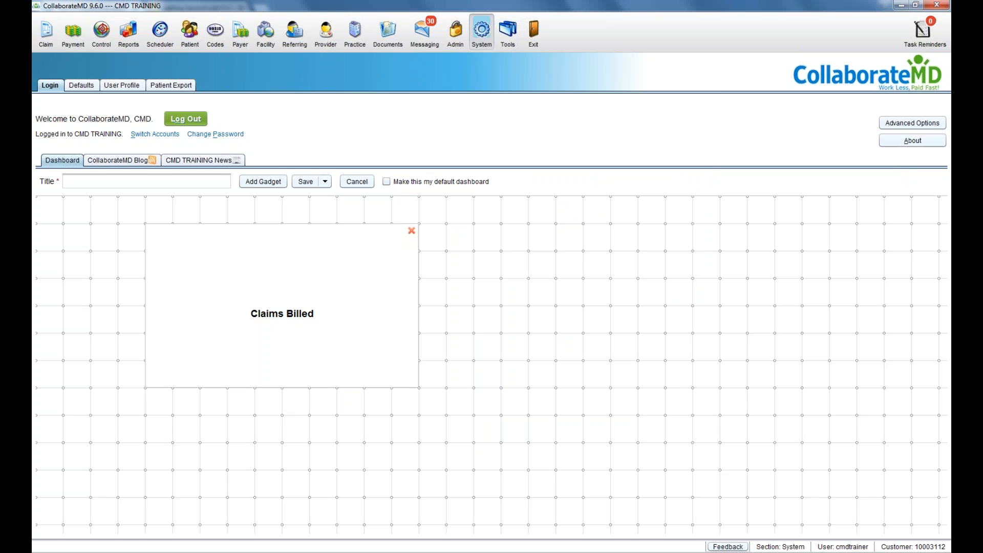
drag(271, 313, 215, 272)
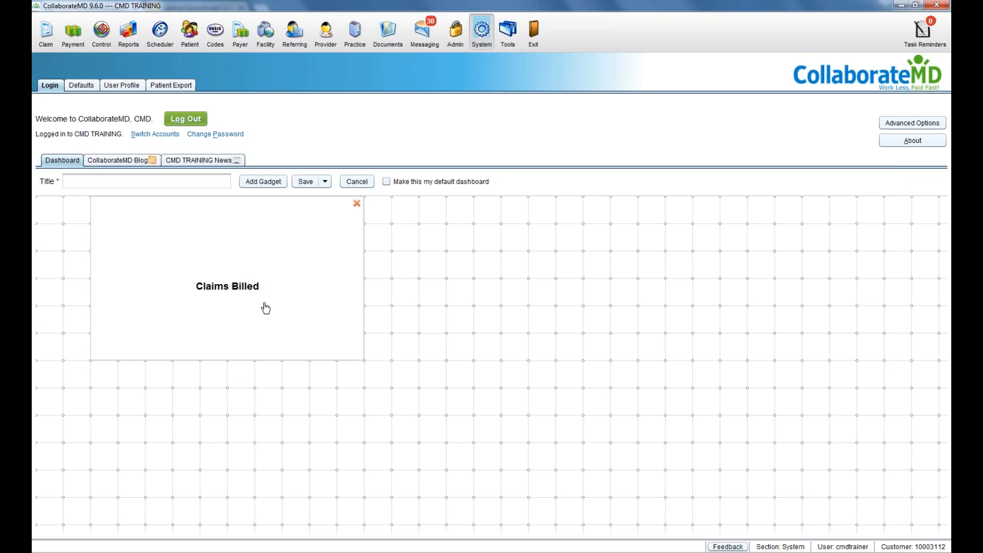
Step: Add an A/R Aging gadget beside the Claims Billed gadget
click(269, 187)
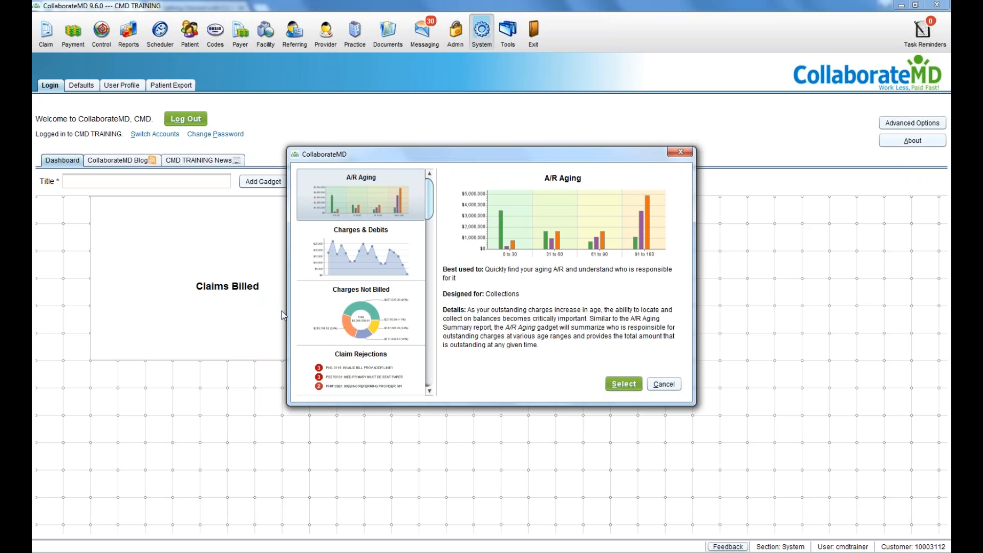
click(623, 383)
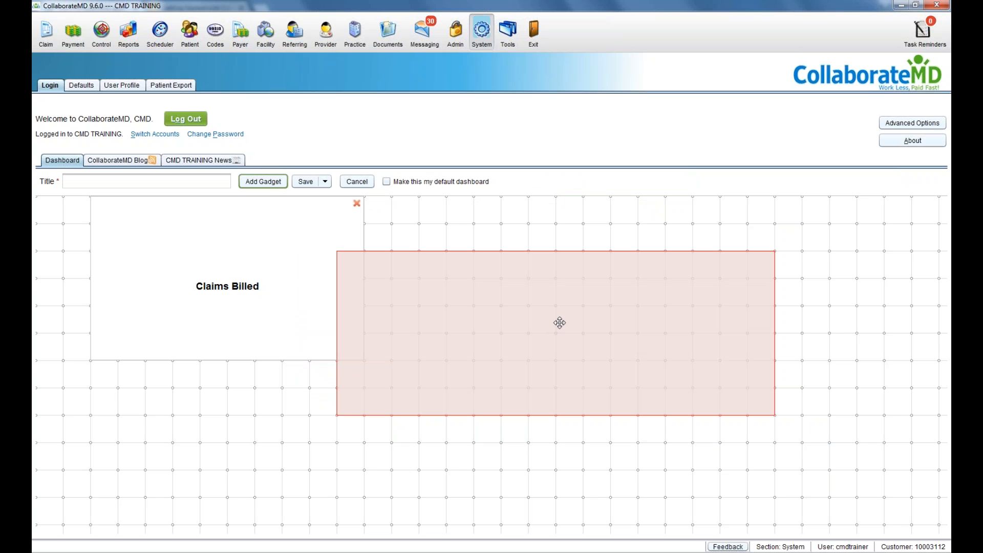
click(575, 321)
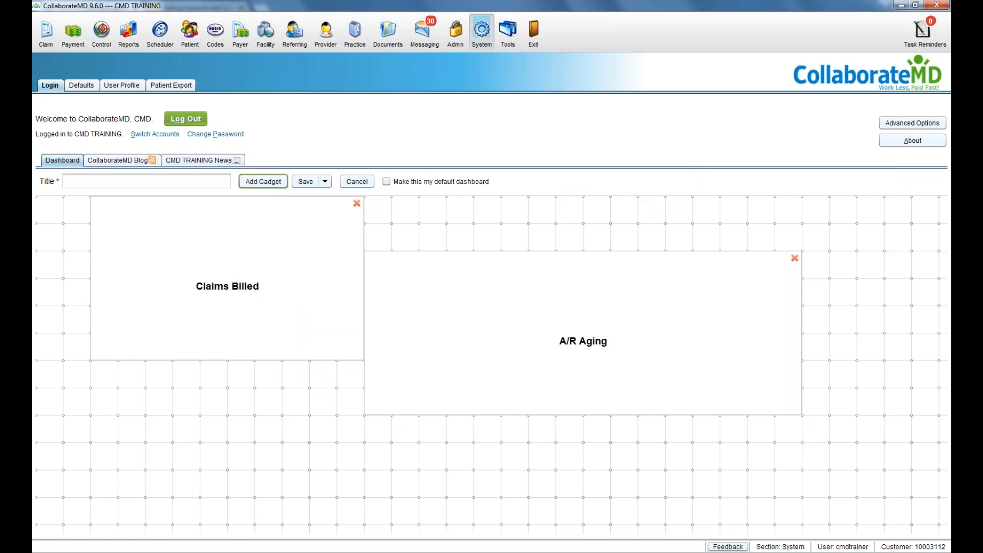
Step: Title the dashboard 'My Dashboard', make it the default, and save it without sharing
click(215, 182)
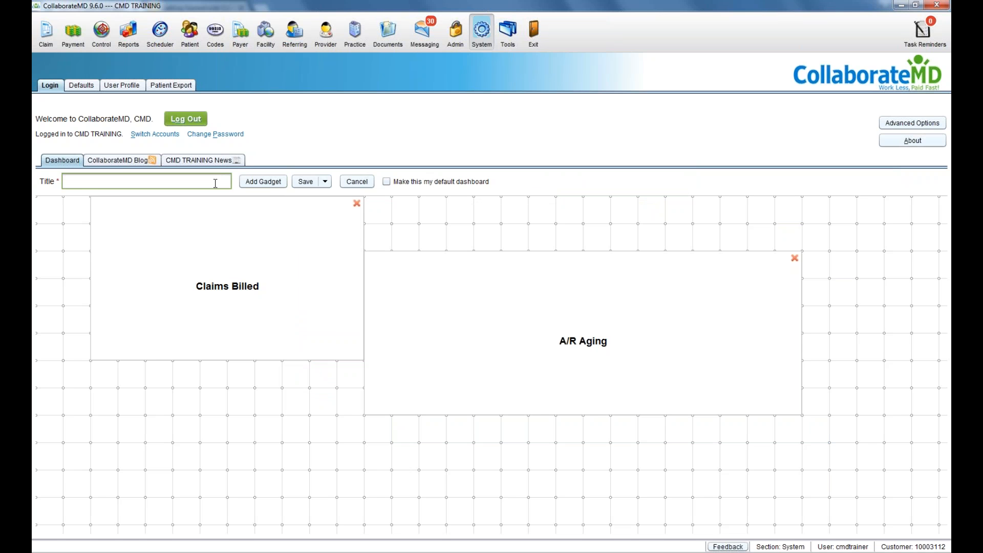
text(My Dashboard)
click(386, 182)
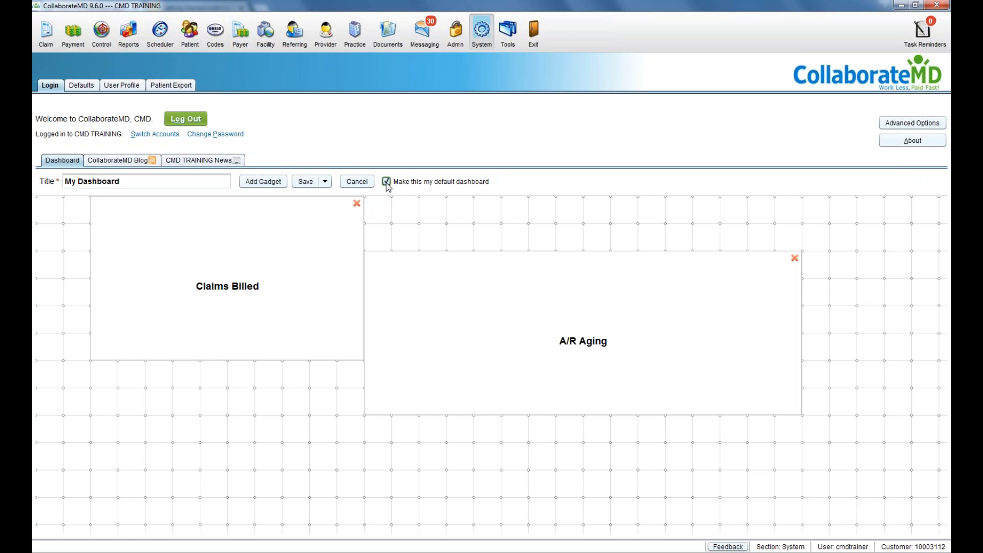
click(327, 185)
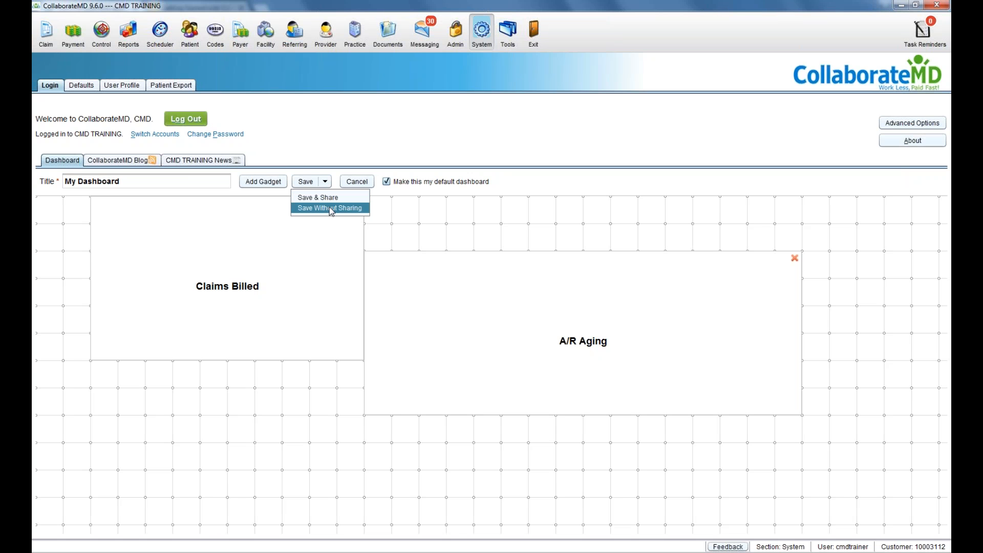
click(330, 208)
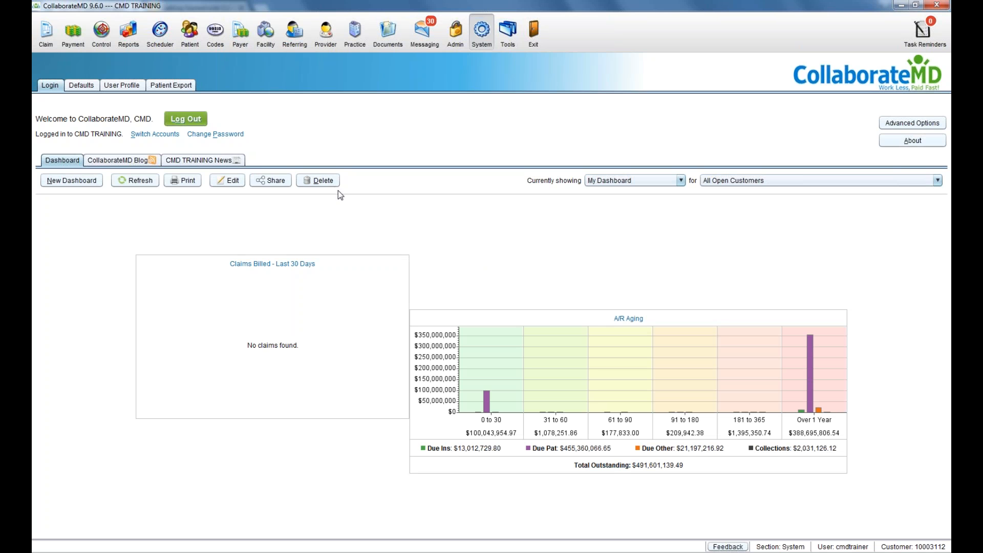
Step: Review the Appearance and Messaging Options advanced settings, save them, and go to Defaults
click(882, 128)
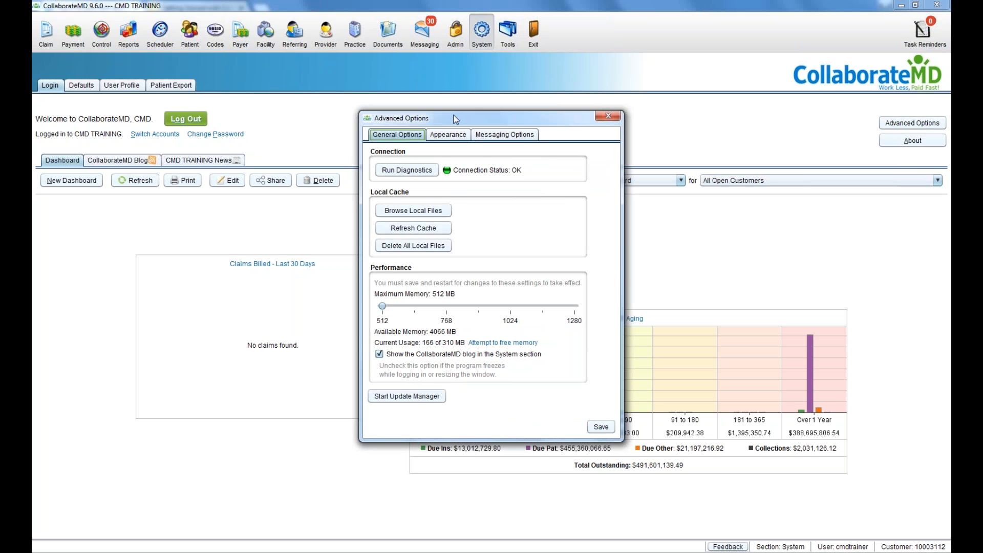
click(458, 136)
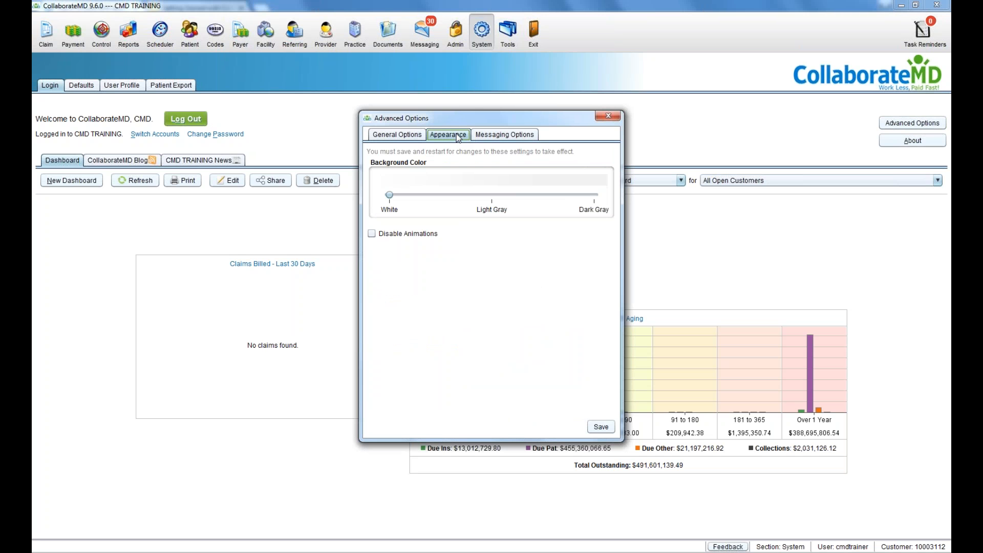
click(481, 135)
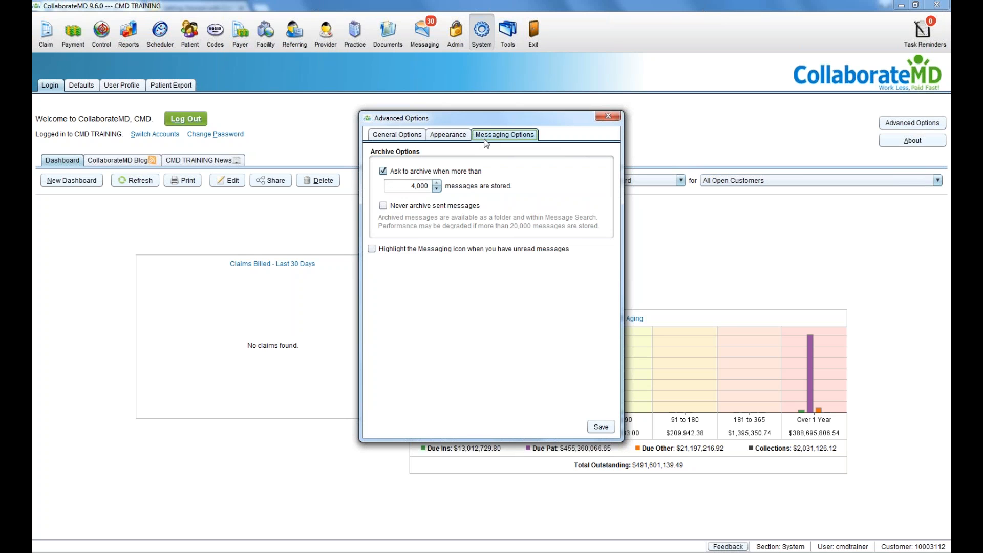
click(598, 428)
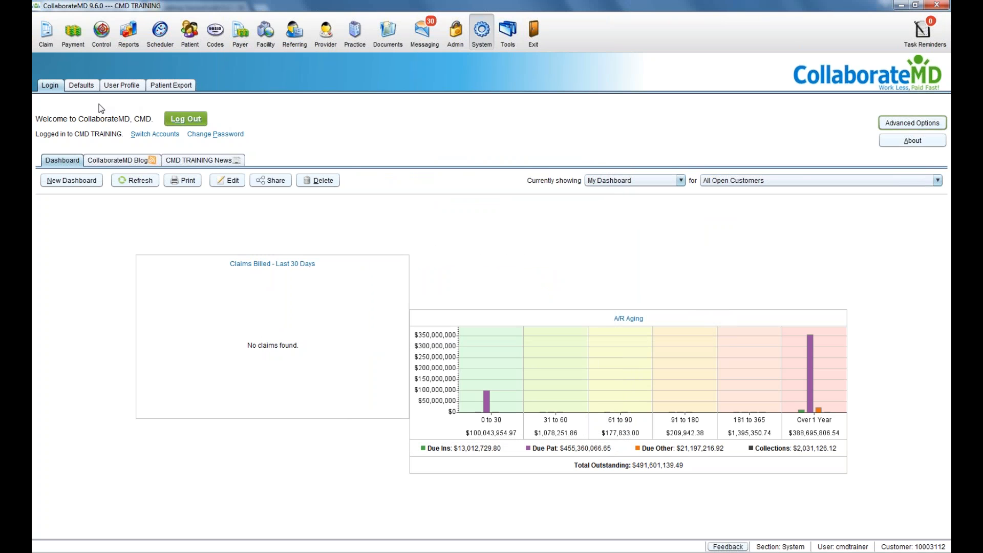
click(86, 90)
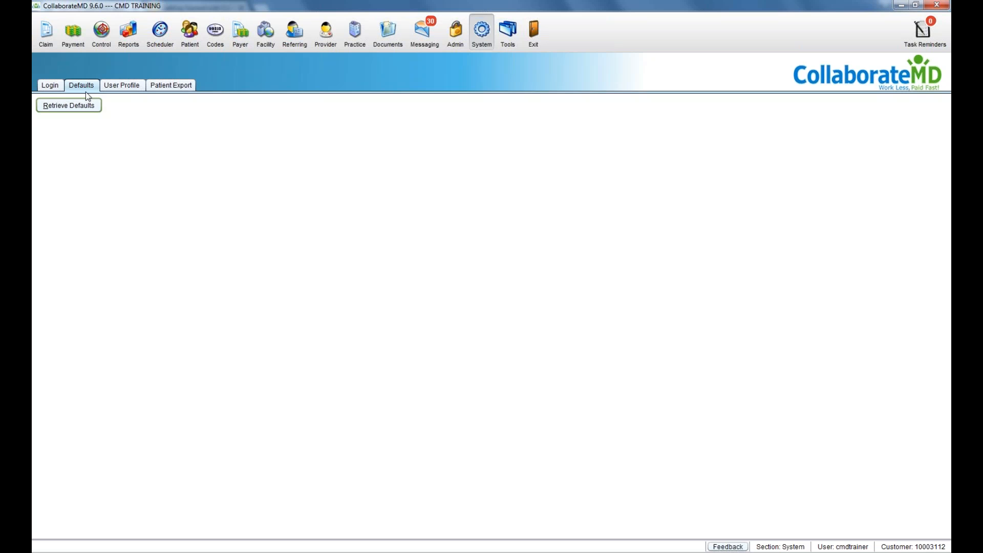
Step: Retrieve and review the System Defaults, close them, and go to User Profile
click(88, 110)
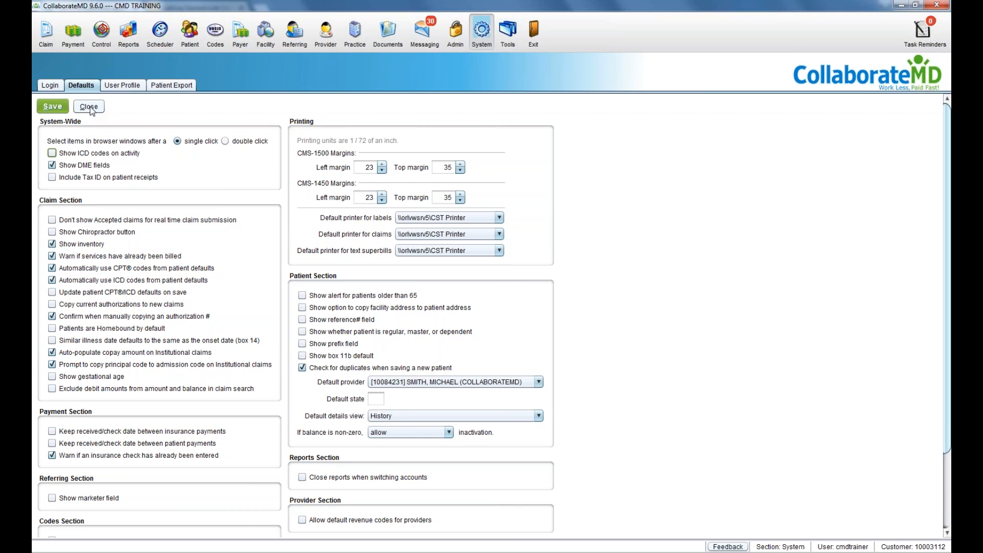
click(90, 108)
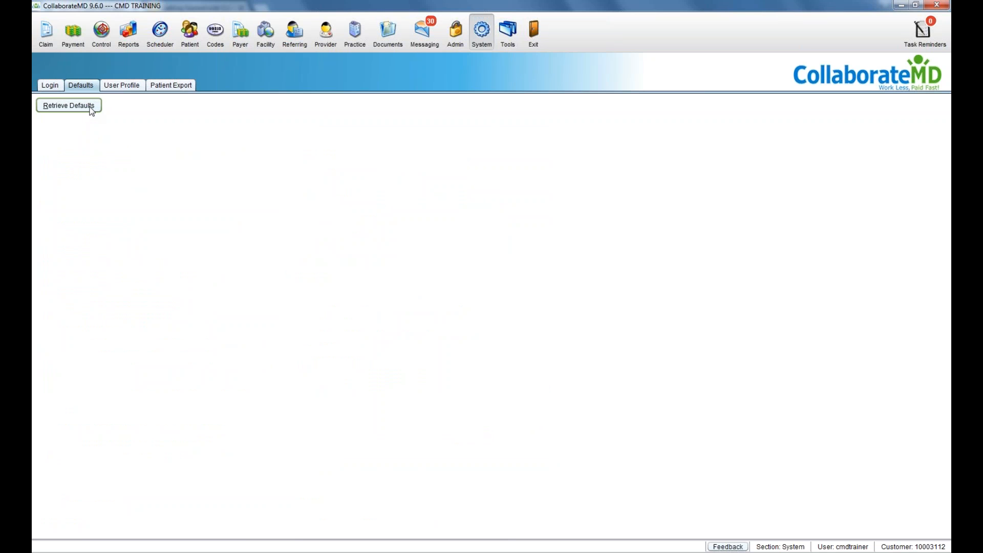
click(109, 86)
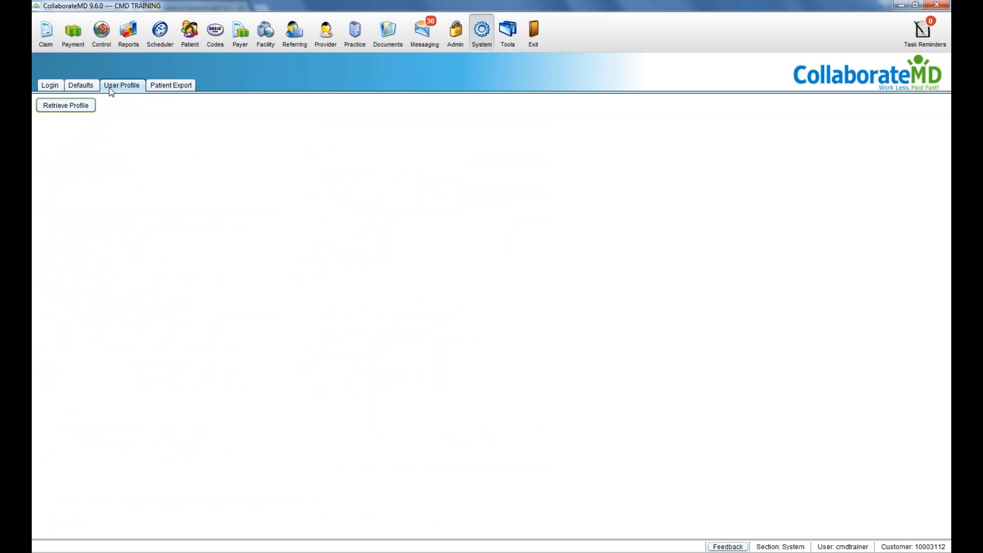
Step: Load the User Profile and browse its last name, Phone 1, security questions and Call-in PIN
click(65, 105)
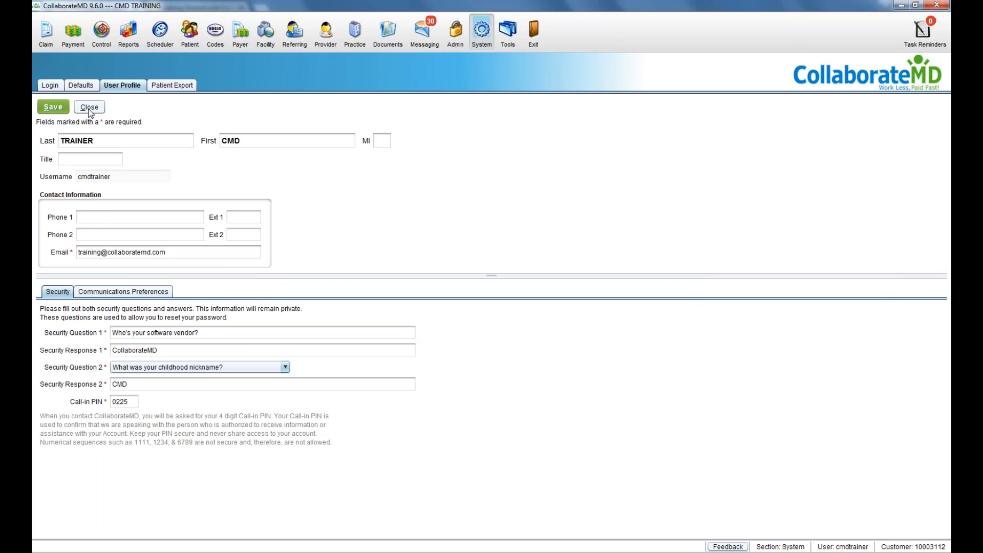
click(99, 138)
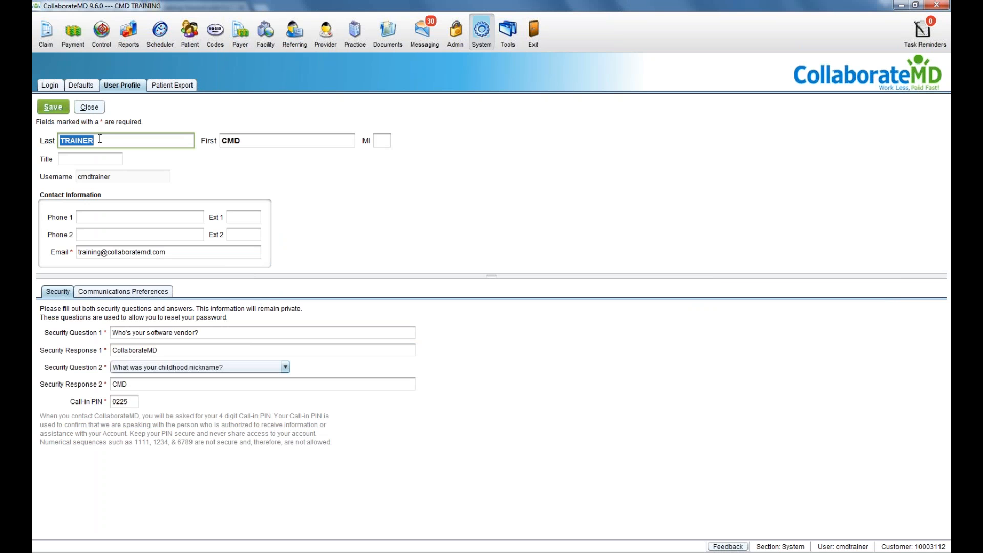
click(99, 213)
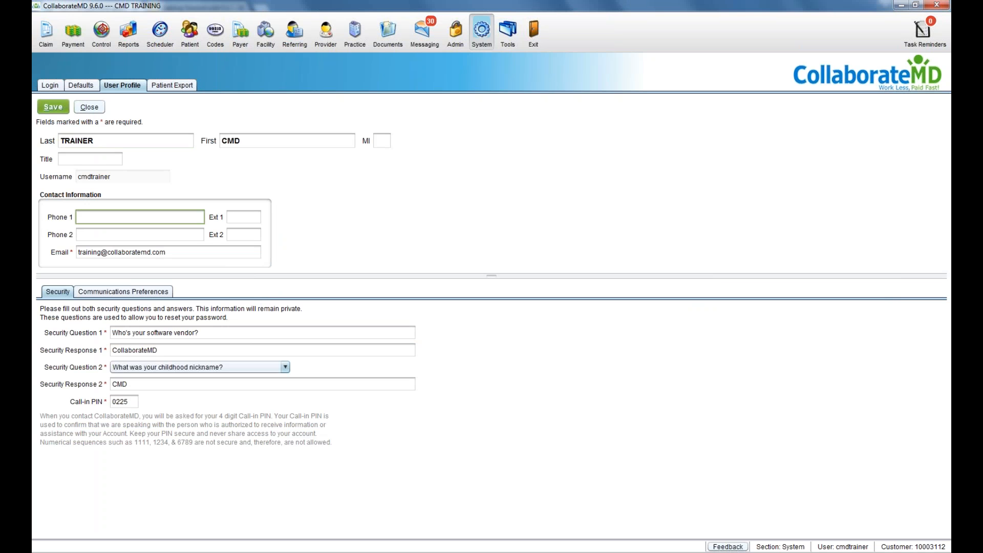
click(108, 289)
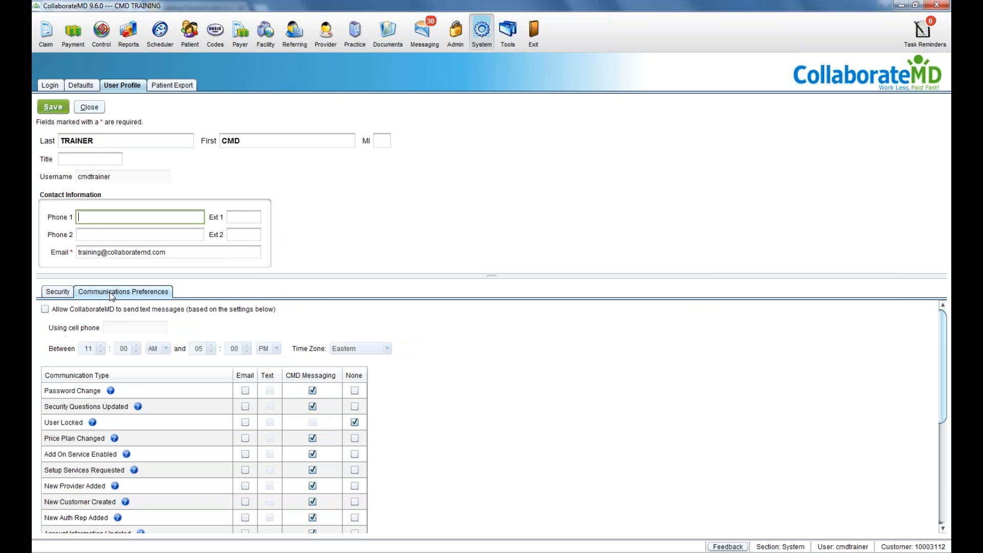
click(56, 292)
click(128, 402)
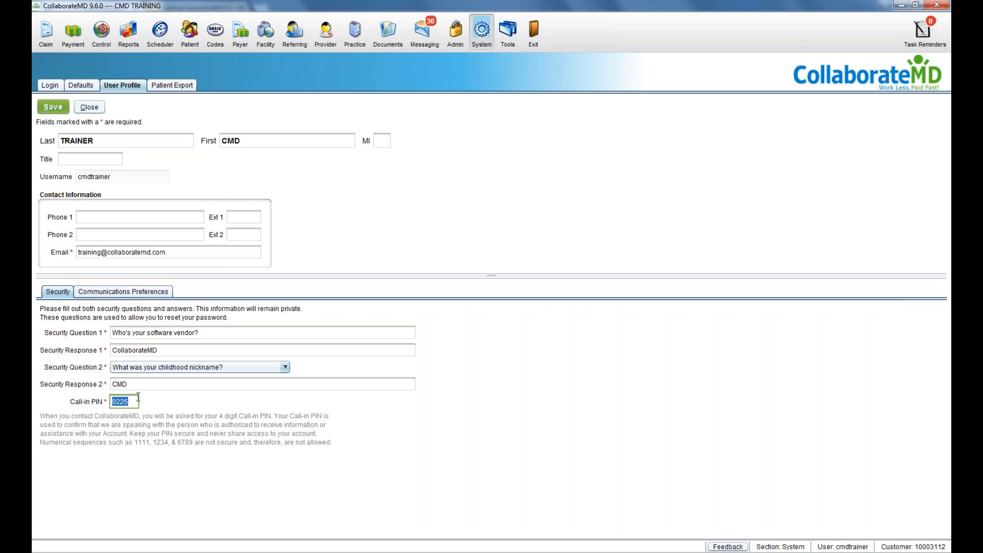
Step: Recheck communication preferences, close the User Profile, and open Admin's Account Information page
click(137, 299)
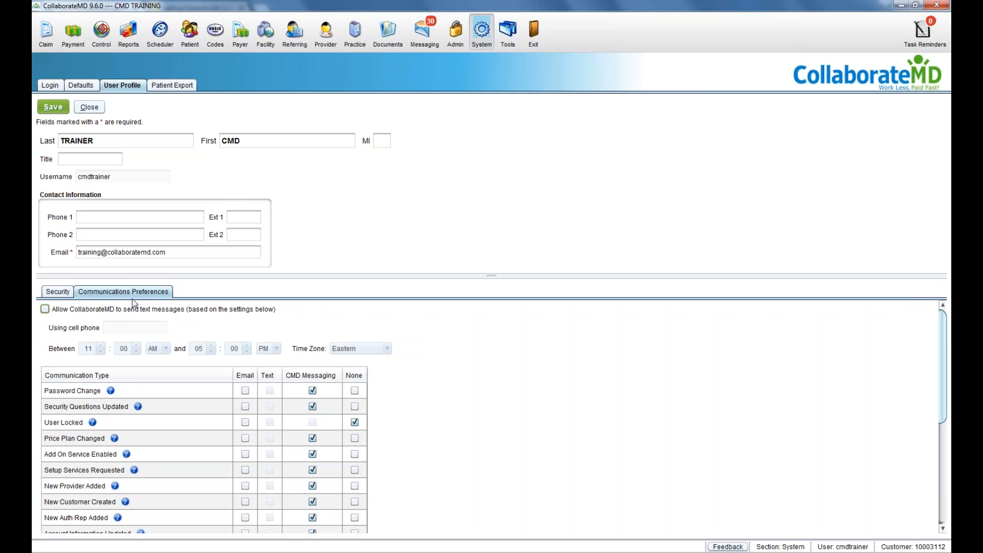
click(86, 107)
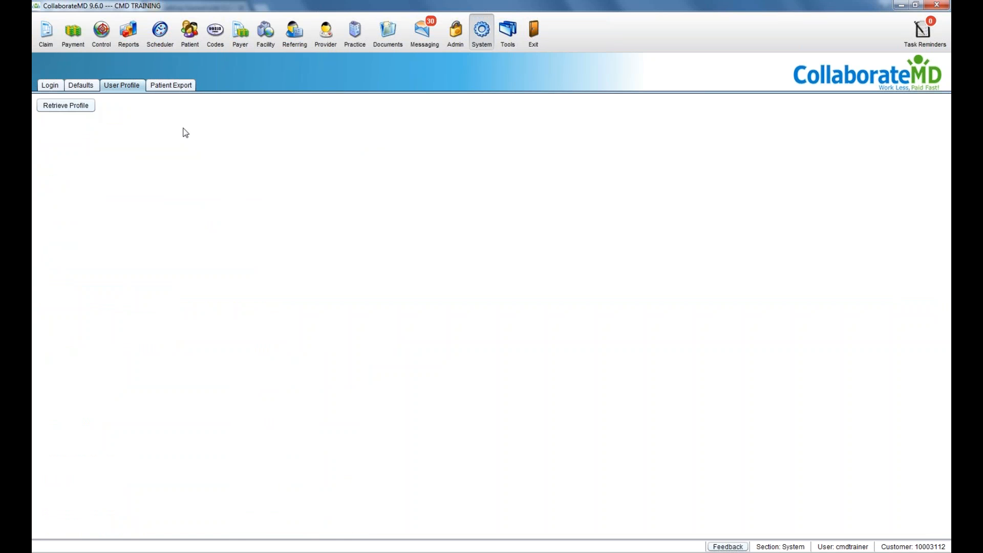
click(449, 50)
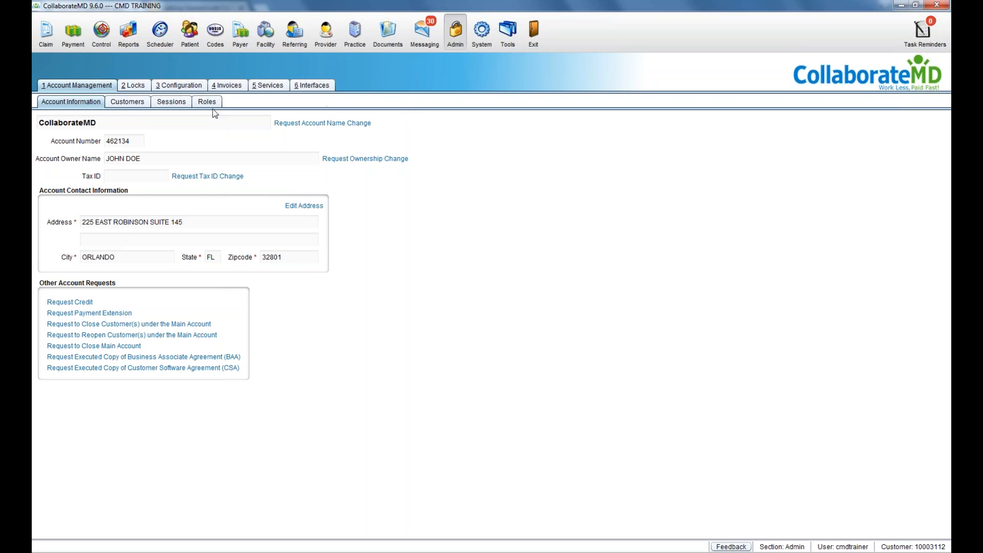
Step: Open the Customers sub-tab under Account Management
click(142, 105)
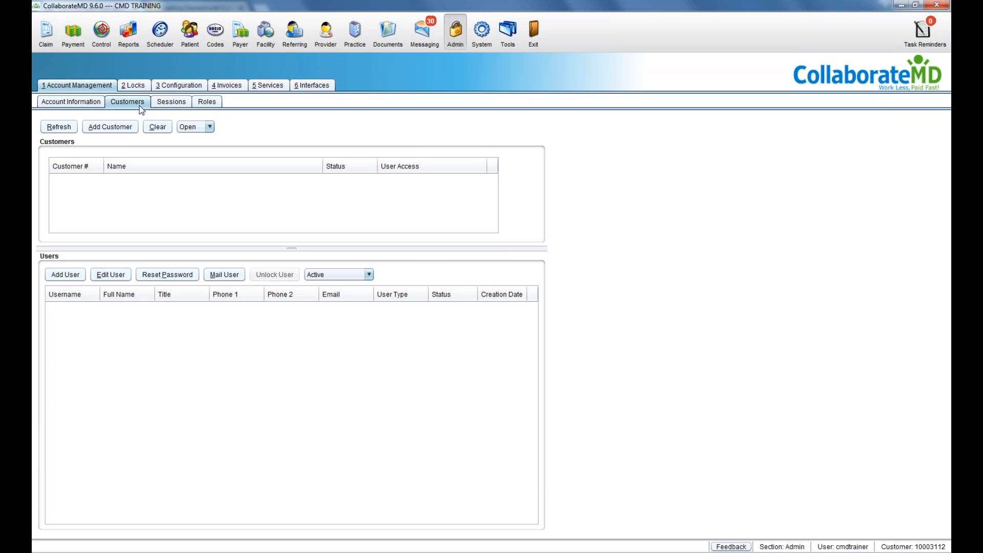
Step: Refresh the Customers and Users lists, then open the Roles sub-tab
click(69, 130)
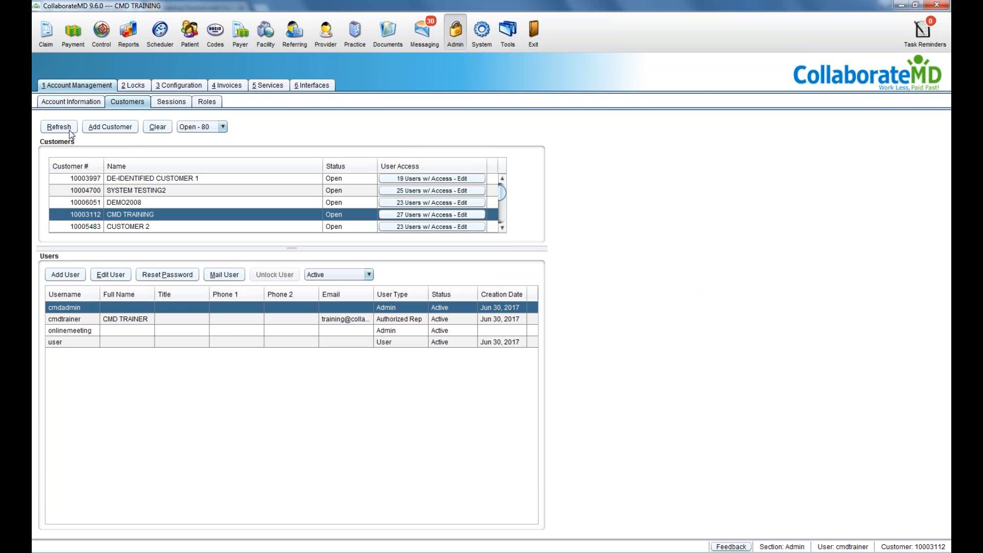
click(220, 101)
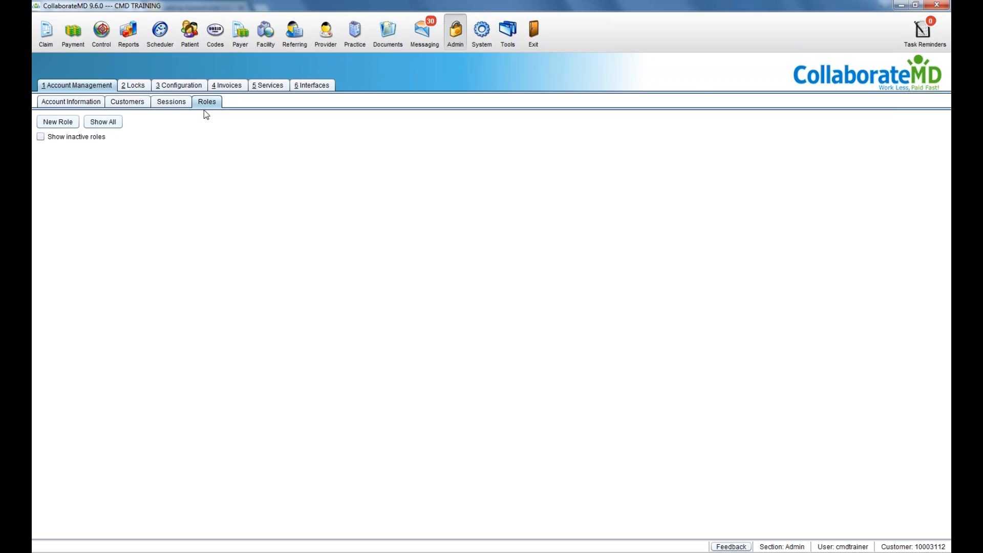
click(65, 122)
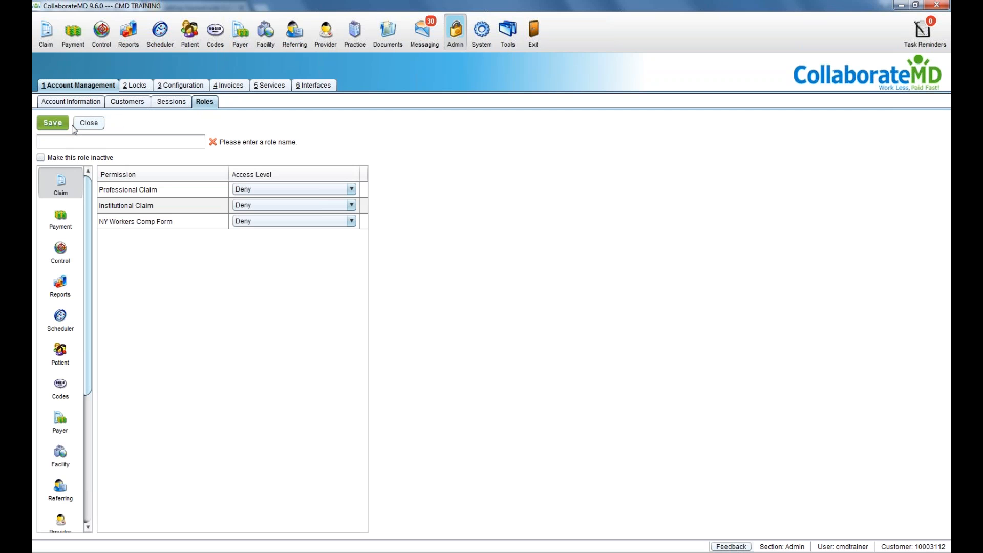
click(74, 141)
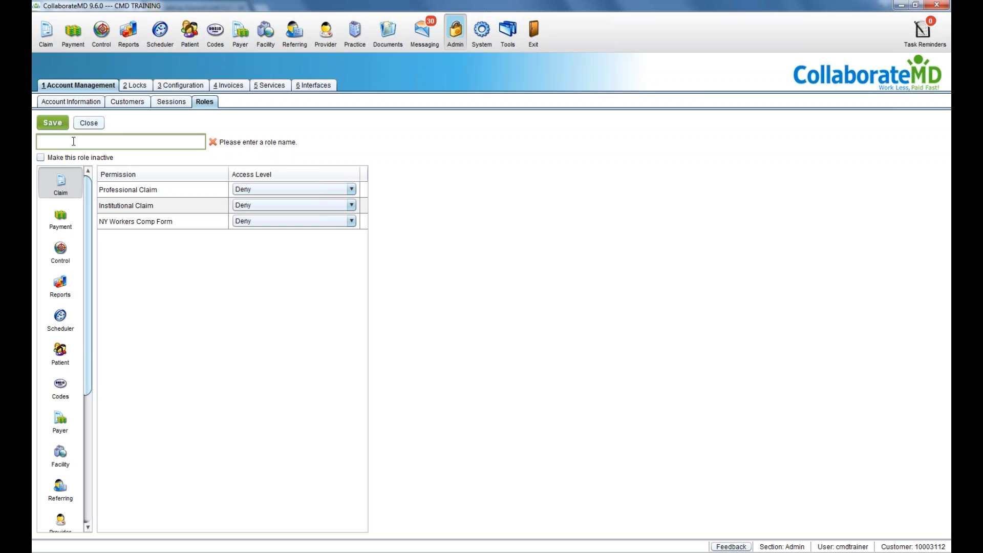
text(FRONT DESK)
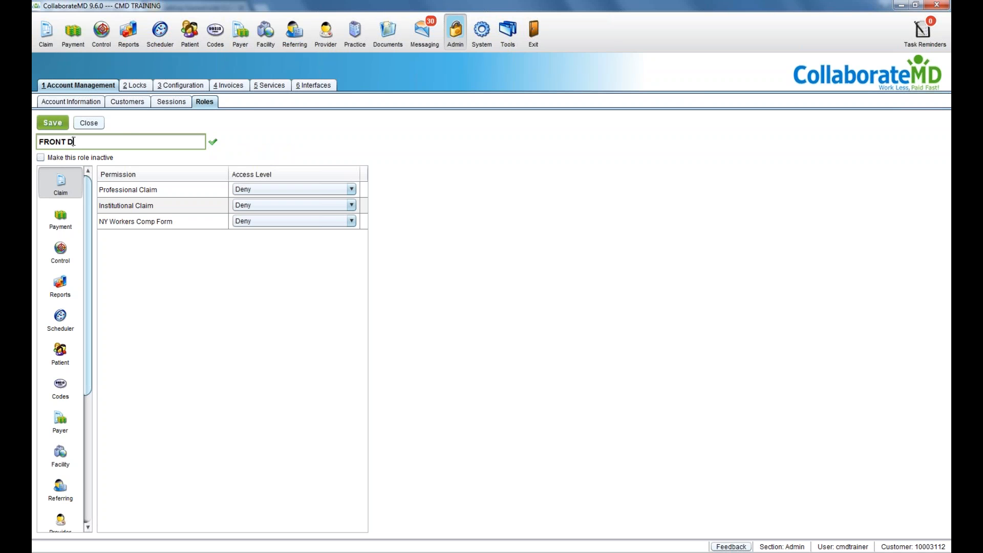
text(USER)
key(BackSpace)
key(BackSpace)
key(BackSpace)
key(BackSpace)
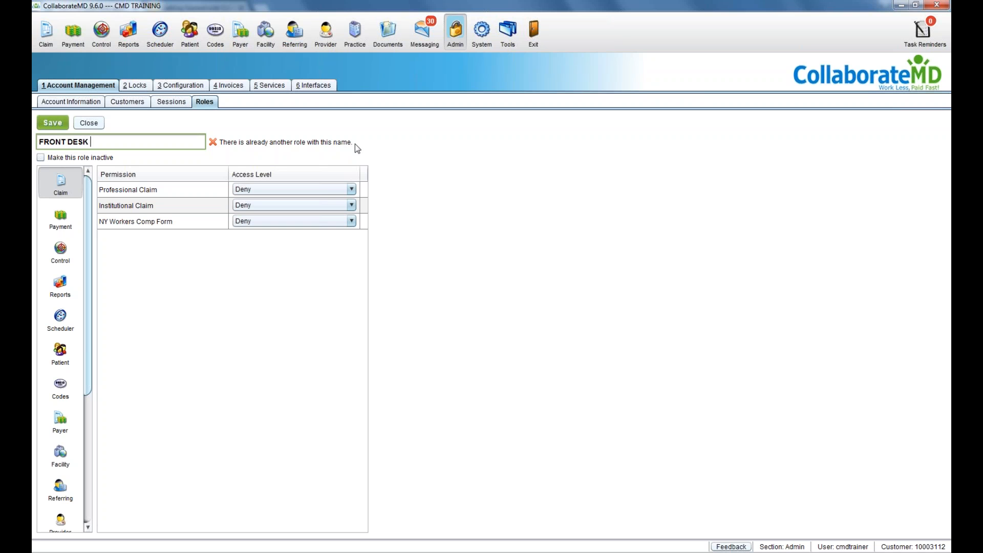
text(USER)
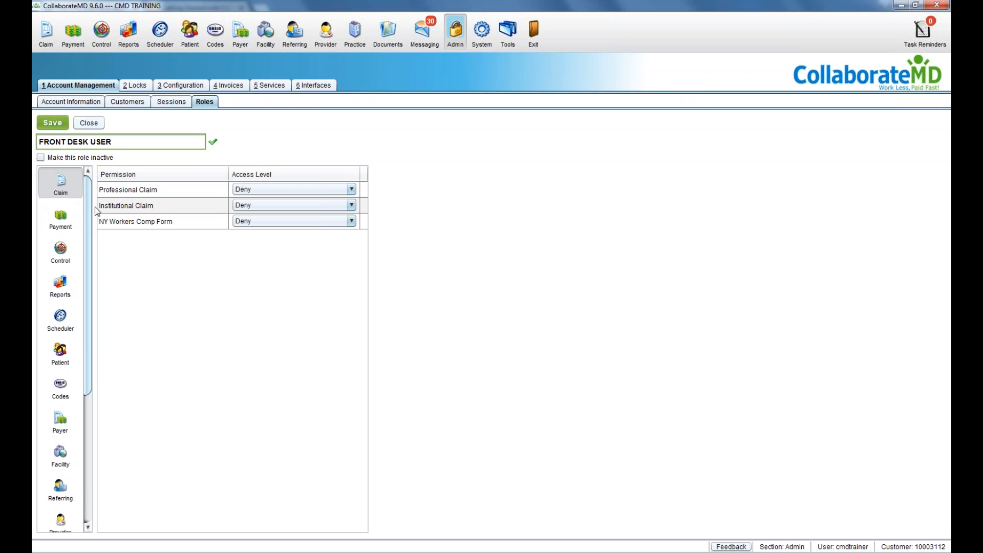
drag(90, 194, 91, 232)
click(63, 459)
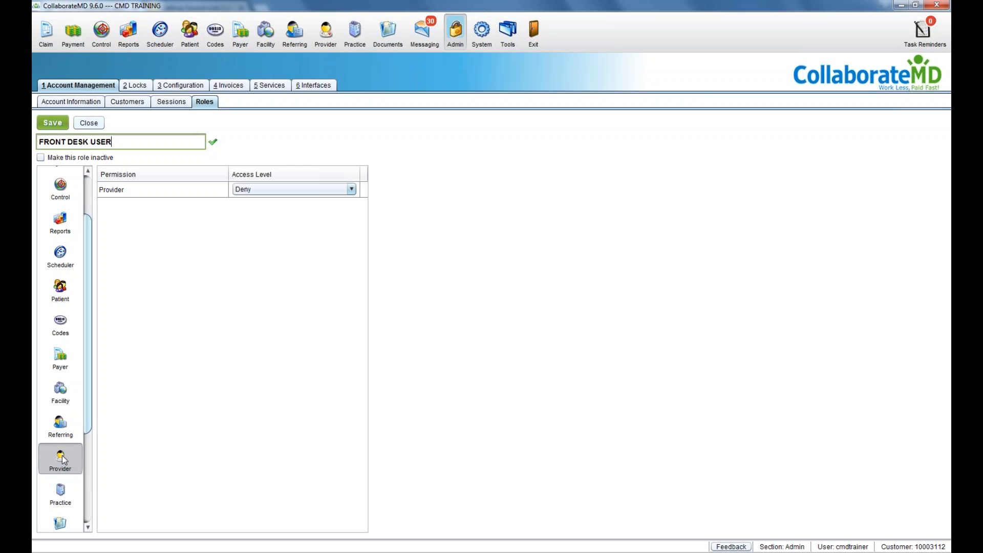
click(69, 367)
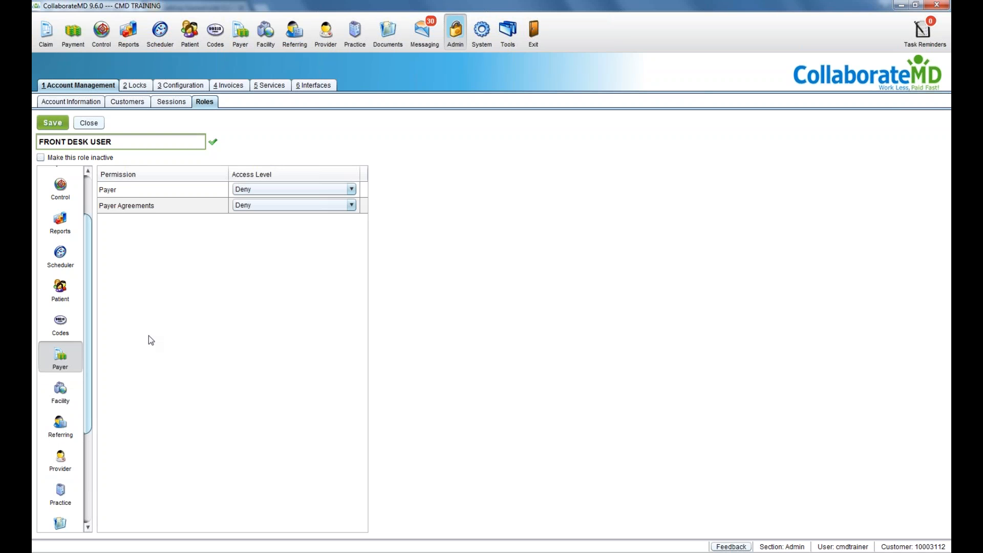
click(220, 212)
mouse_move(222, 214)
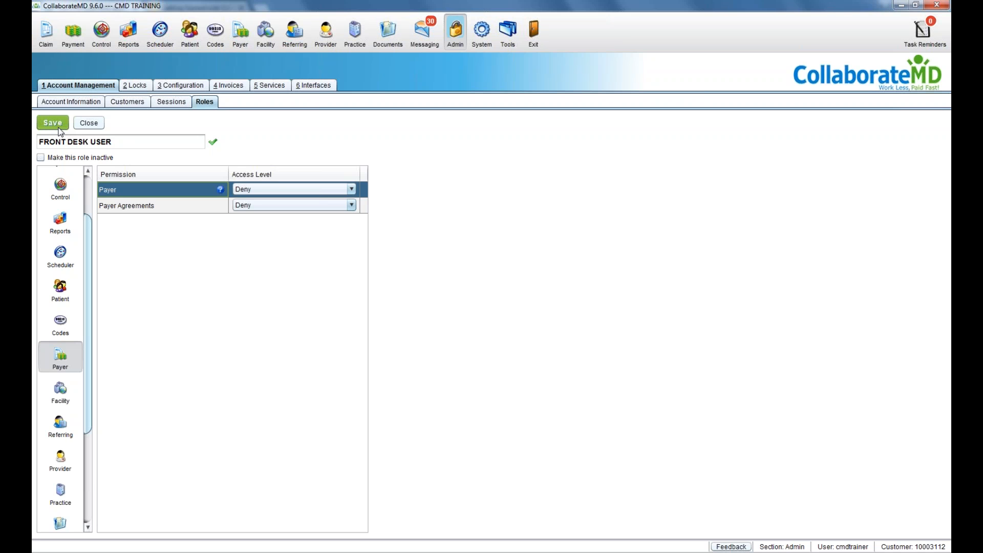
click(80, 128)
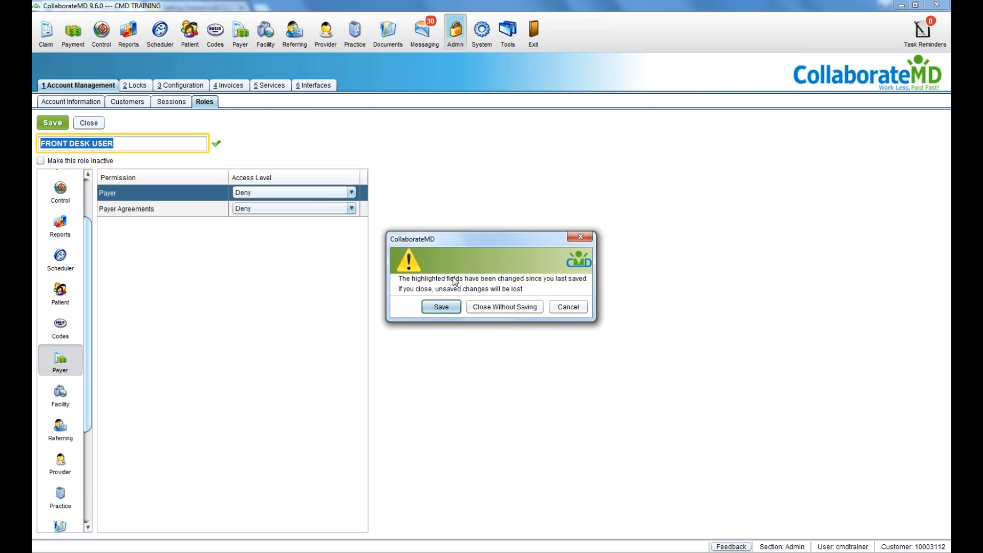
click(472, 309)
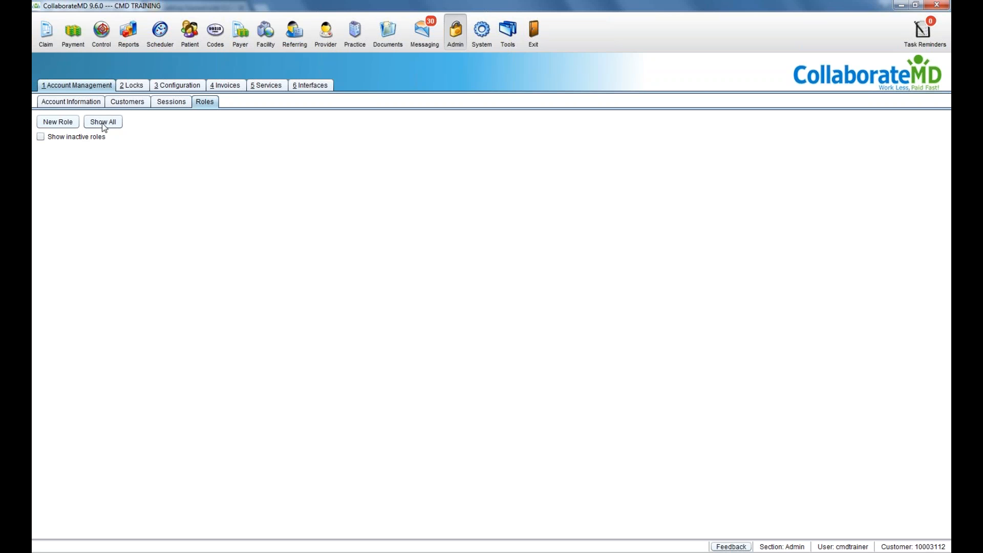
Step: Return to the Customers sub-tab and select the CMD TRAINING customer row
click(131, 103)
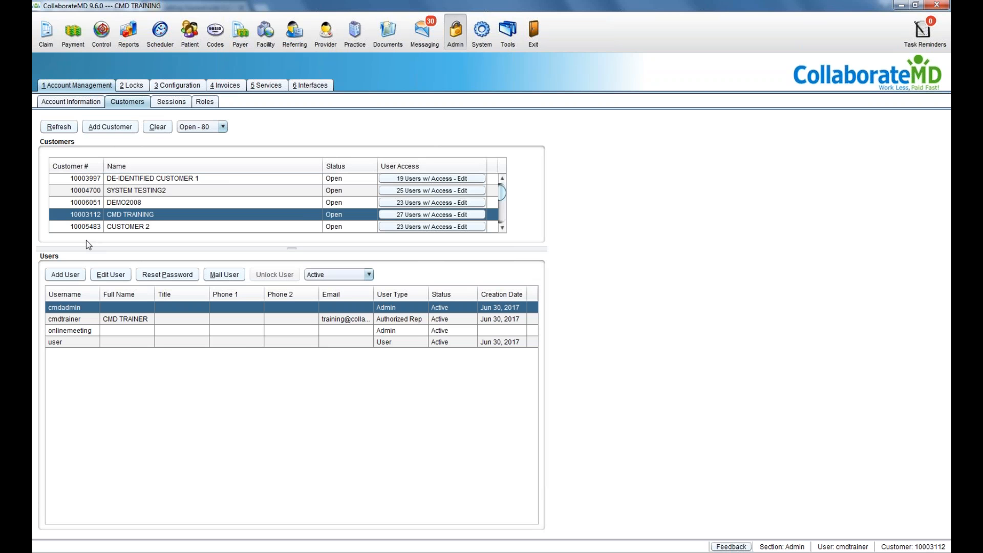
click(110, 216)
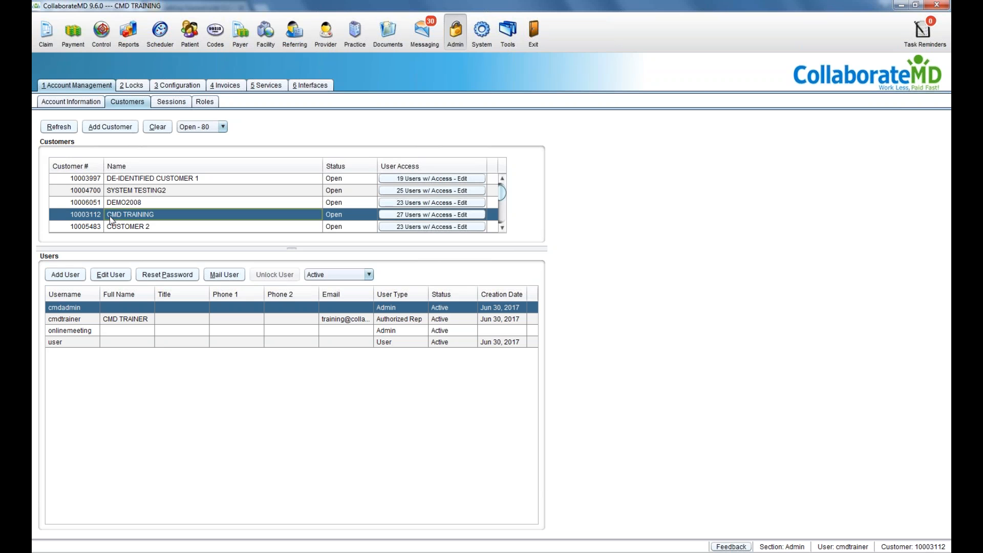
Step: Start a new user and enter, then erase, a sample username
click(80, 276)
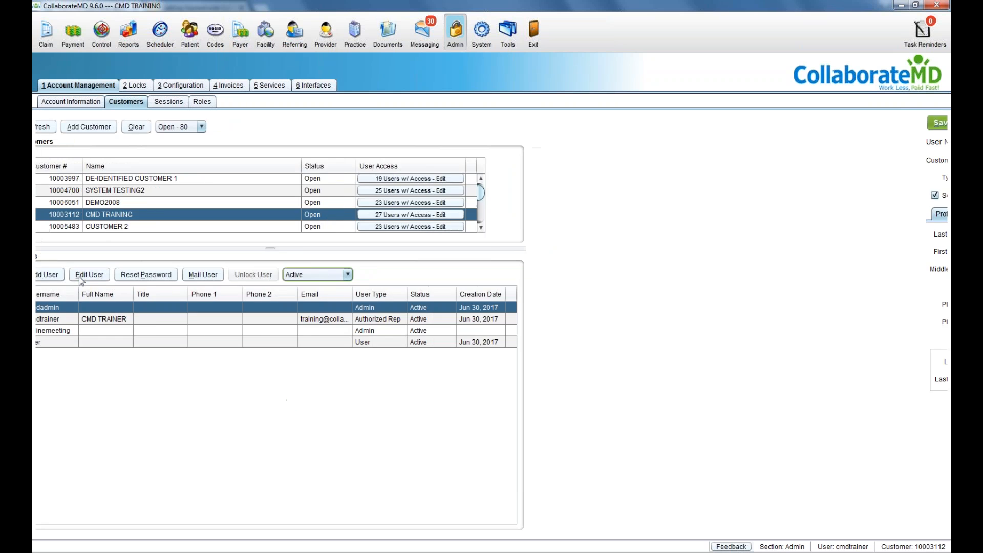
click(123, 141)
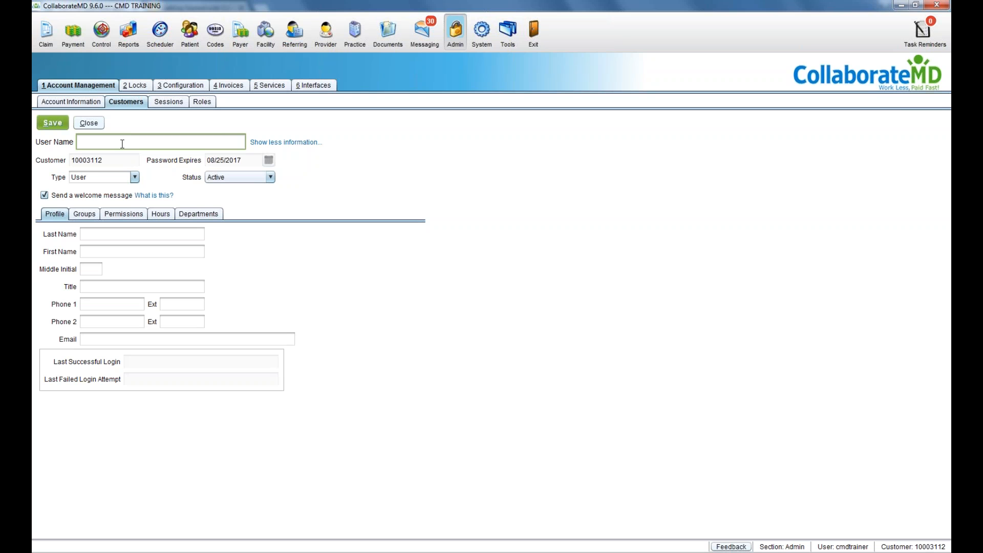
text(marysmith)
key(BackSpace)
key(BackSpace)
key(BackSpace)
key(BackSpace)
key(BackSpace)
key(BackSpace)
key(BackSpace)
key(BackSpace)
key(BackSpace)
Step: Keep the type as User and status as Active, then view the Groups customer list
click(134, 177)
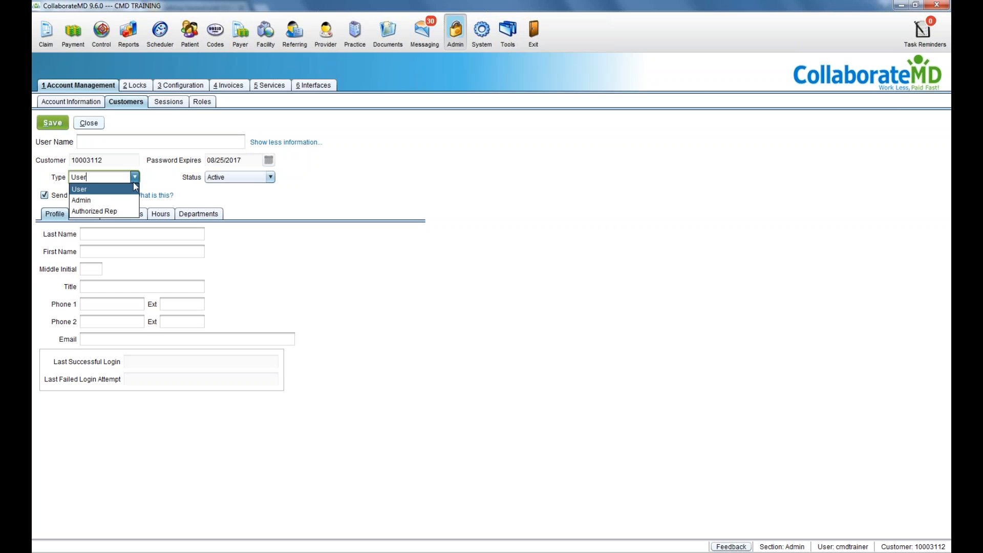
click(133, 184)
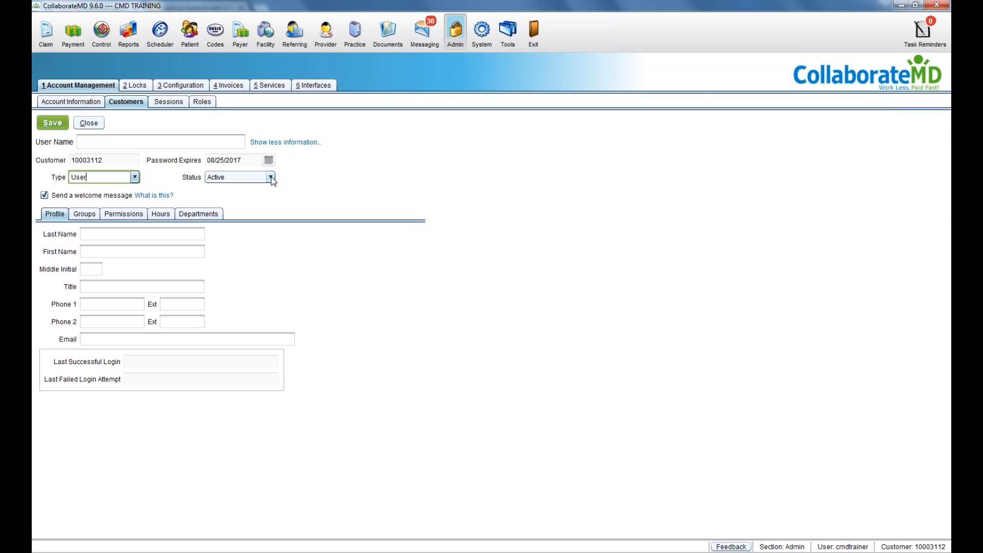
click(270, 177)
click(273, 177)
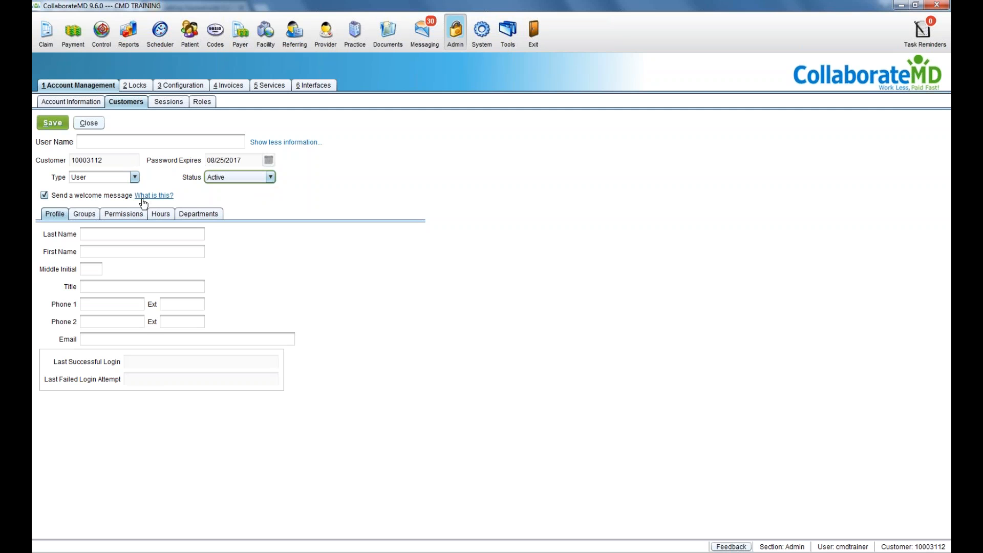
click(94, 216)
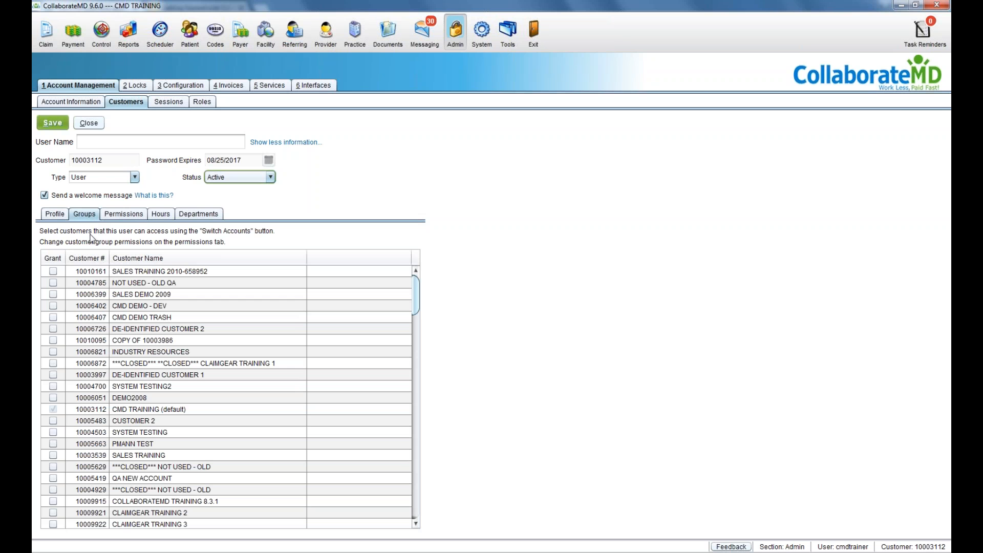
Step: Grant SALES TRAINING 2010 and NOT USED - OLD QA, select CMD DEMO - DEV, and view Permissions
click(53, 271)
click(52, 282)
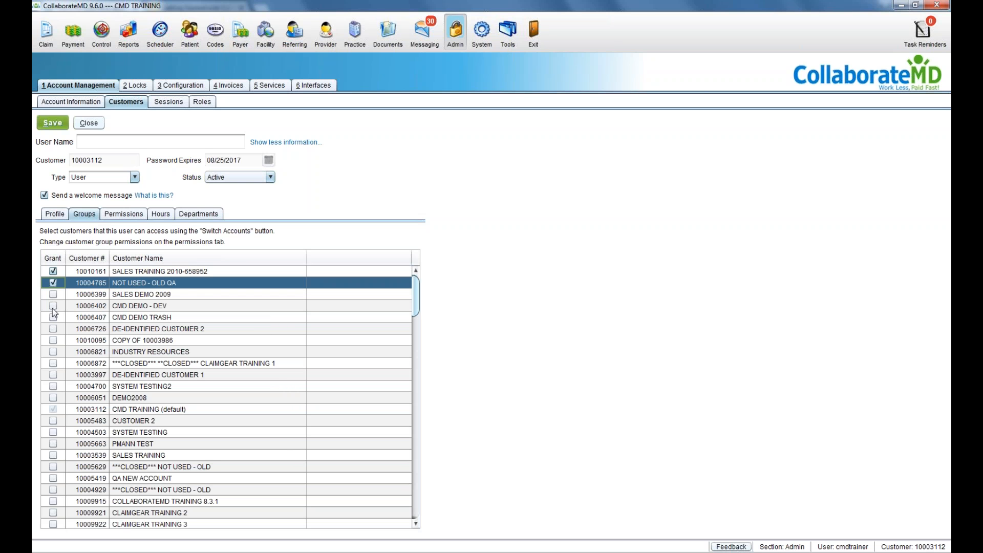
click(53, 306)
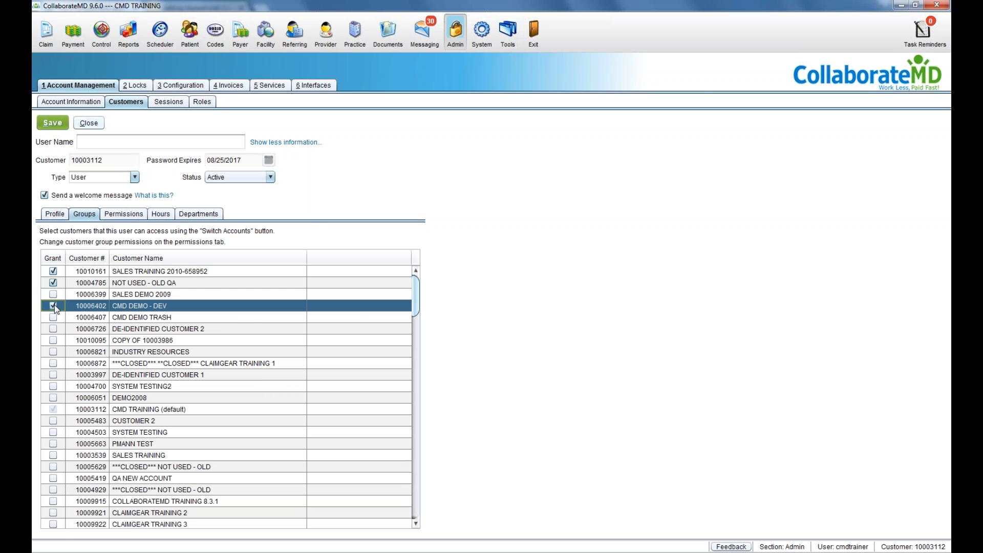
click(127, 215)
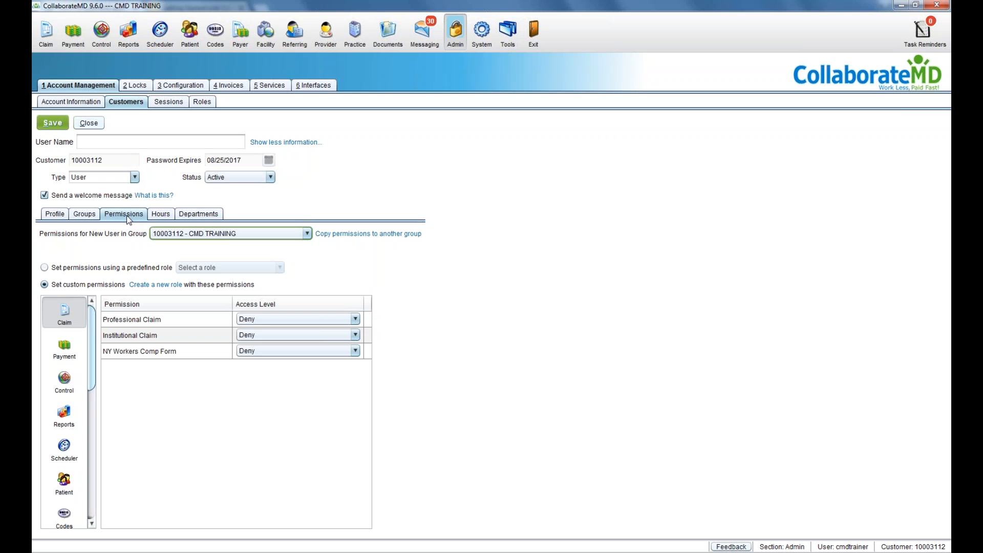
Step: Look over the predefined roles, then go back to setting custom permissions
click(81, 268)
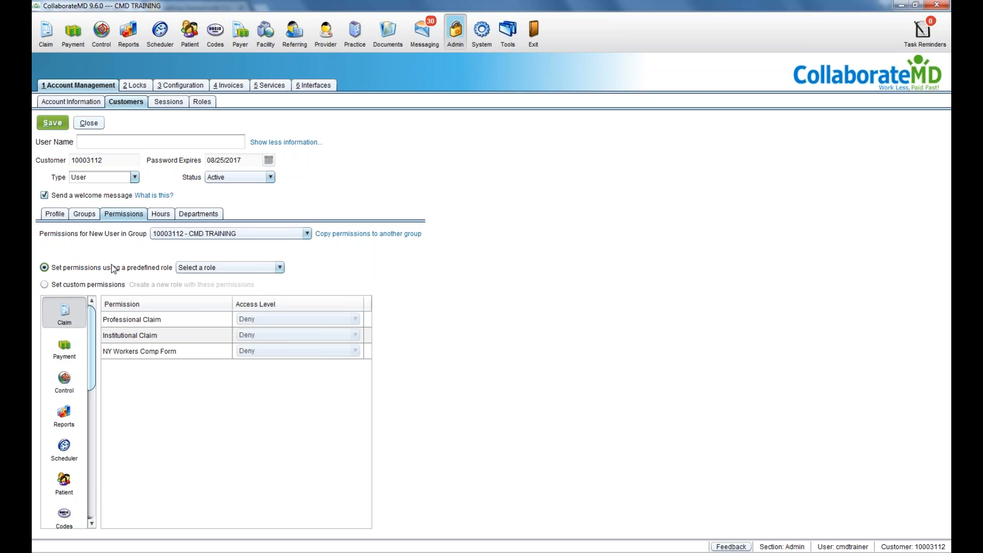
click(220, 268)
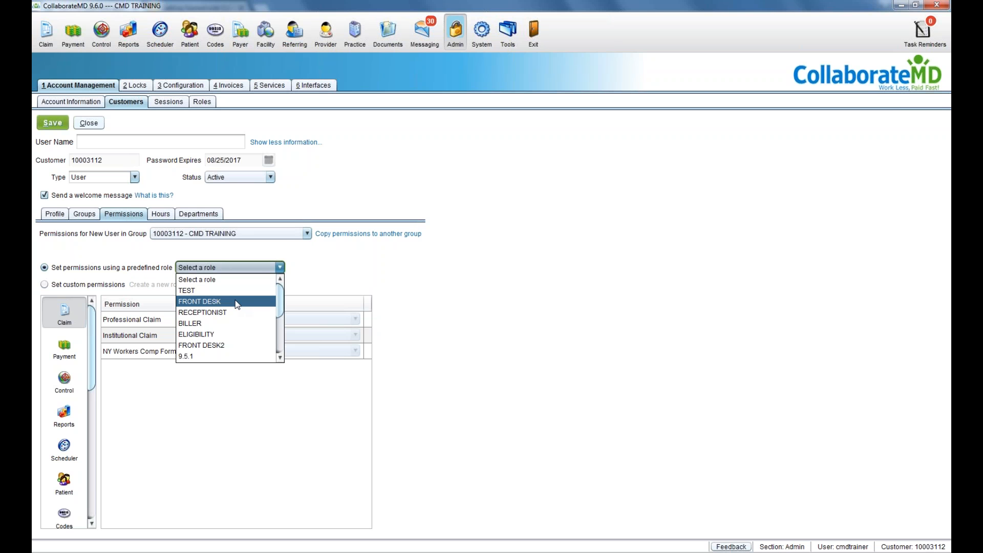
click(189, 279)
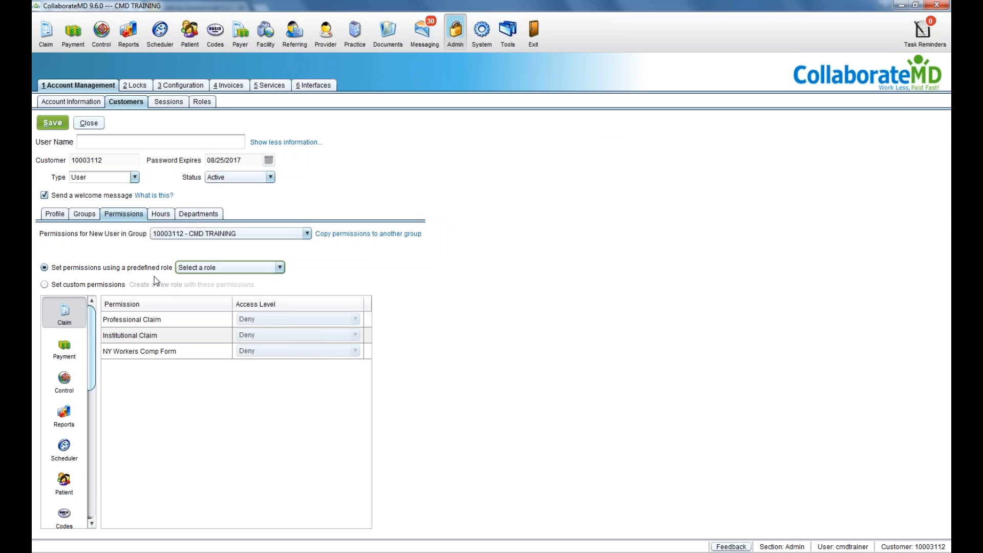
click(109, 286)
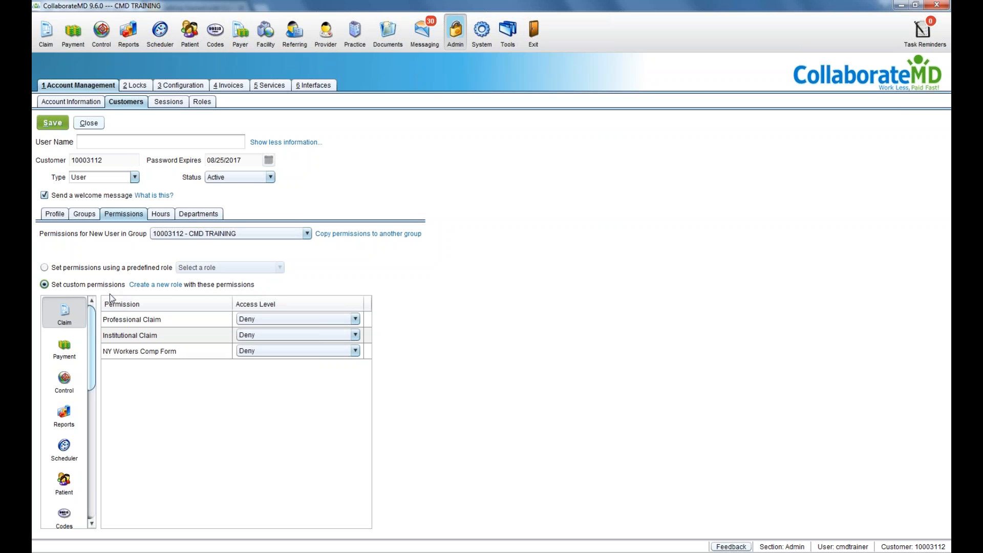
drag(89, 324, 91, 345)
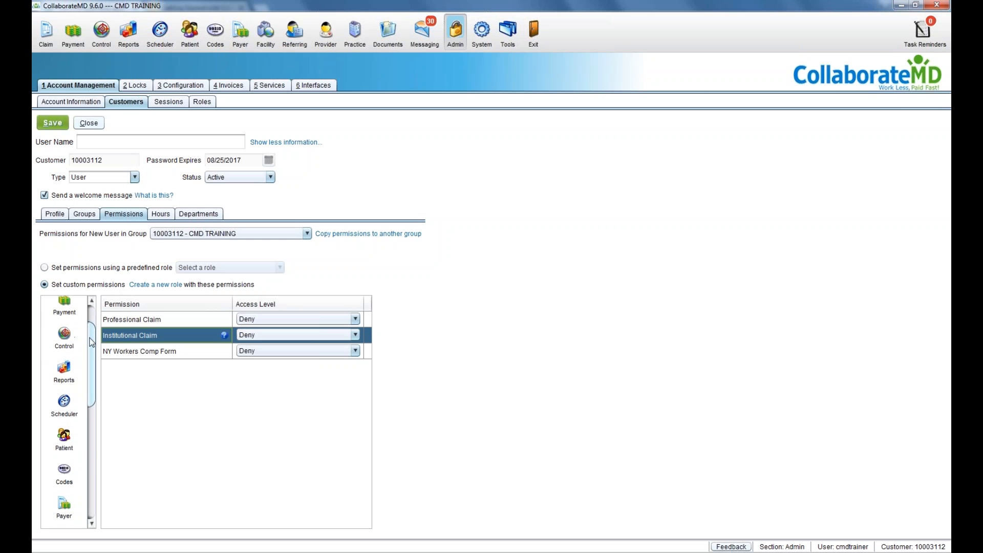
Step: Keep Professional Claim at Deny for CMD TRAINING and bring up the copy-permissions choice
click(237, 321)
click(238, 323)
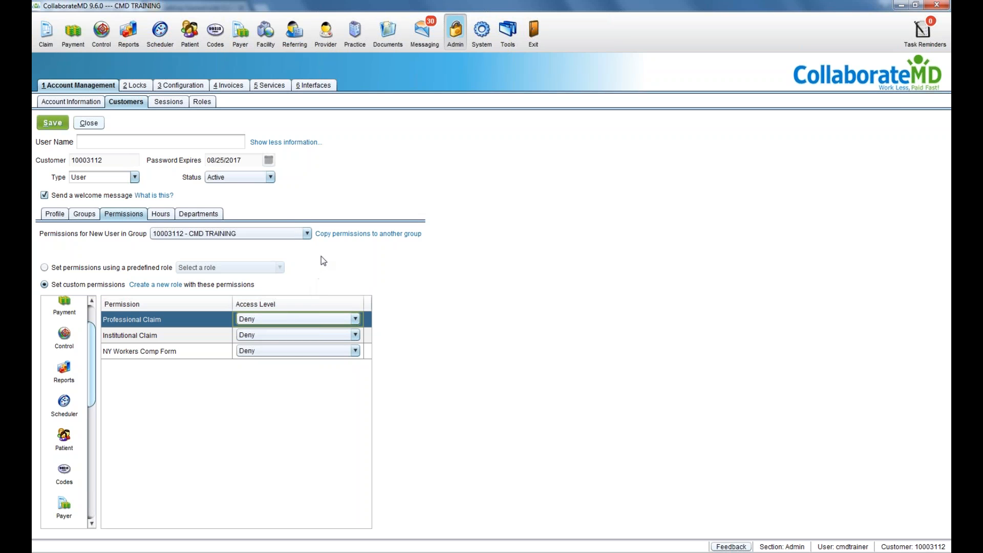
click(308, 233)
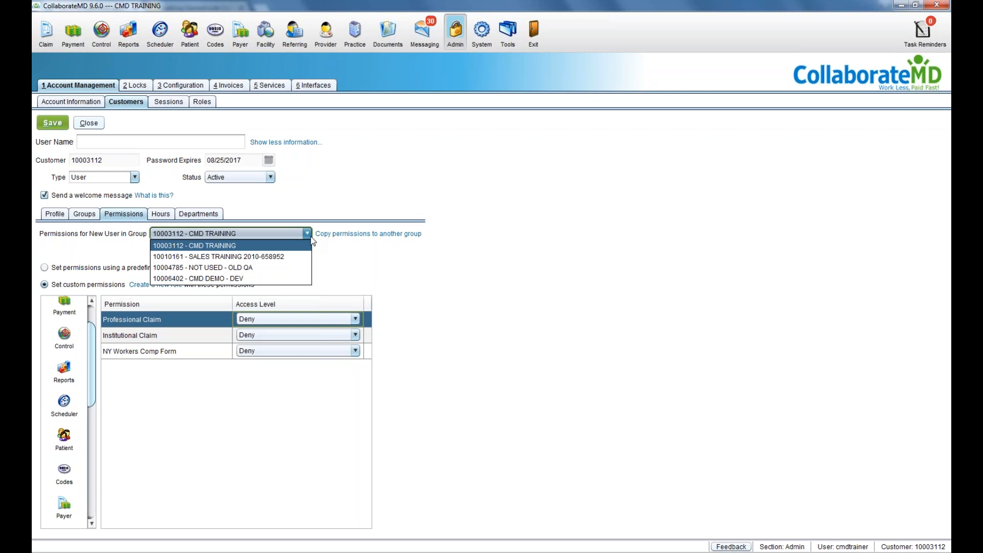
click(310, 238)
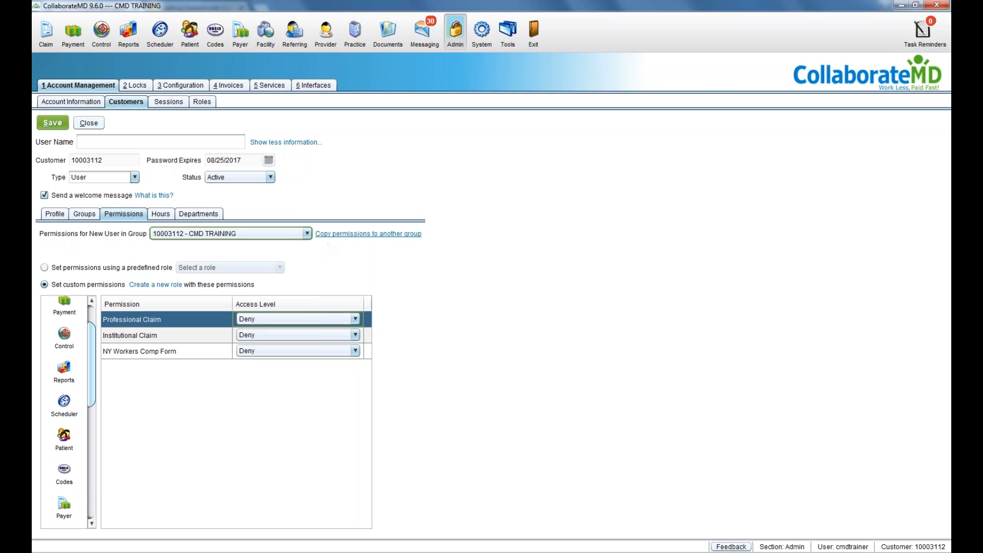
click(322, 234)
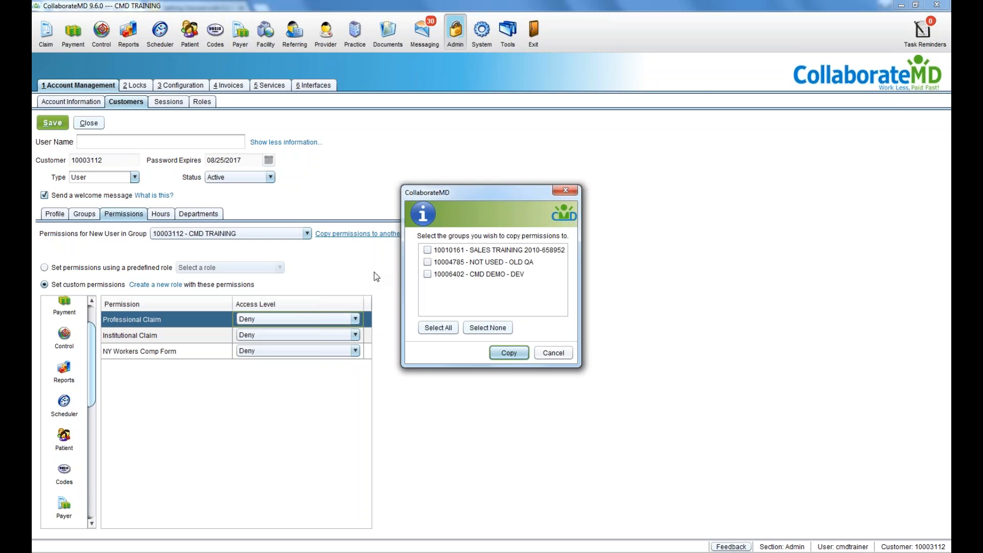
Step: Copy permissions to SALES TRAINING and CMD DEMO - DEV, then view the user's login hours
click(426, 250)
click(427, 275)
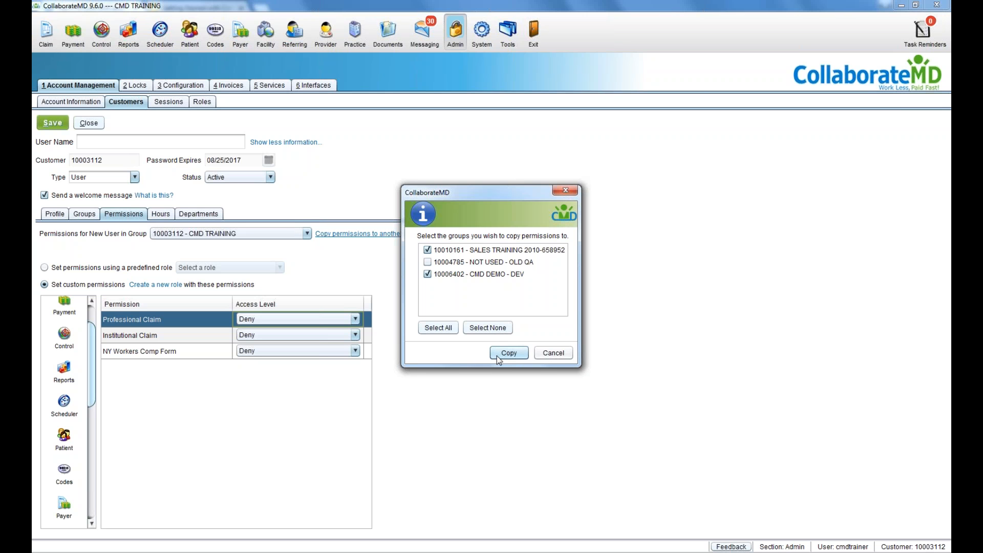
click(570, 351)
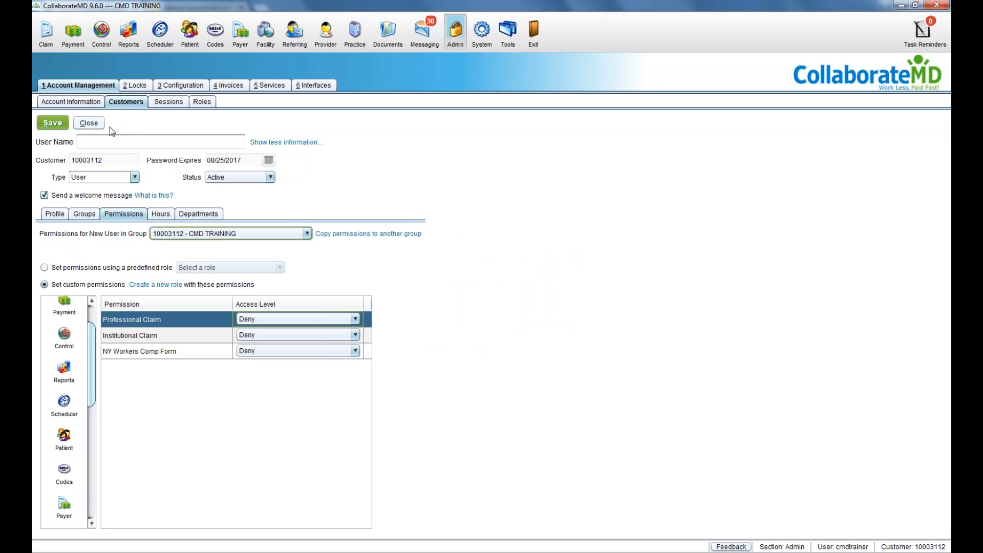
click(166, 214)
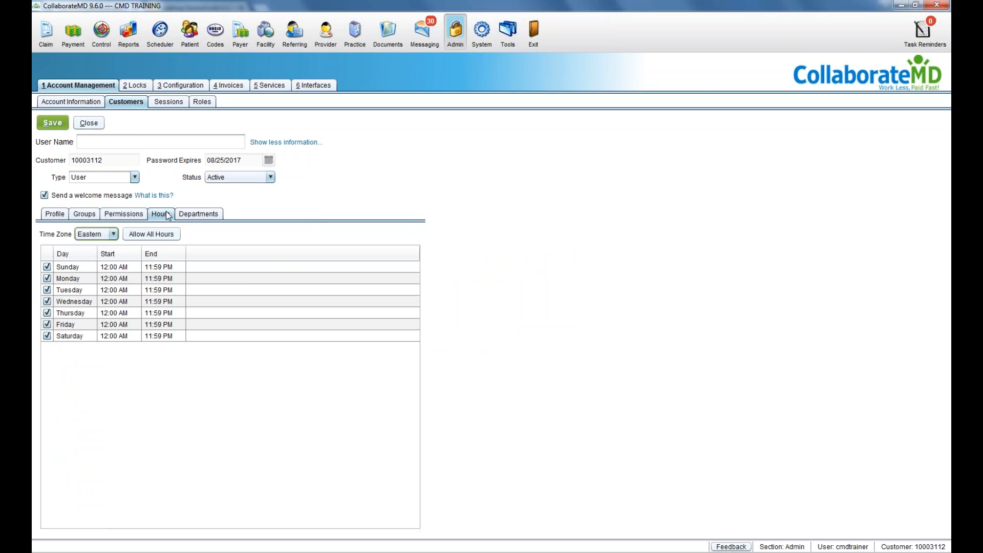
Step: Block Sunday and Saturday logins, review Wednesday's start time, and close the user form
click(50, 266)
click(47, 267)
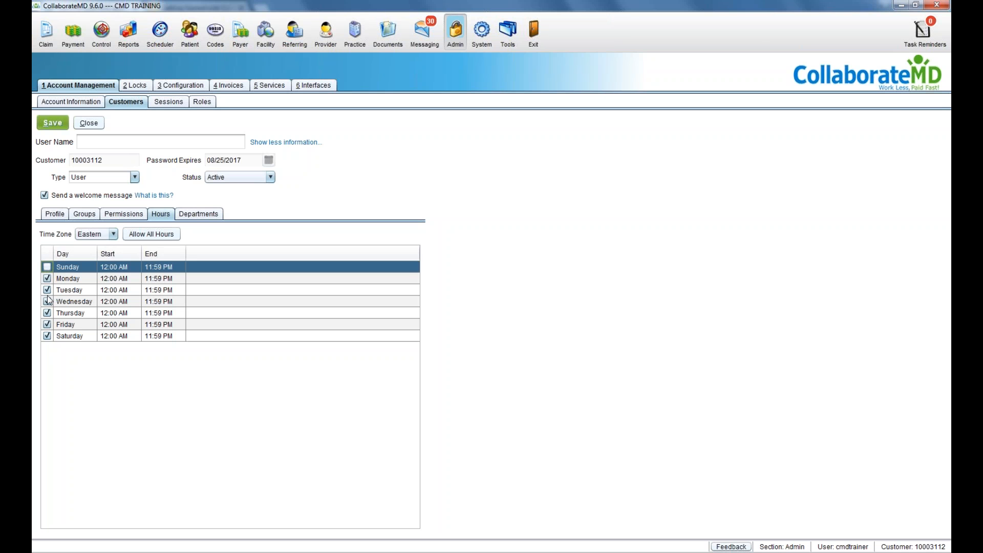
click(47, 337)
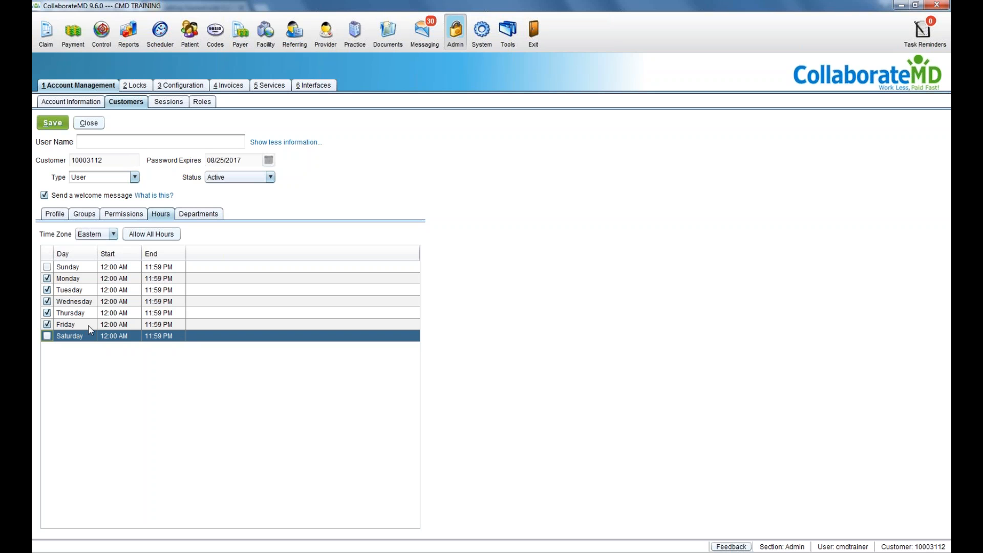
double_click(120, 301)
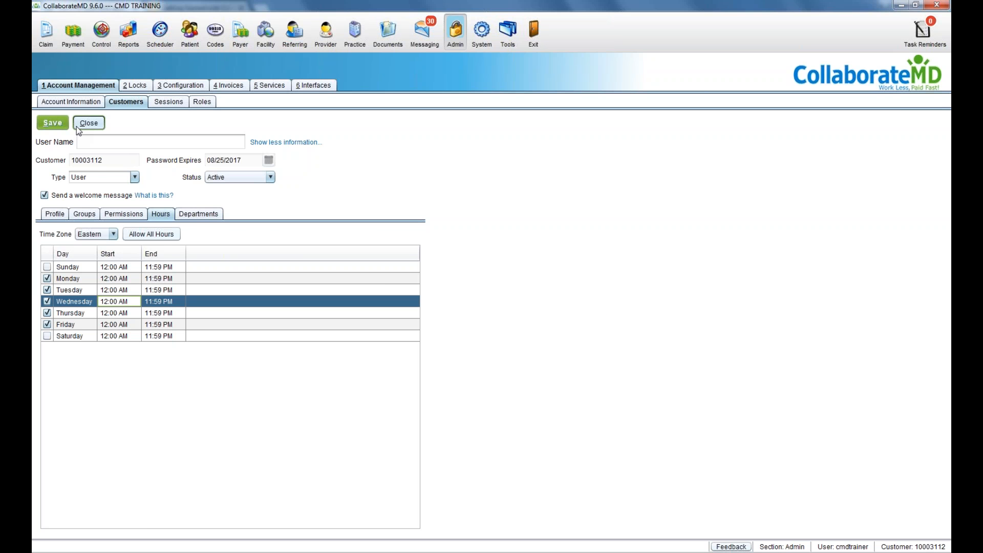
click(76, 127)
Step: Discard the unsaved user and start a new customer, entering a placeholder name
click(489, 301)
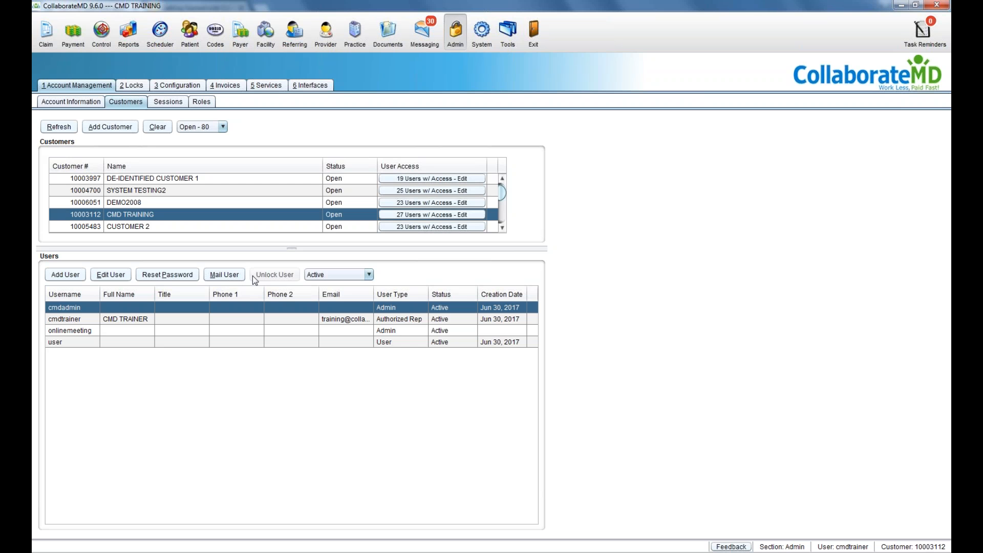
click(129, 133)
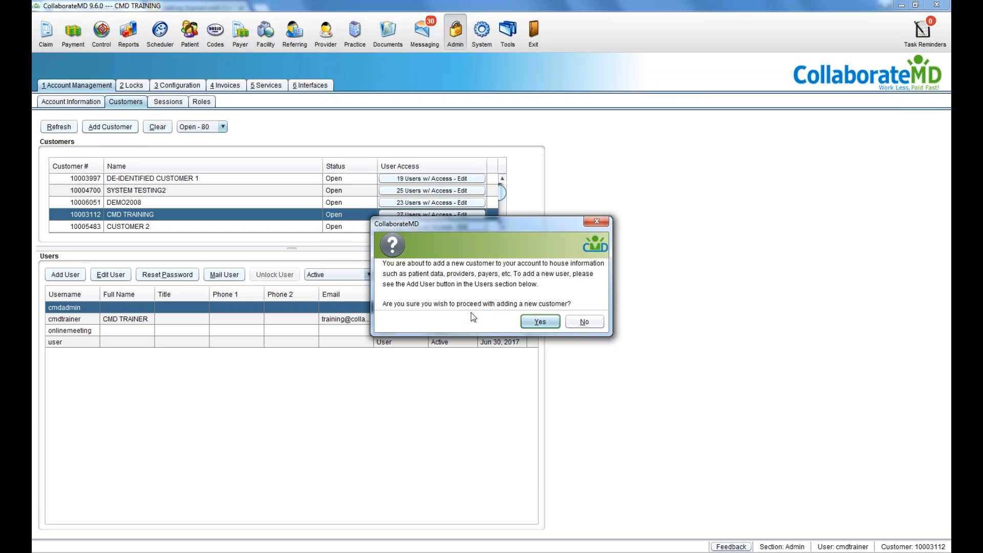
click(540, 321)
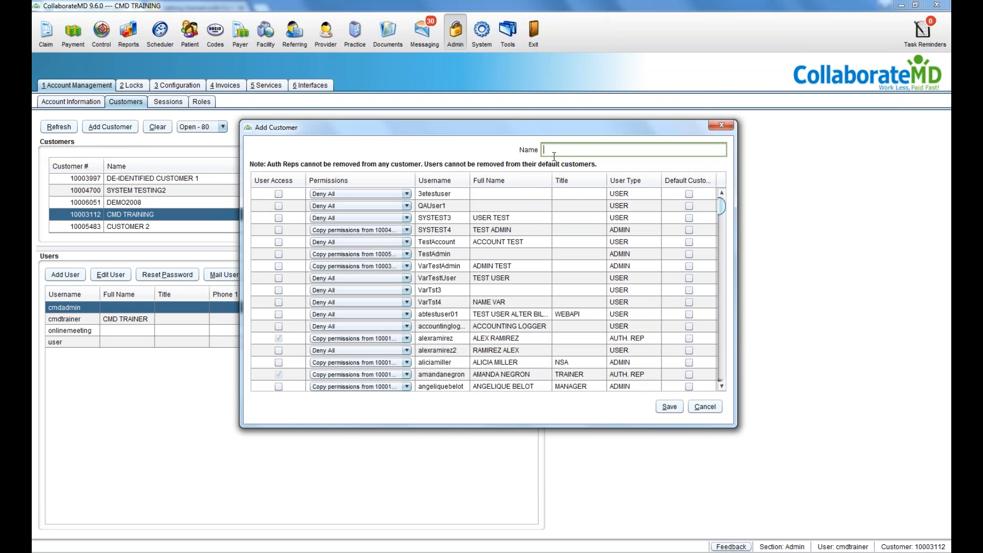
text(JJJJJJ)
key(BackSpace)
key(BackSpace)
key(BackSpace)
key(BackSpace)
key(BackSpace)
key(BackSpace)
Step: Give the first user the TEST role, try the bulk user actions, then cancel the customer
click(280, 195)
click(322, 194)
click(325, 226)
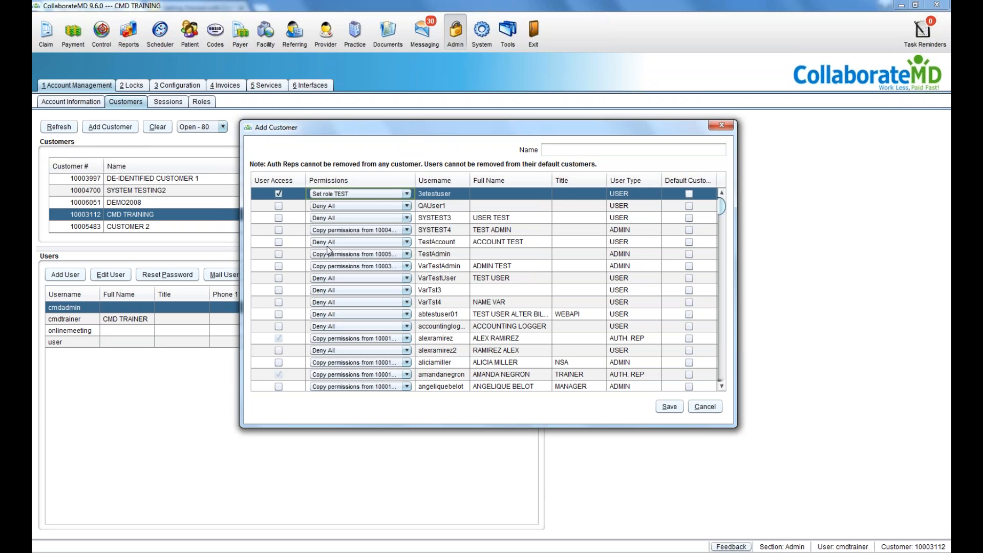
click(433, 218)
right_click(433, 219)
click(448, 243)
right_click(447, 242)
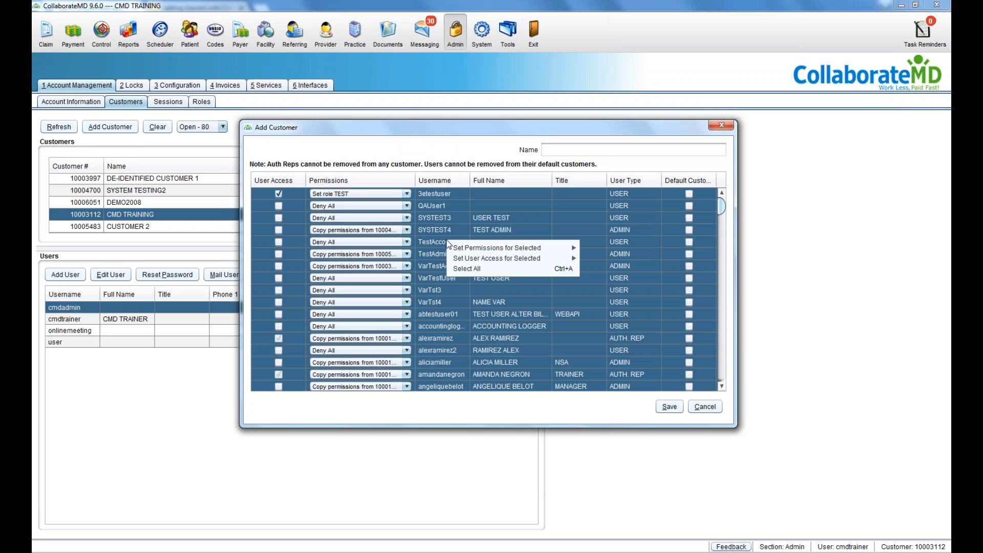
mouse_move(454, 249)
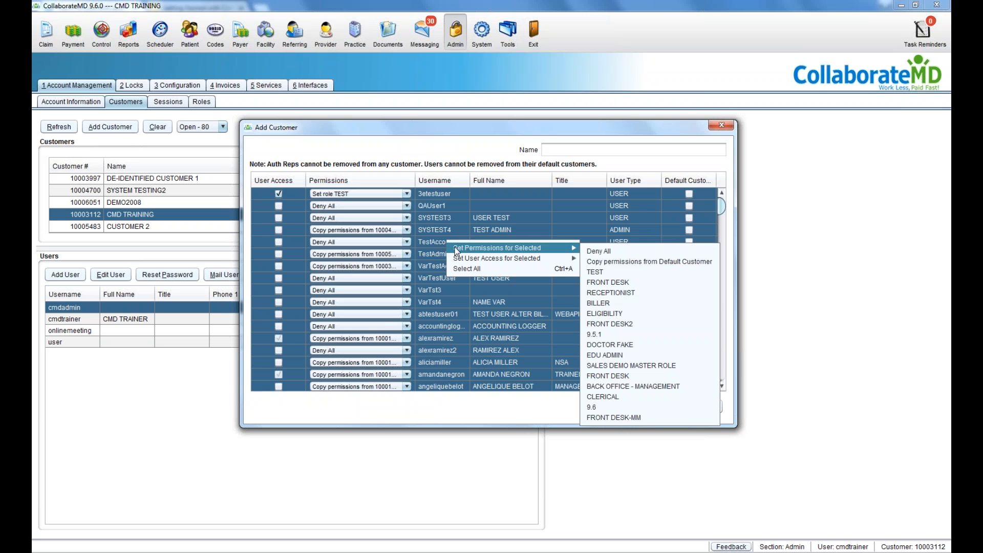
click(467, 224)
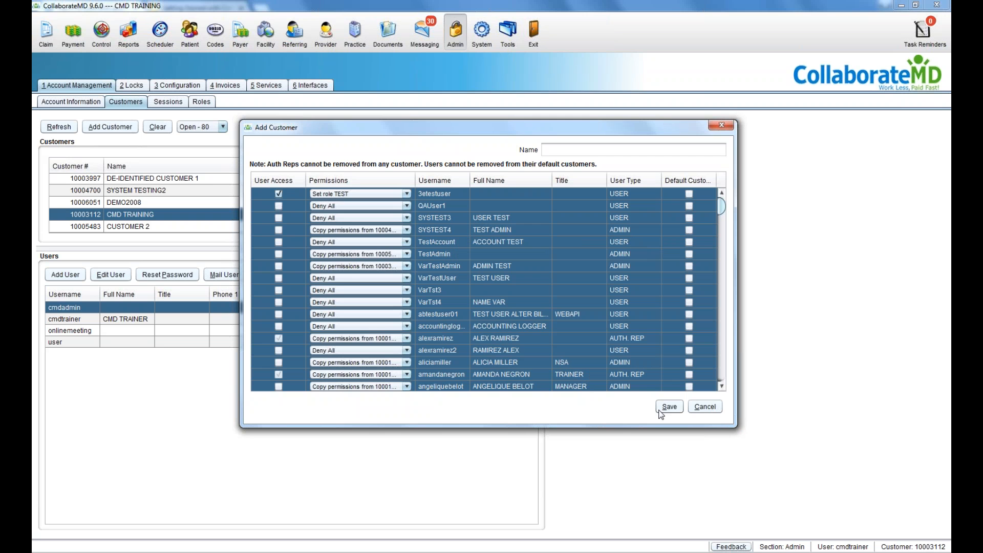
click(696, 407)
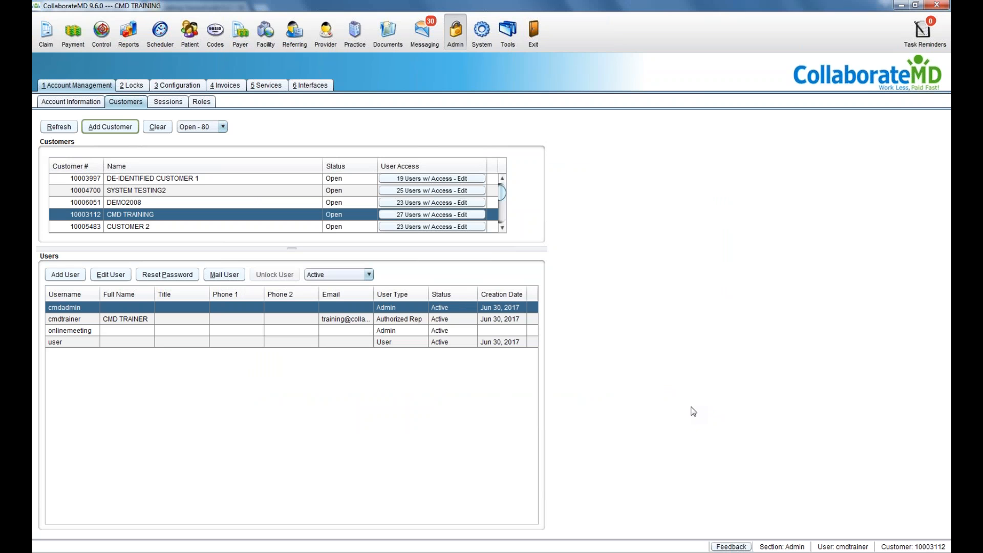
Step: Preview CMD TRAINING user access without saving, then go to the Invoices section
click(447, 214)
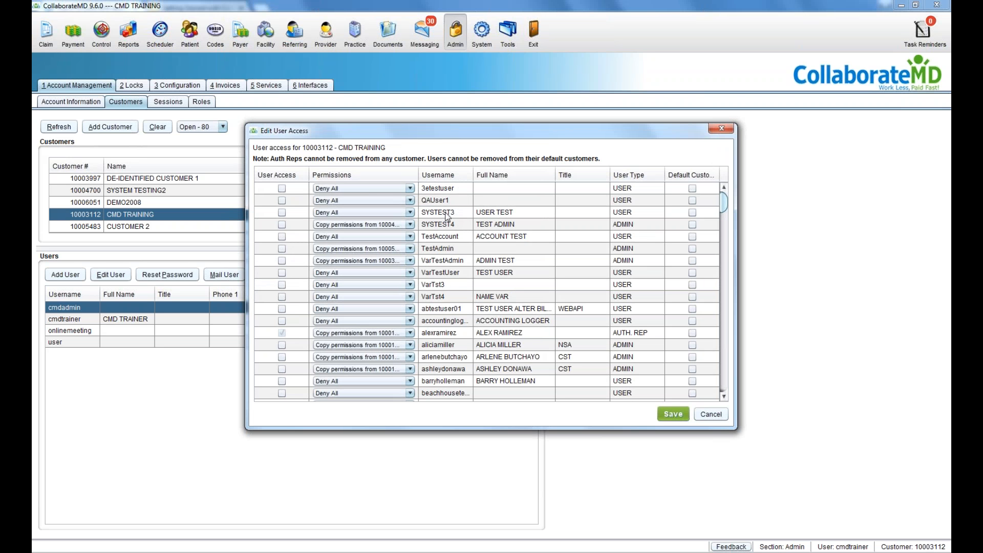
click(725, 415)
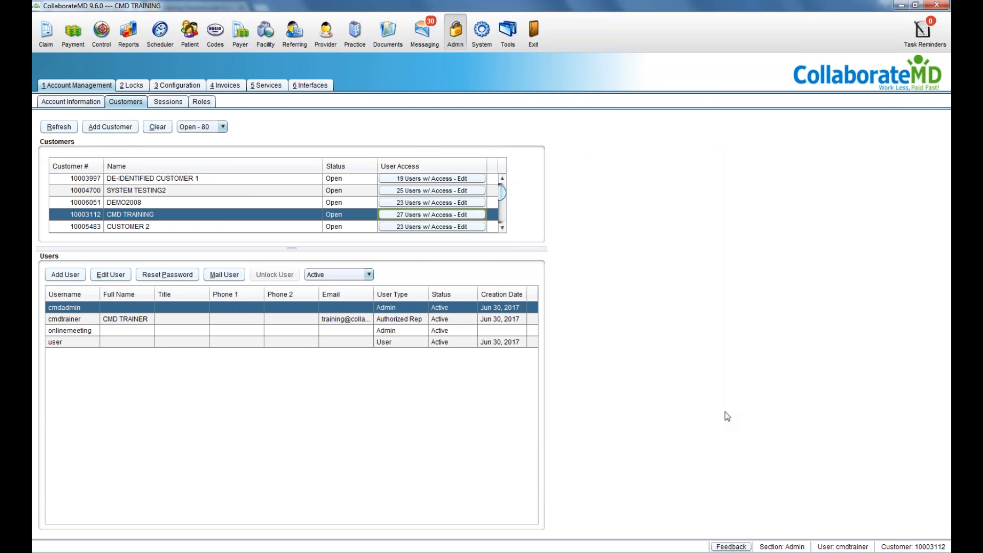
click(225, 86)
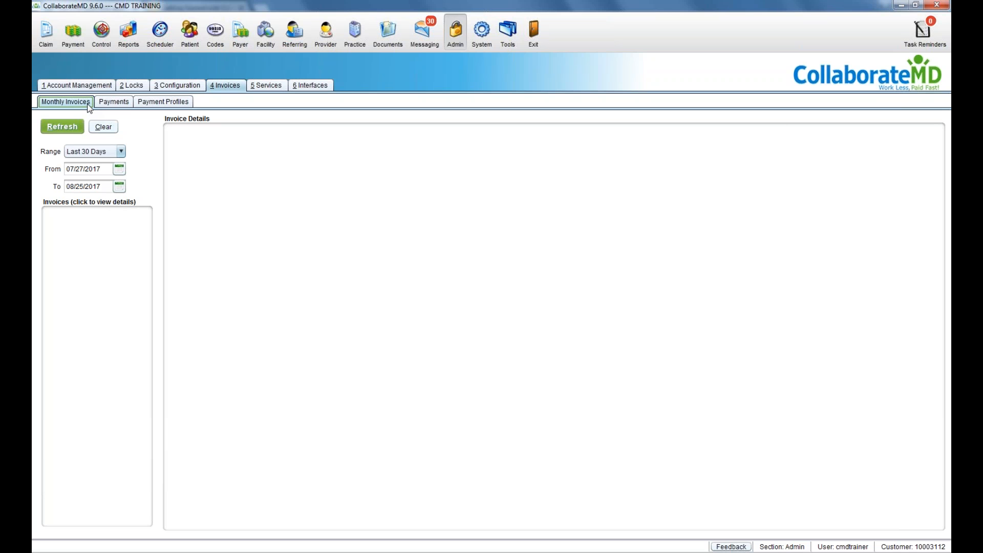
Step: Load invoices from the last 12 months, then view the account's payment history
click(77, 152)
click(83, 243)
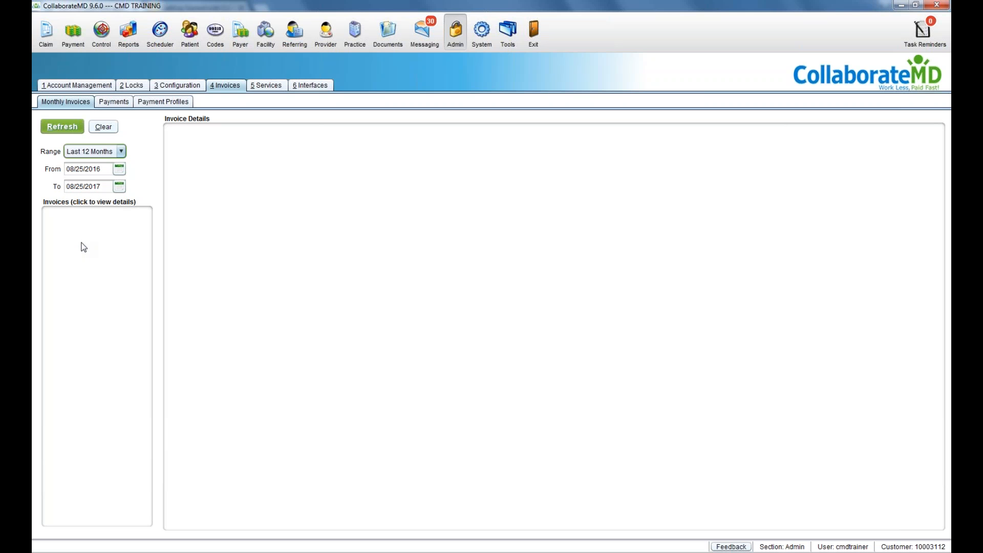
click(78, 130)
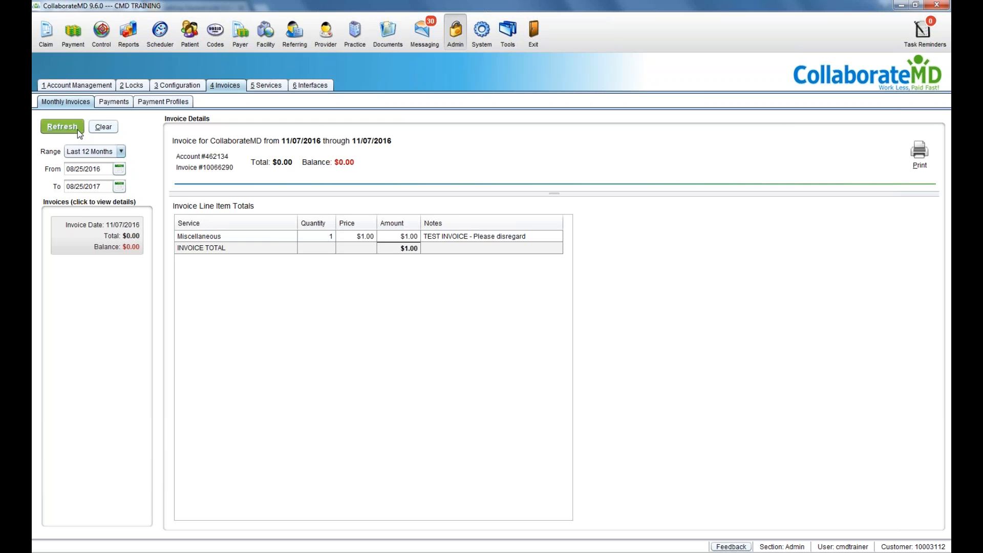
click(110, 102)
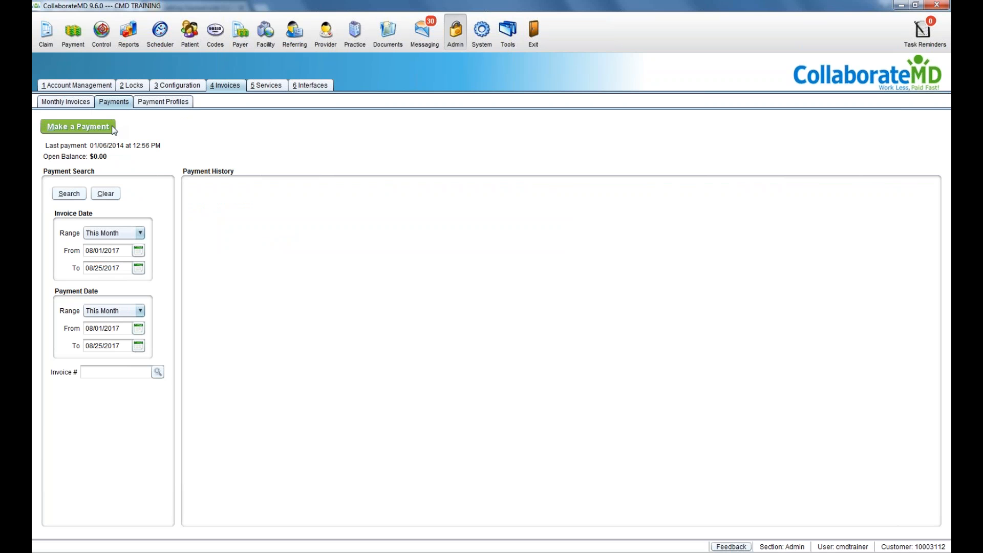
Step: Show all saved payment profiles, close the list, and go to the Interfaces page
click(153, 104)
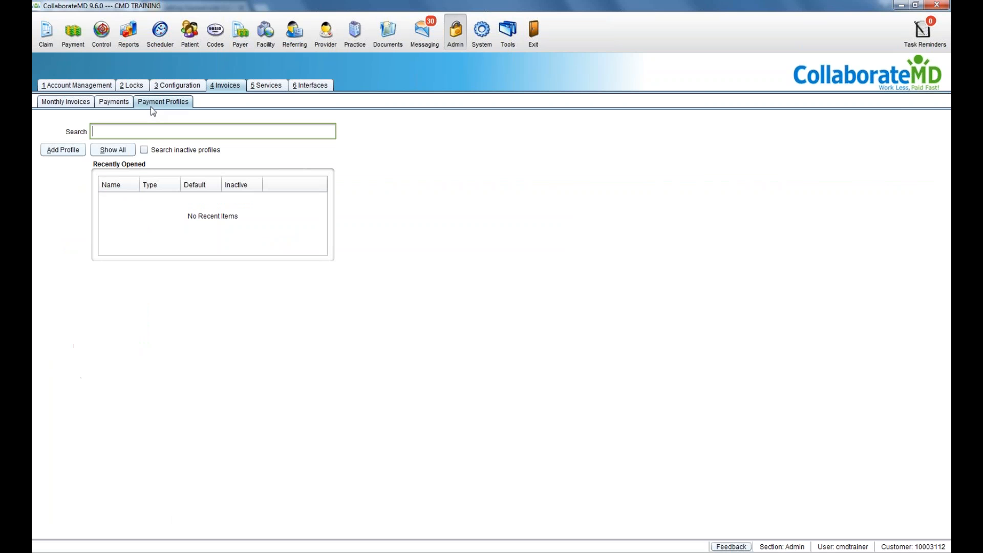
click(122, 149)
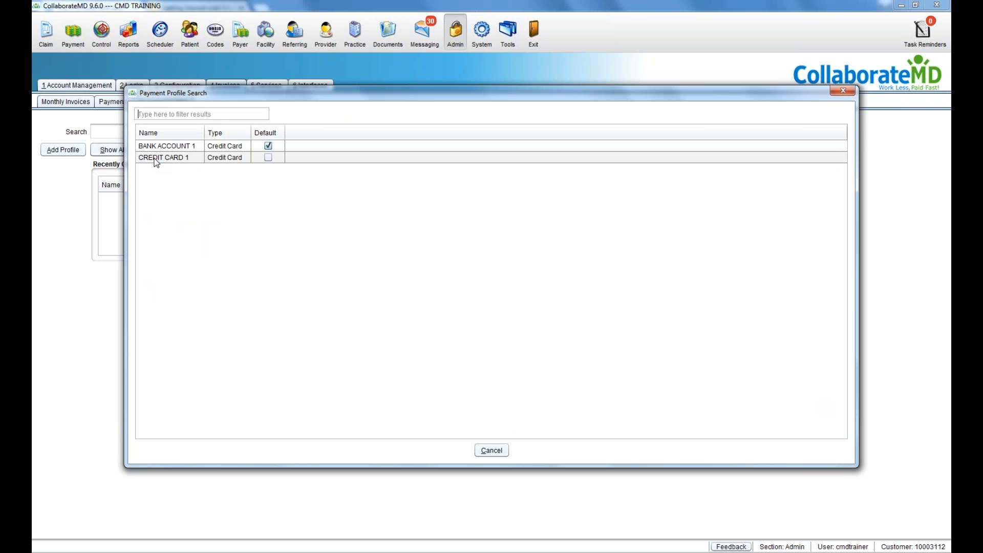
click(491, 450)
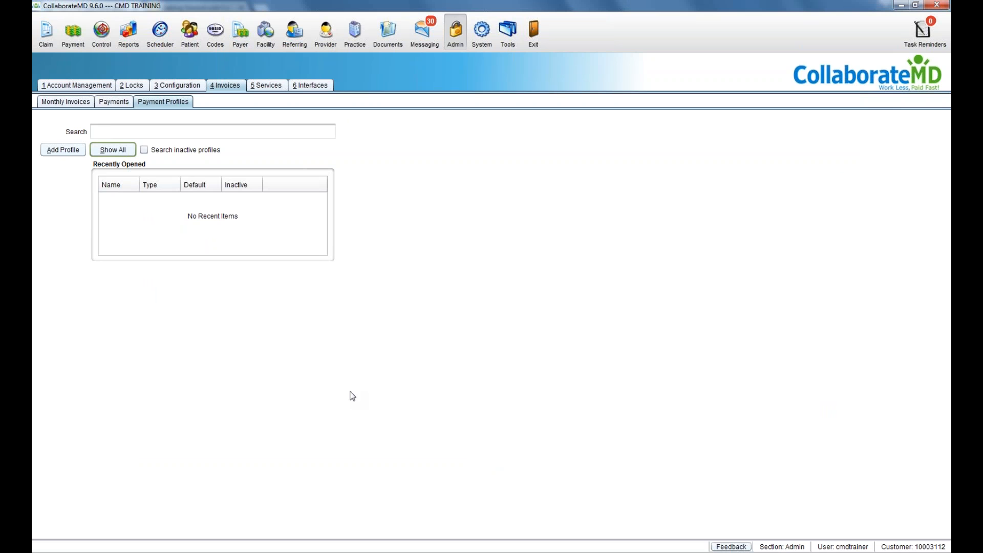
click(299, 88)
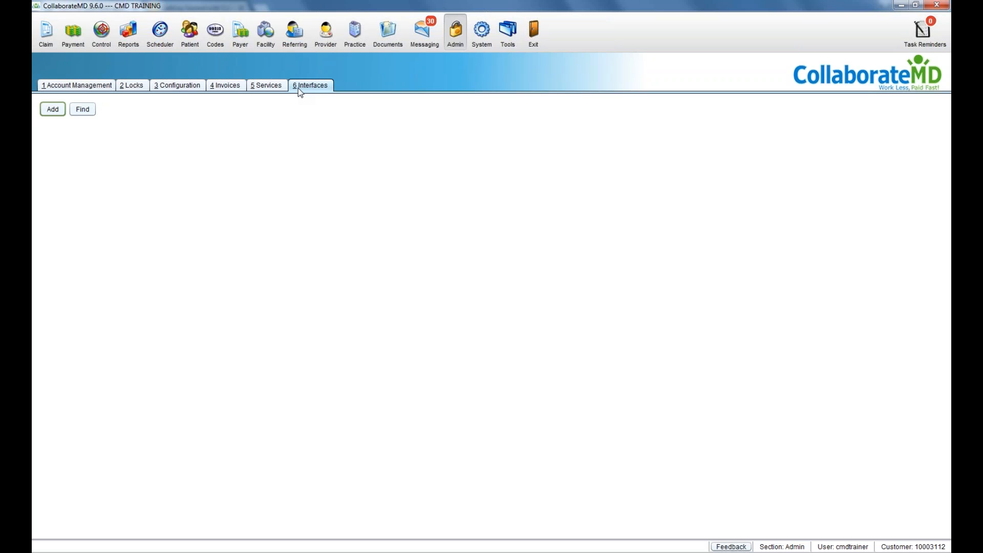
click(61, 112)
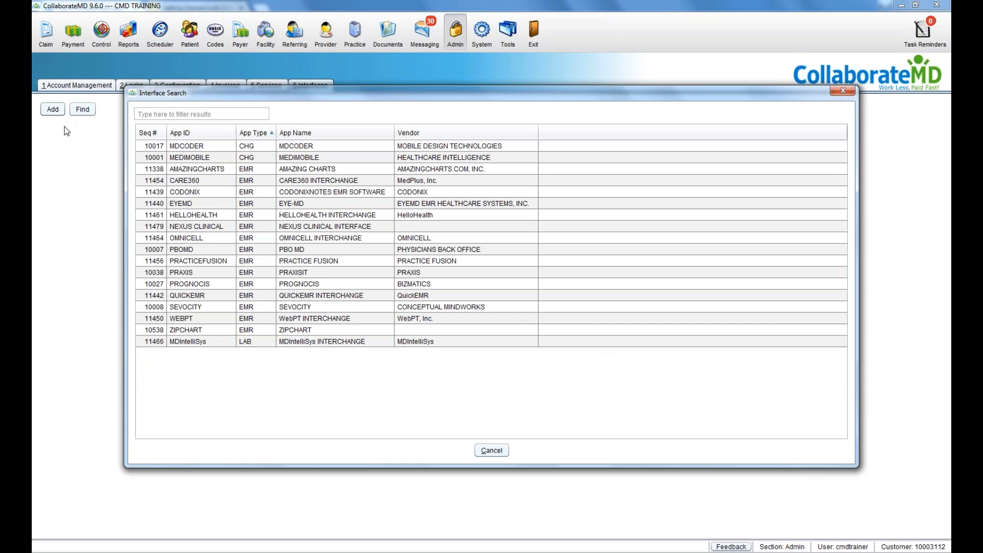
double_click(181, 264)
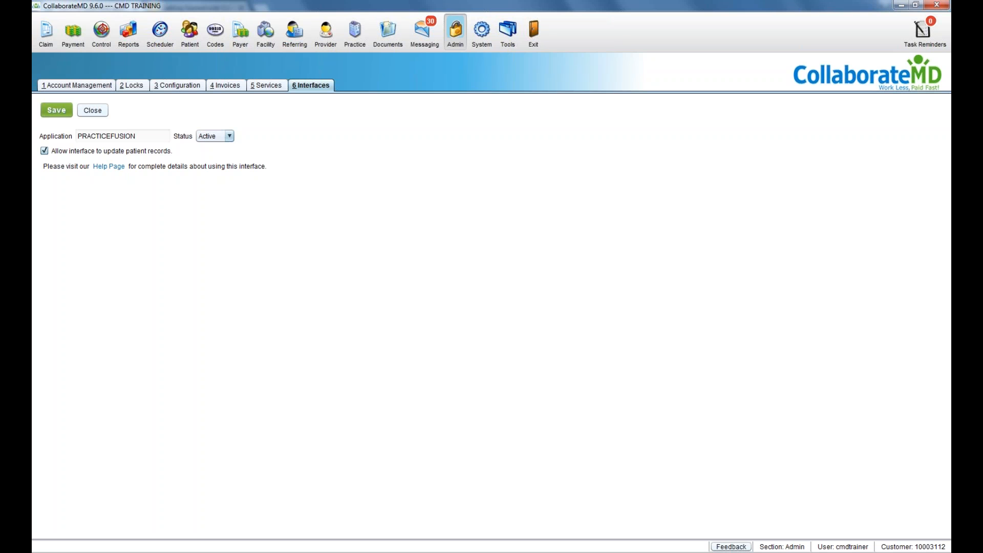
click(70, 116)
click(83, 113)
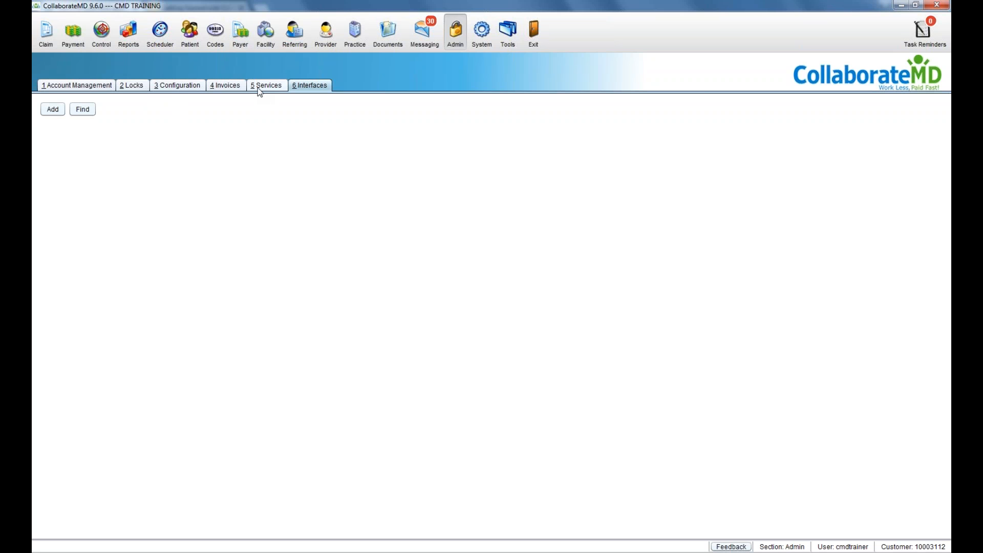
Step: Open the Practice section listing GET WELL FAMILY PRACTICE, COLLABORATEMD and CLAIMGEAR TRAINING
click(349, 45)
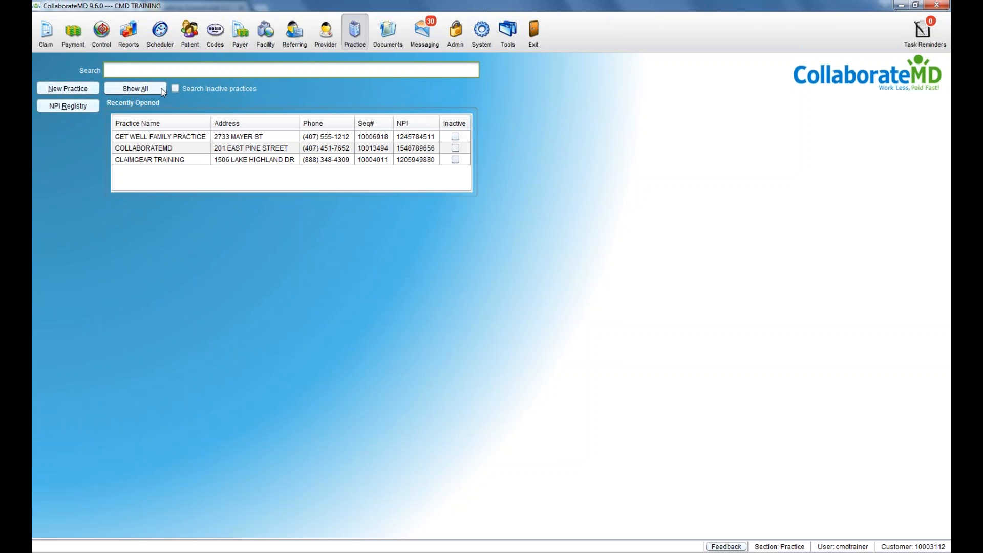
Step: Start a blank practice record and try an Organization NPI Registry search without using it
click(55, 86)
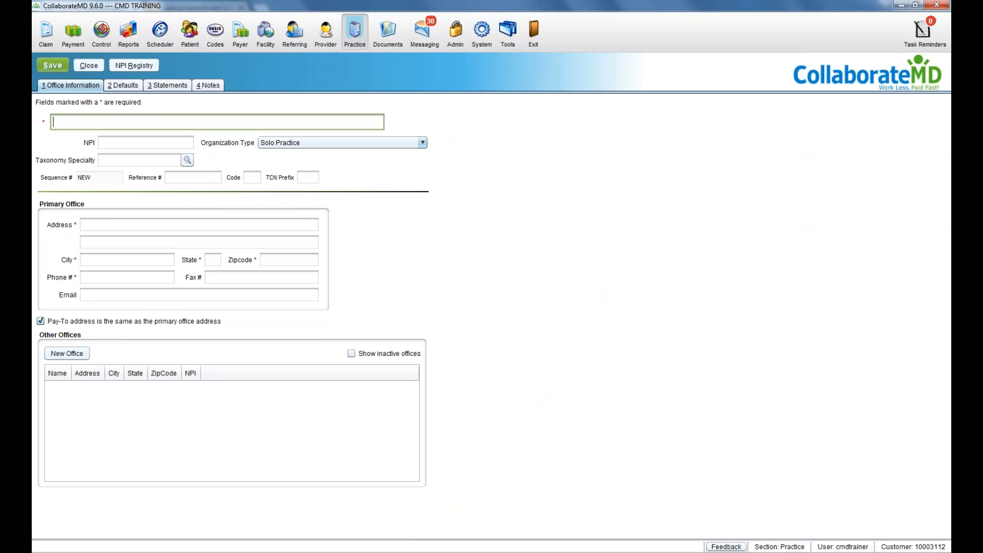
click(89, 221)
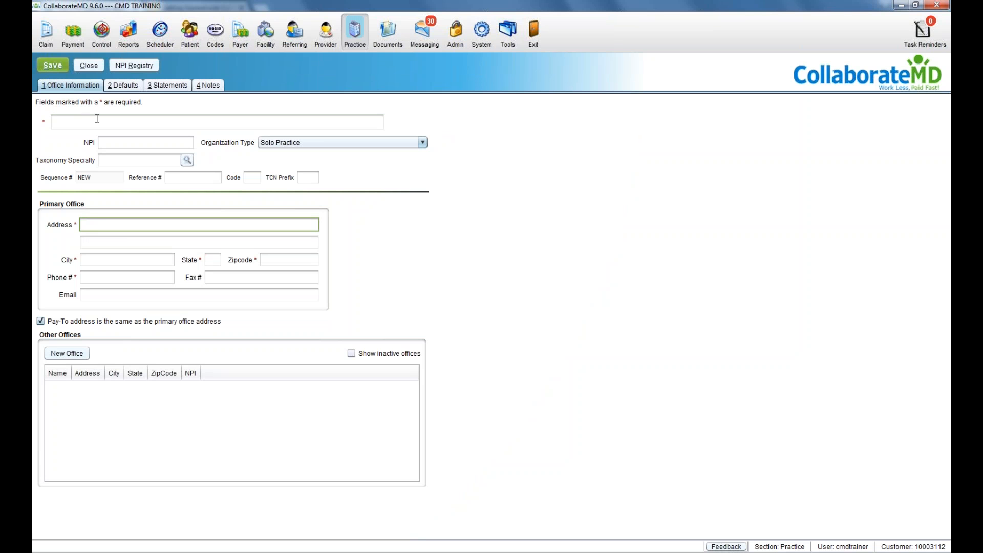
click(133, 66)
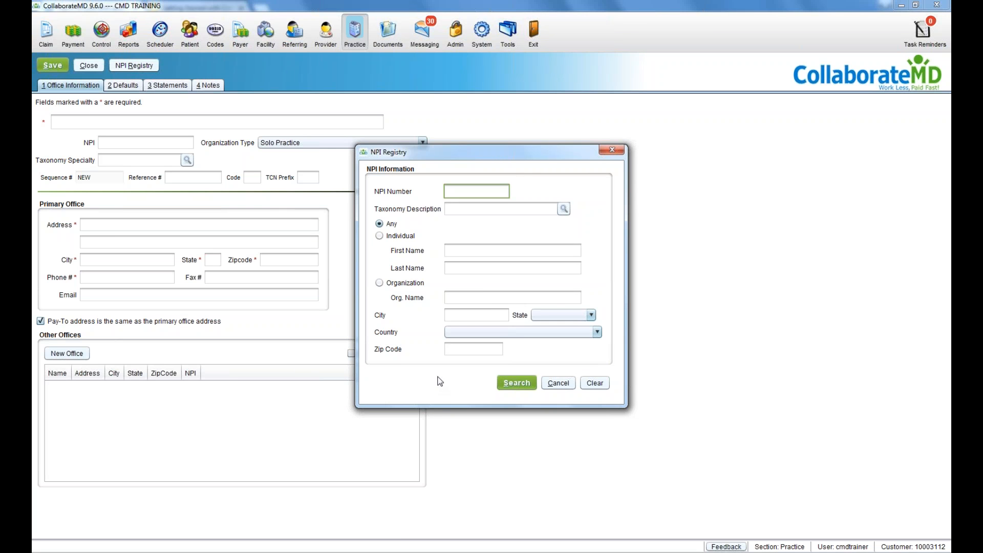
click(419, 285)
click(446, 299)
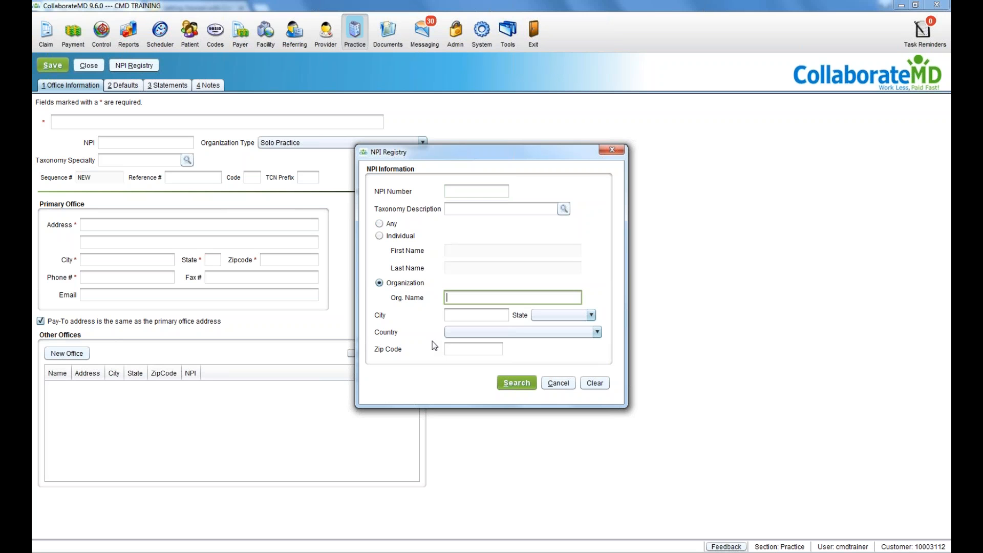
click(559, 383)
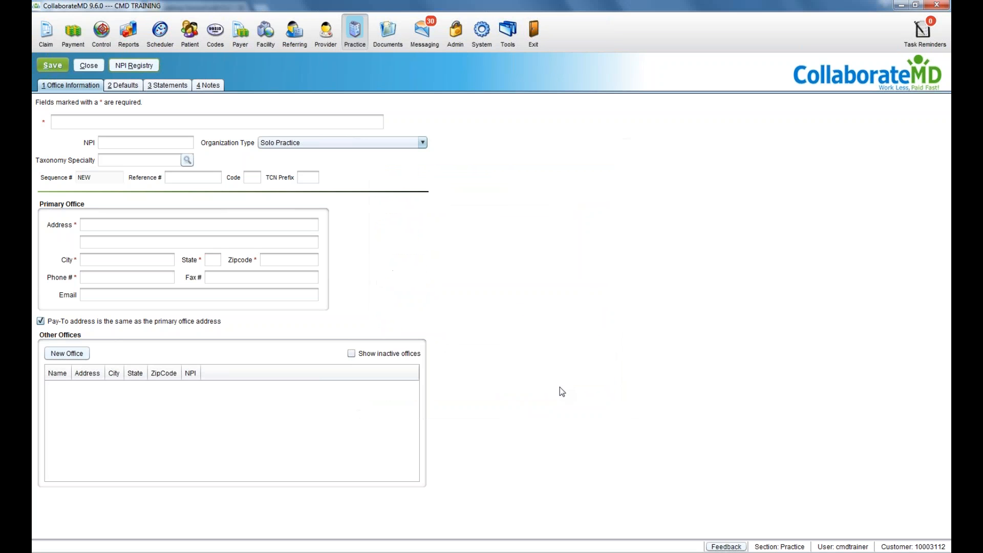
click(191, 141)
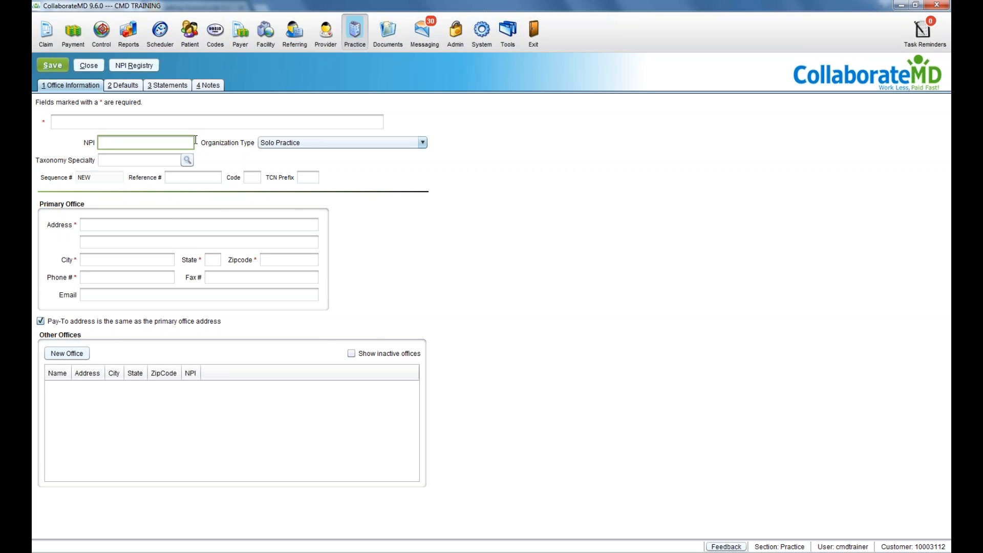
click(172, 223)
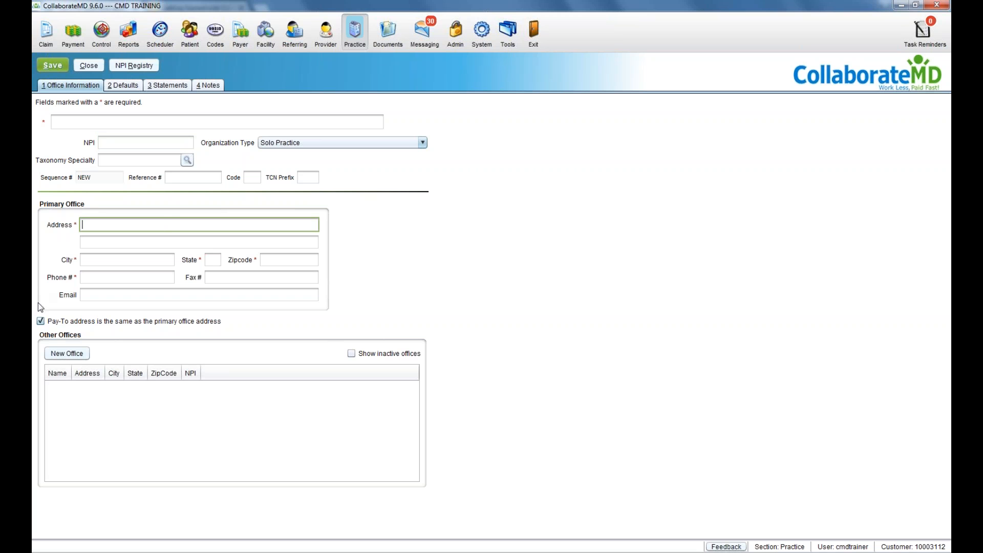
Step: Uncheck the same-as-primary Pay-To option, preview a New Office unsaved, then open Claim Defaults
click(40, 321)
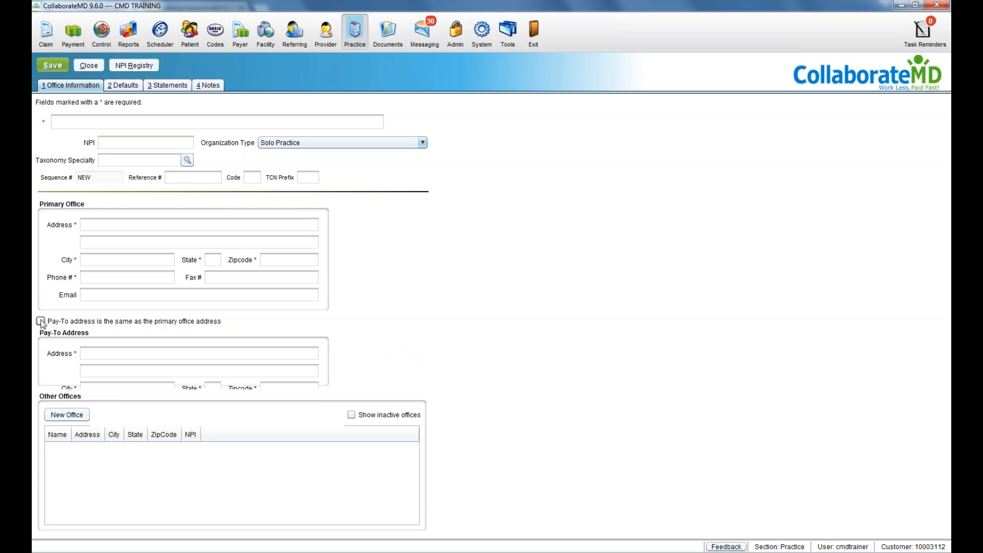
click(80, 353)
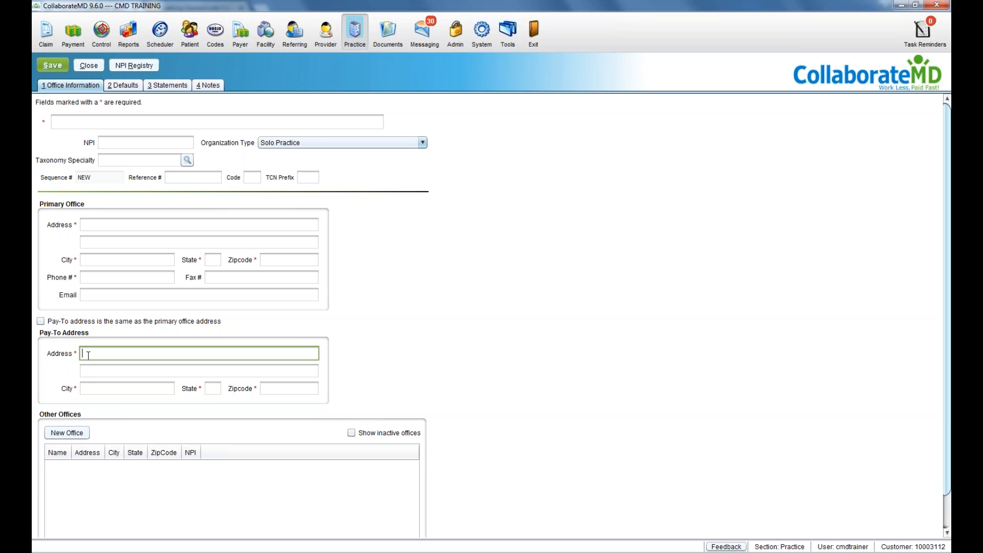
scroll(89, 355, down, 2)
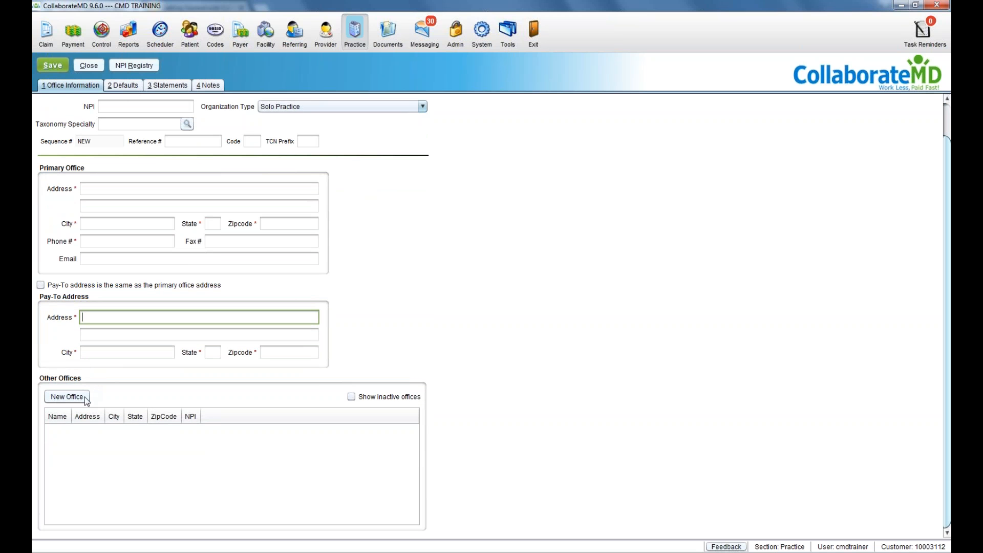
click(68, 396)
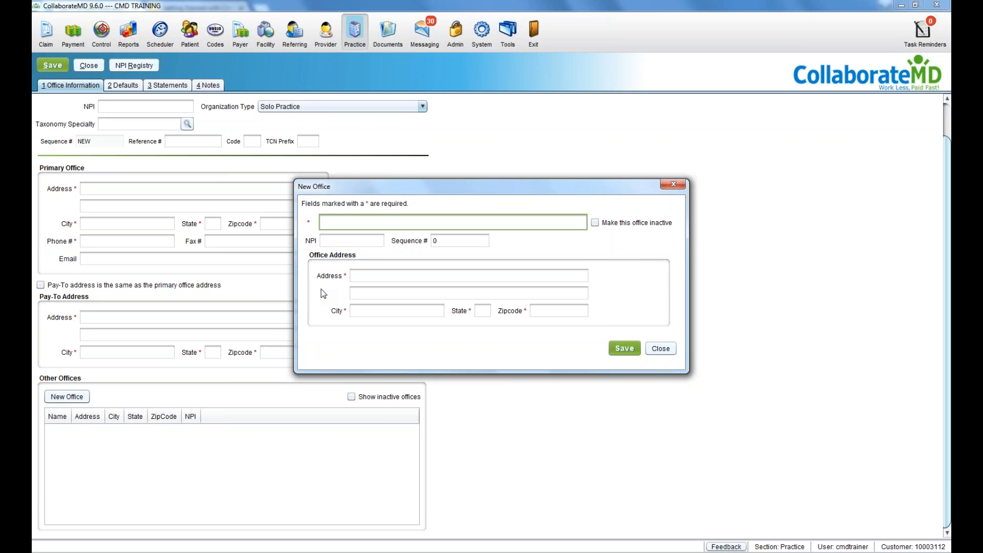
click(658, 352)
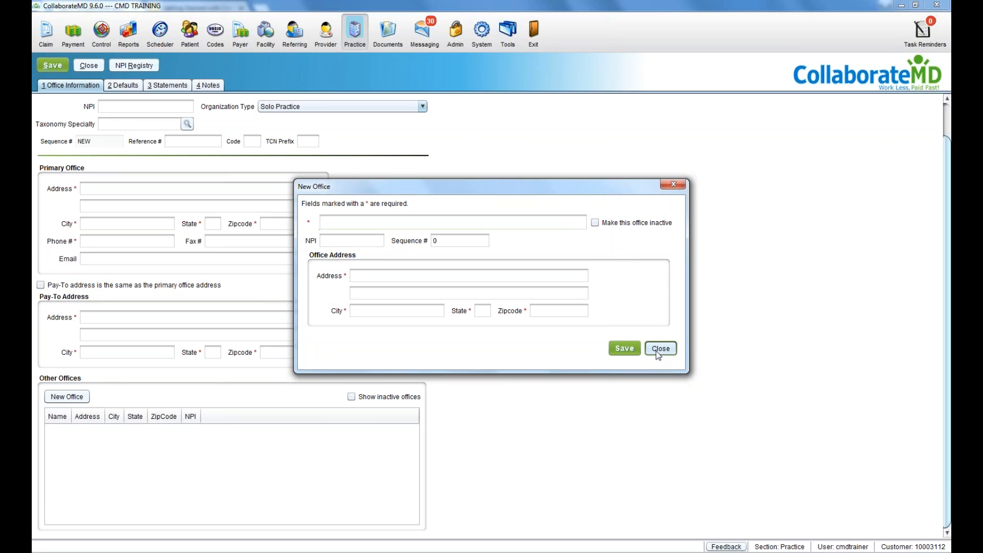
click(133, 92)
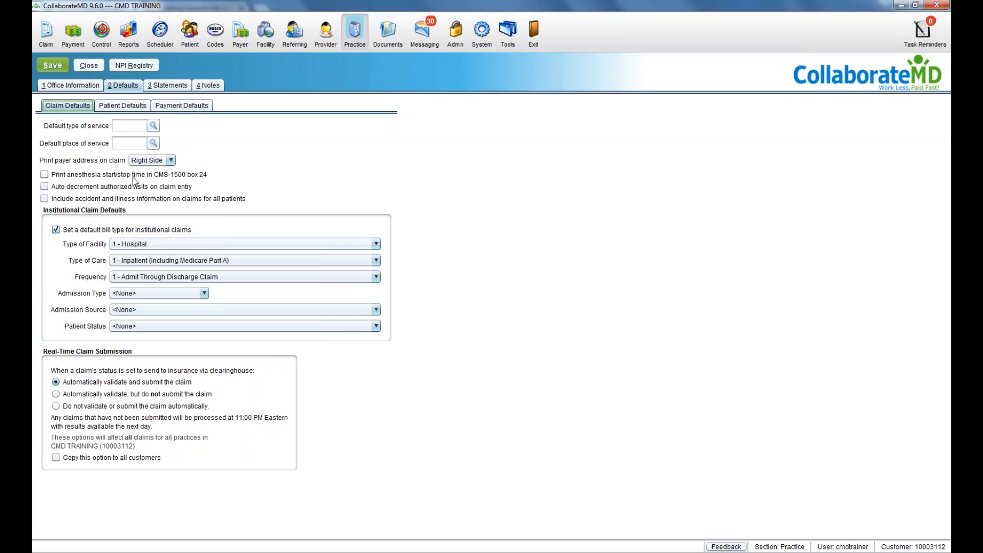
Step: Set the institutional Type of Care to 3 - Outpatient, keeping automatic claim validation
click(131, 258)
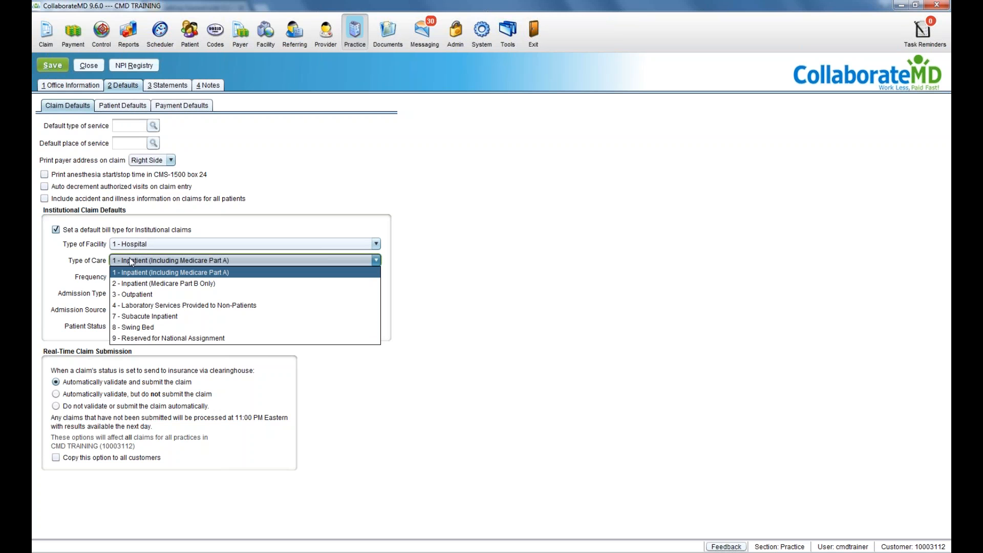
click(134, 296)
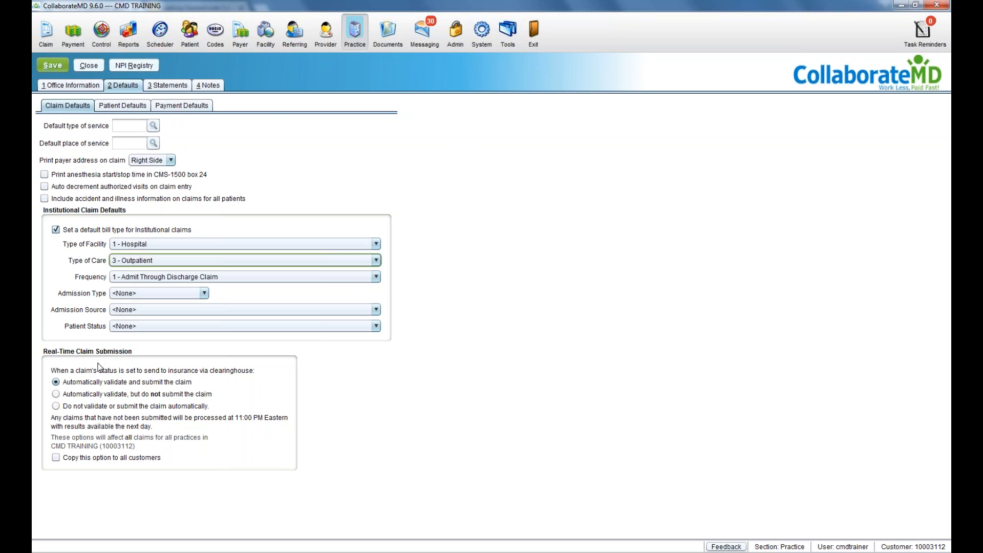
click(88, 382)
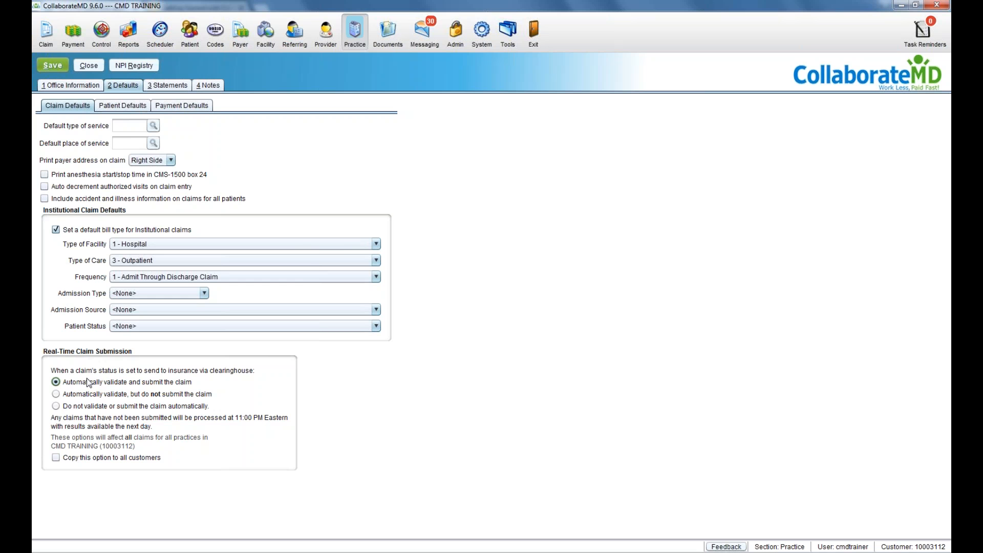
Step: Check the patient defaults' Accept Assignment without changing it, then open the Notes page
click(109, 106)
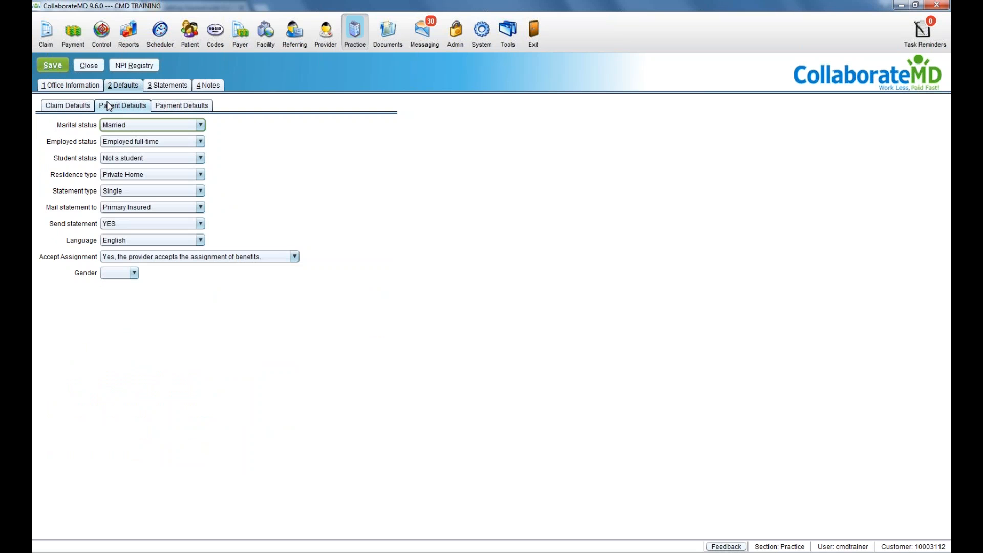
click(125, 258)
click(129, 262)
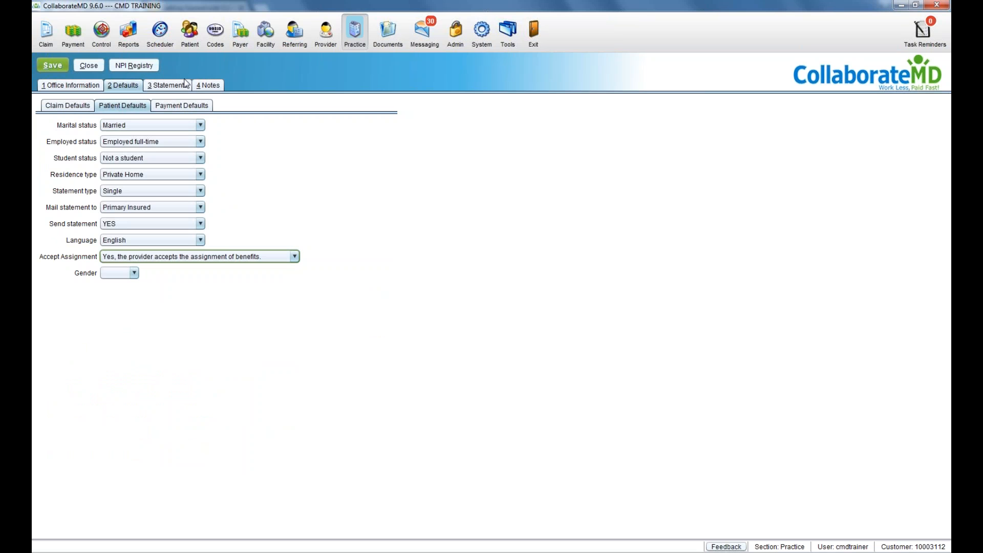
click(207, 88)
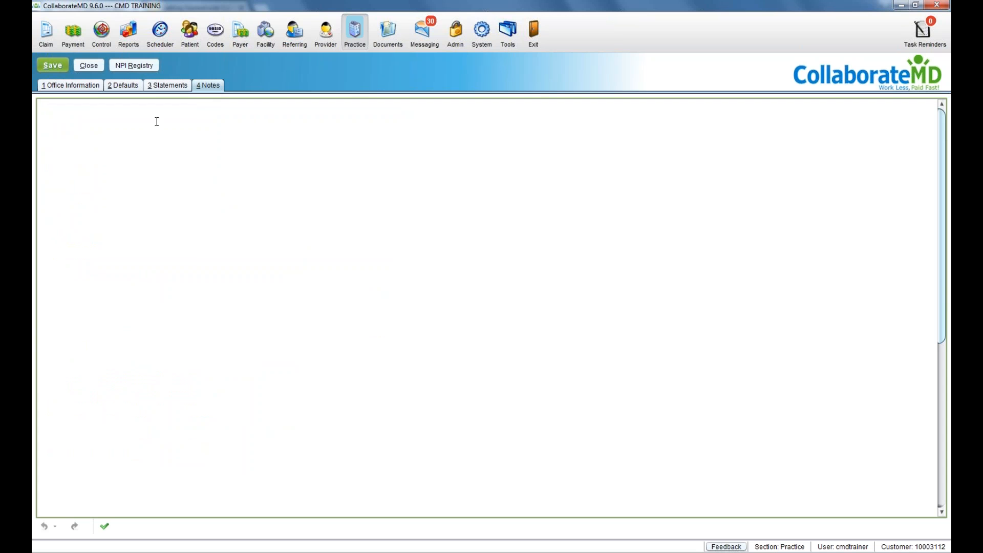
Step: Type the test note 'ghkl' on the Notes page, then return to Office Information
text(ghkl)
click(96, 87)
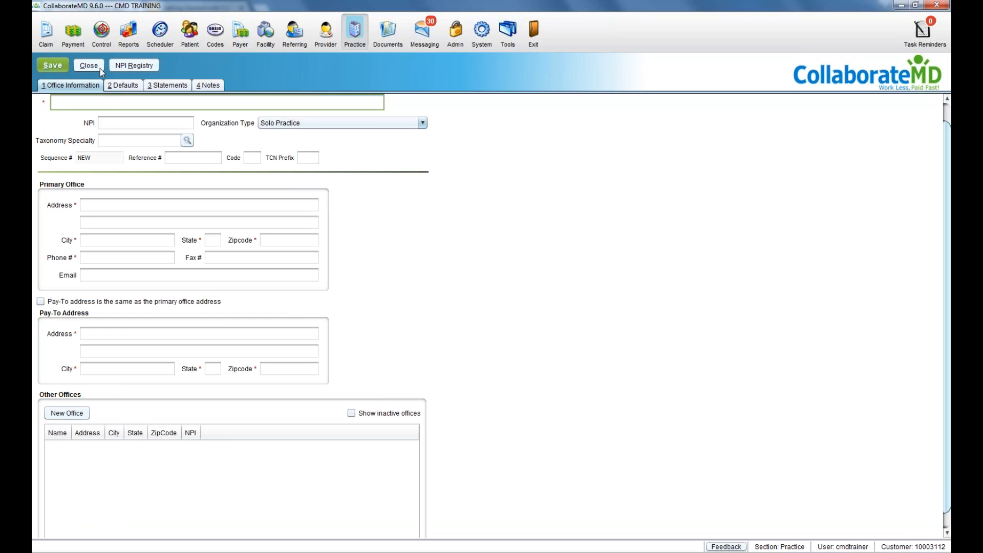
Step: Close the new practice without saving and switch to the Provider list
click(87, 66)
click(497, 300)
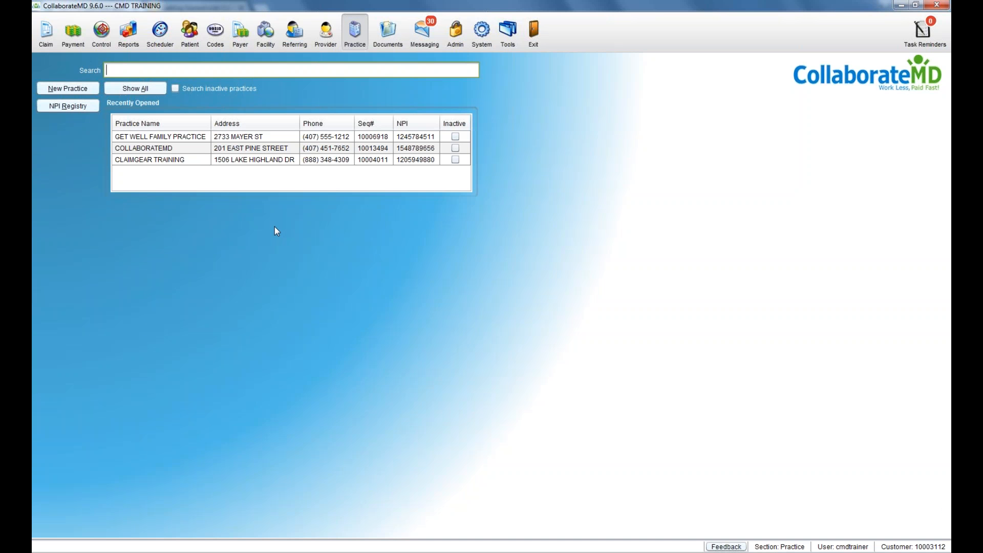
click(313, 44)
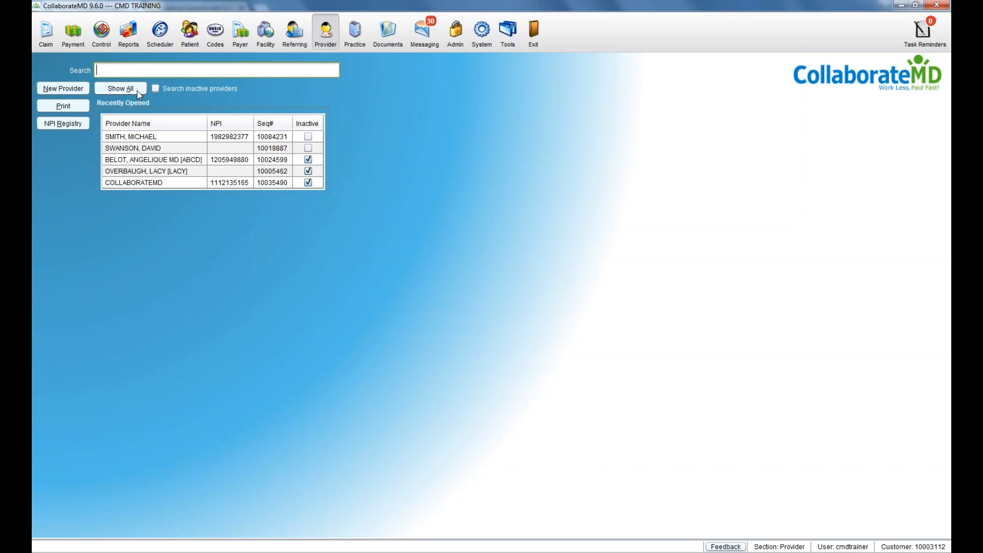
Step: Start a new provider past the demo warning and bring up the taxonomy specialty list
click(87, 90)
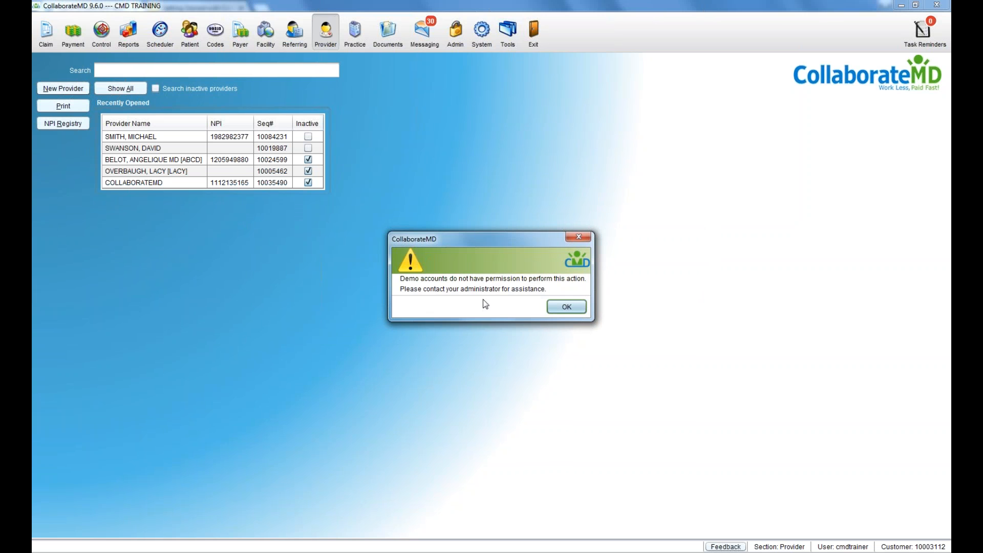
click(566, 306)
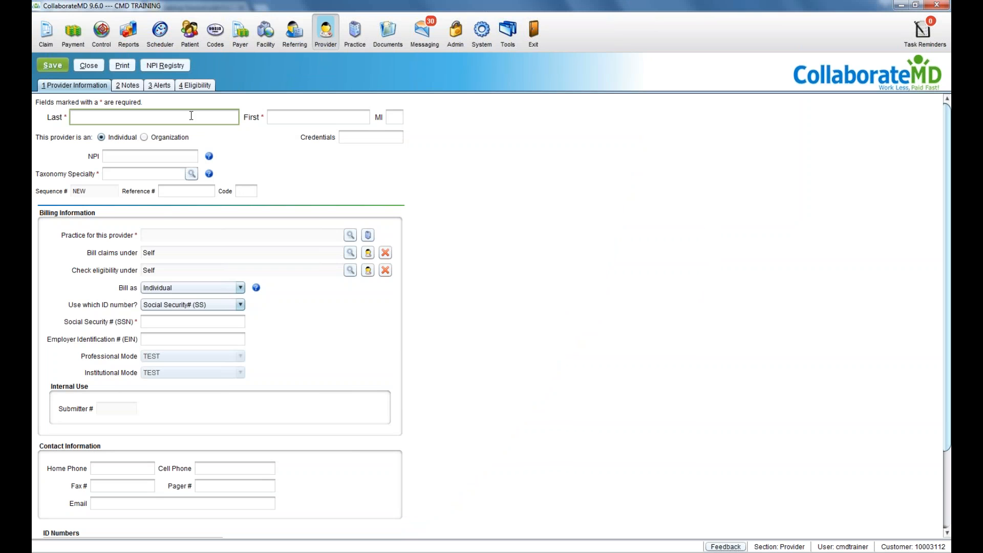
click(157, 174)
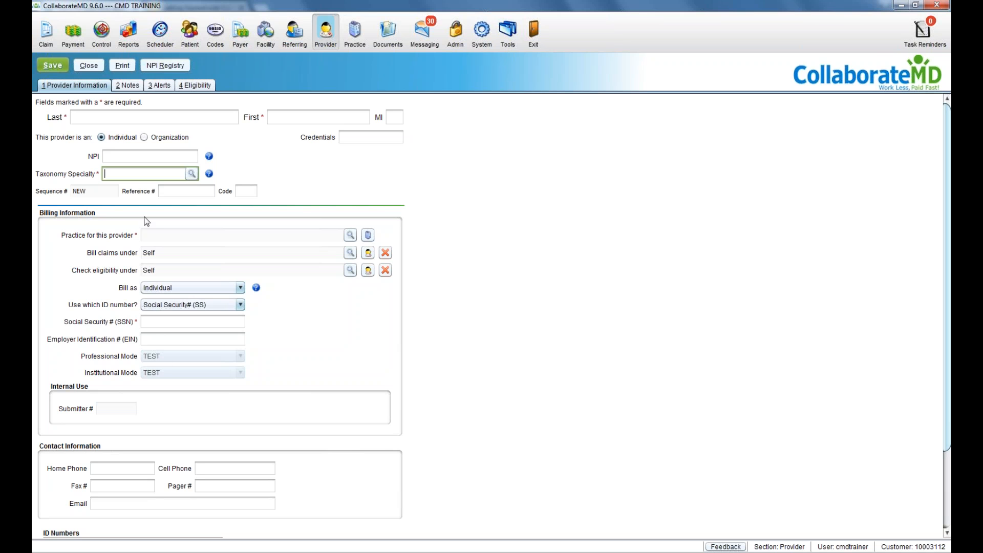
click(127, 117)
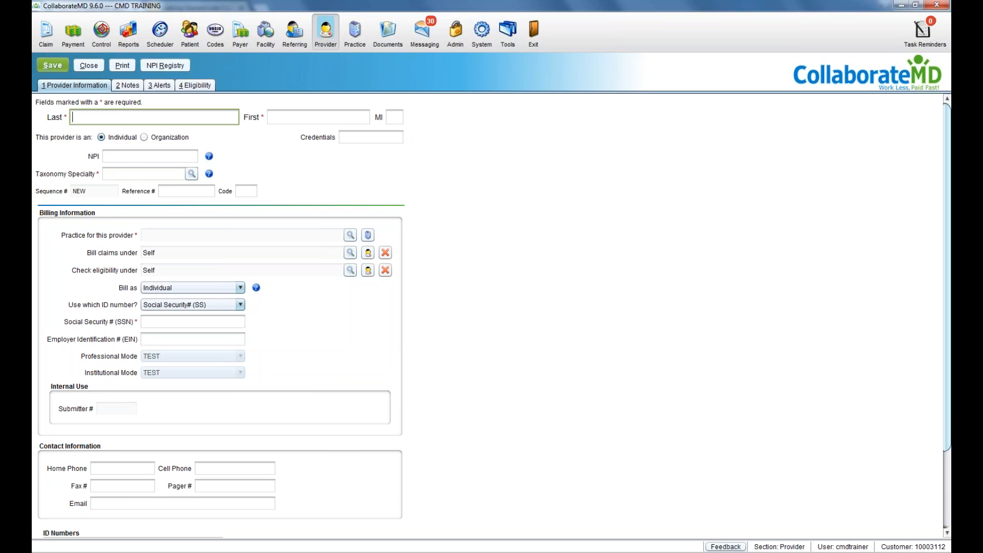
click(130, 158)
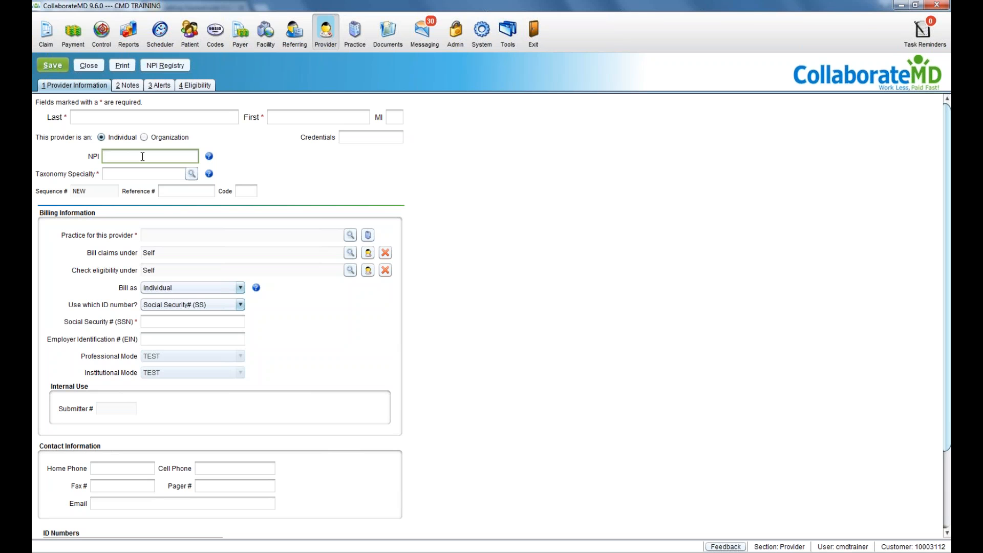
click(142, 175)
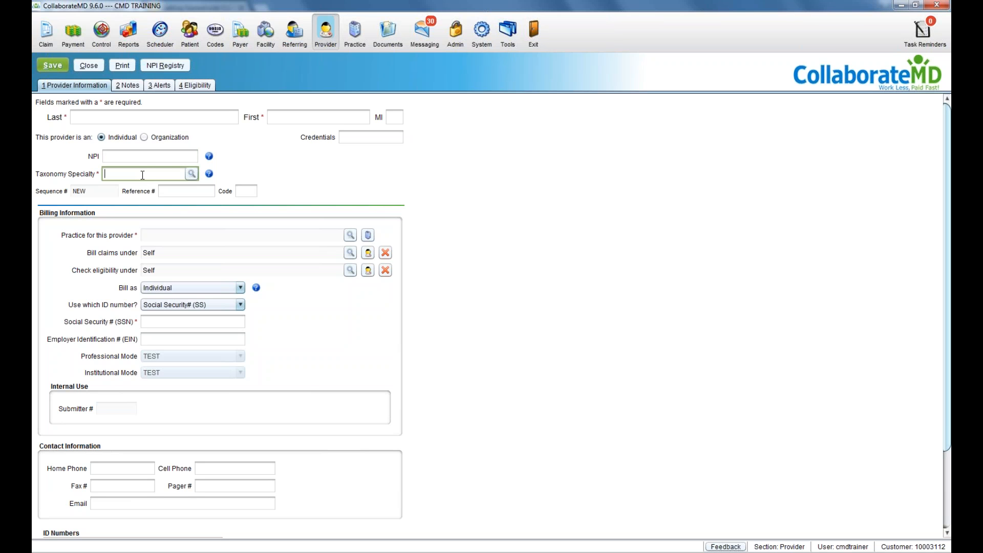
click(197, 173)
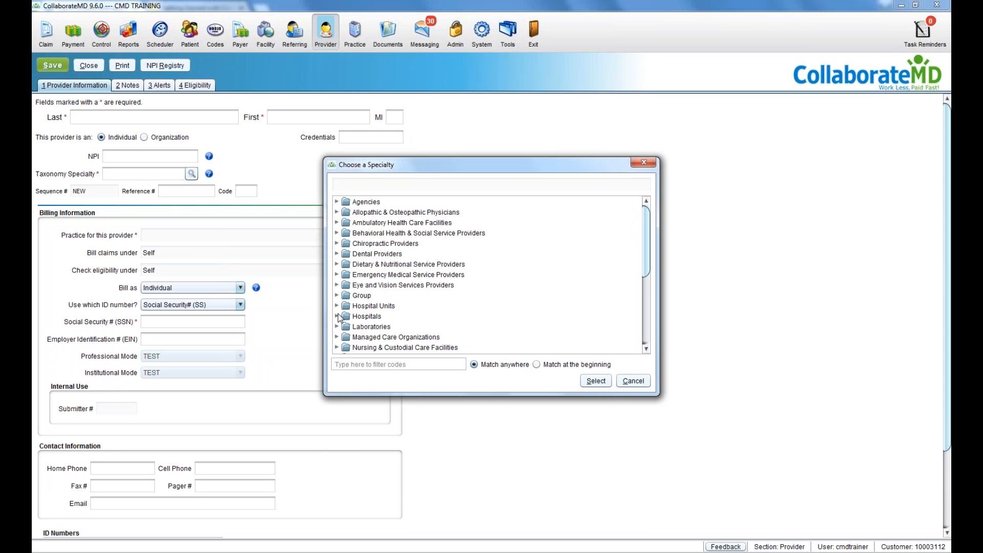
Step: Filter specialties by 'internal' and choose Internal Medicine, 207R00000X
click(342, 364)
text(internal)
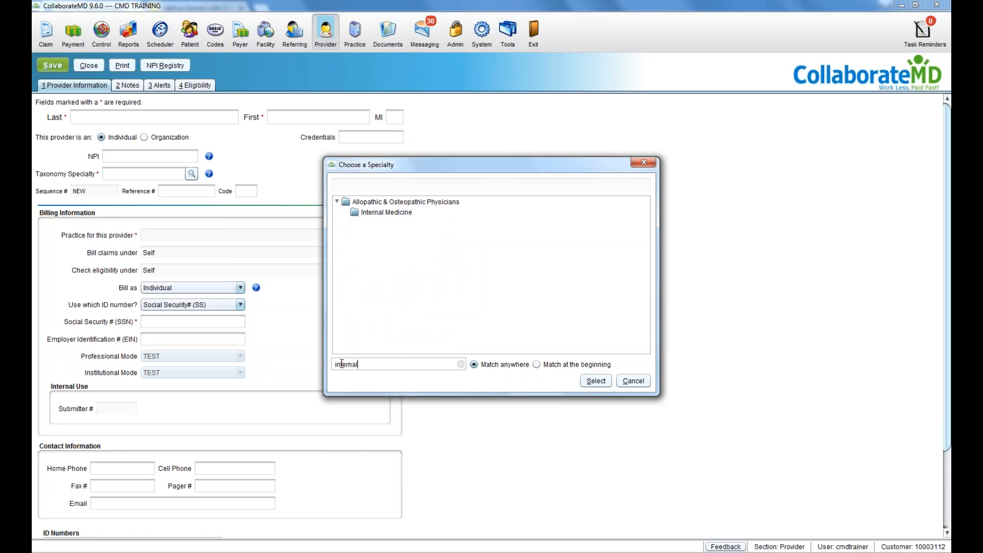
click(370, 214)
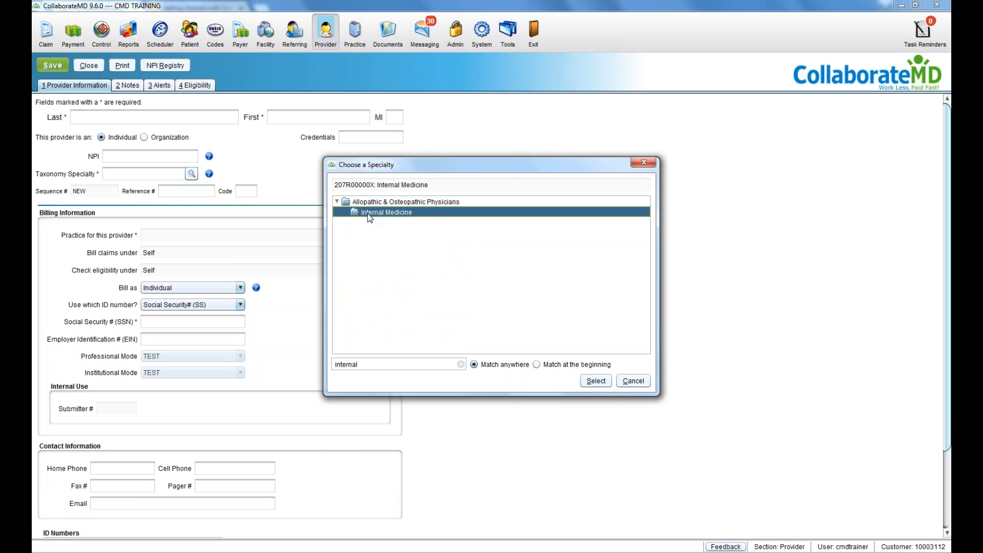
click(601, 382)
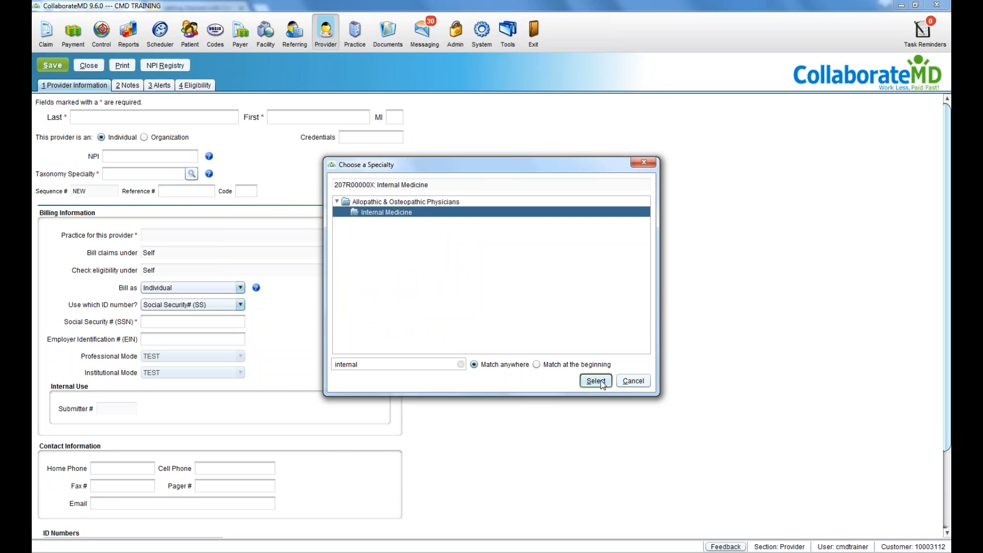
click(182, 177)
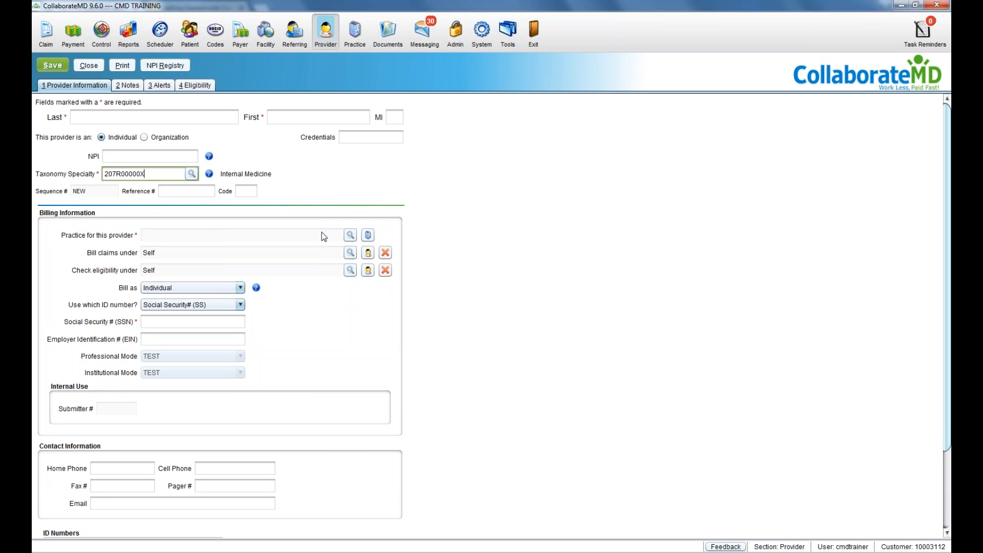
Step: Pick COLLABORATEMD from All Practices as the provider's practice
click(351, 237)
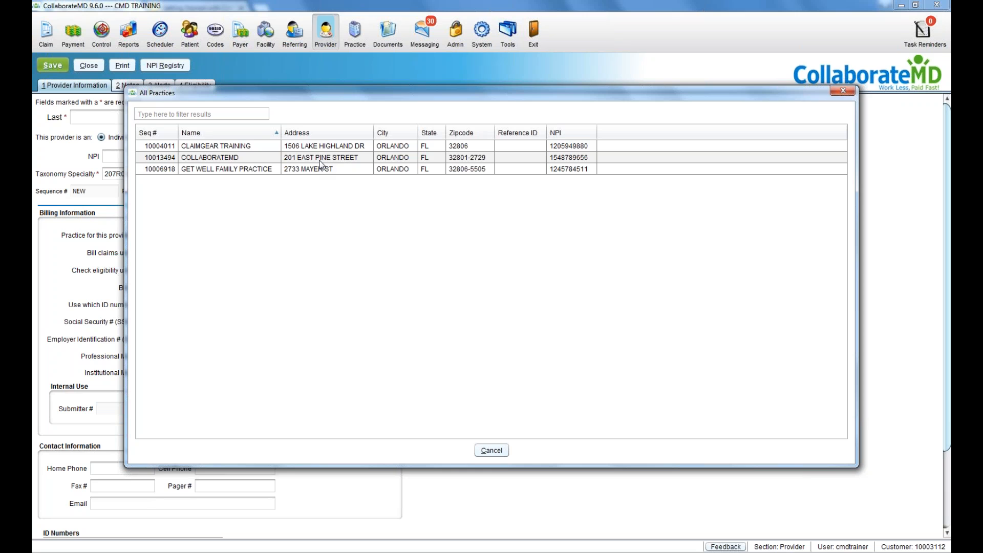
double_click(320, 158)
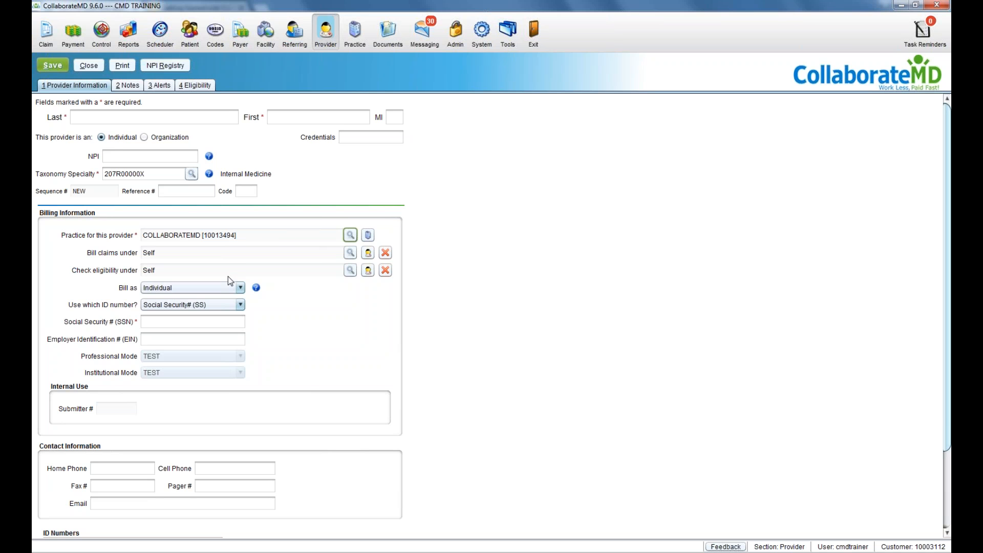
mouse_move(254, 295)
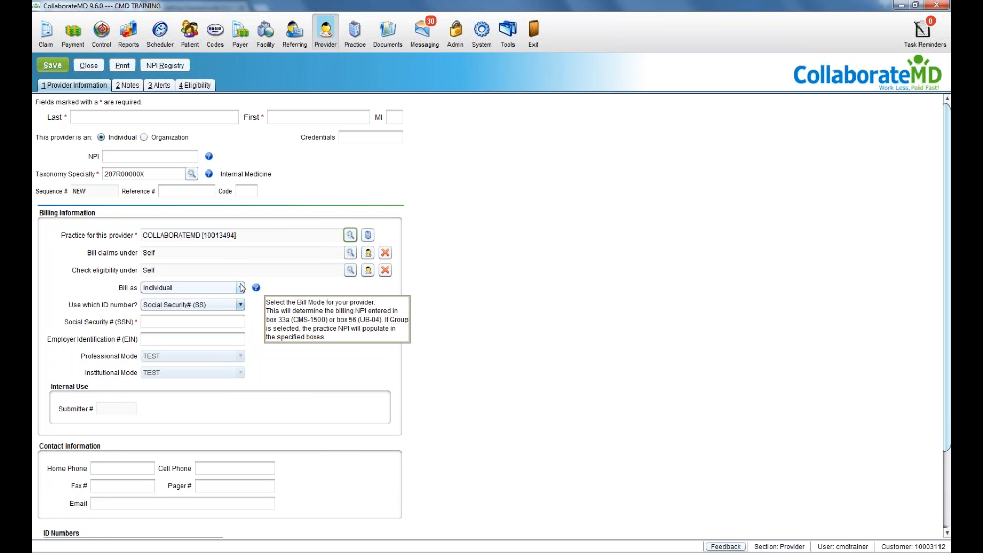
click(240, 288)
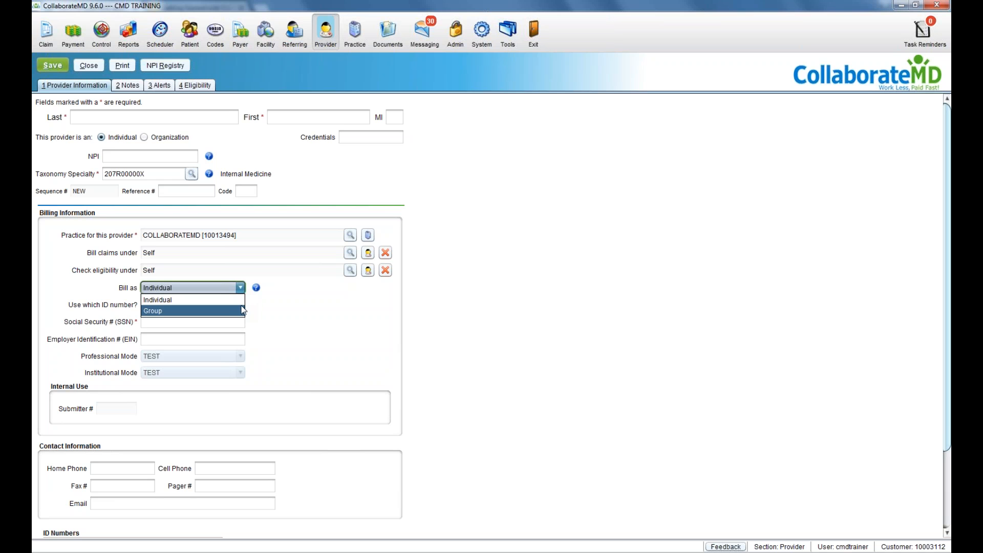
click(262, 307)
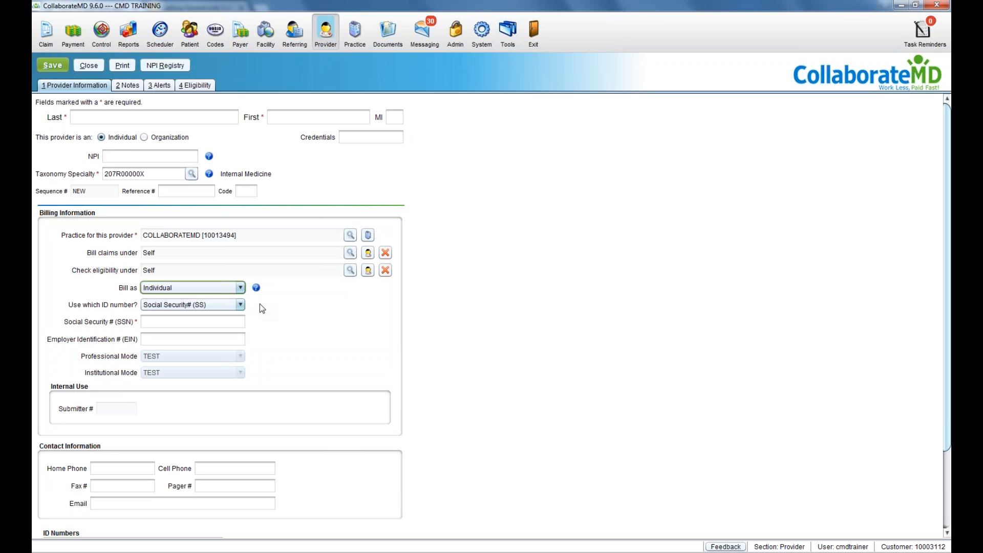
click(224, 305)
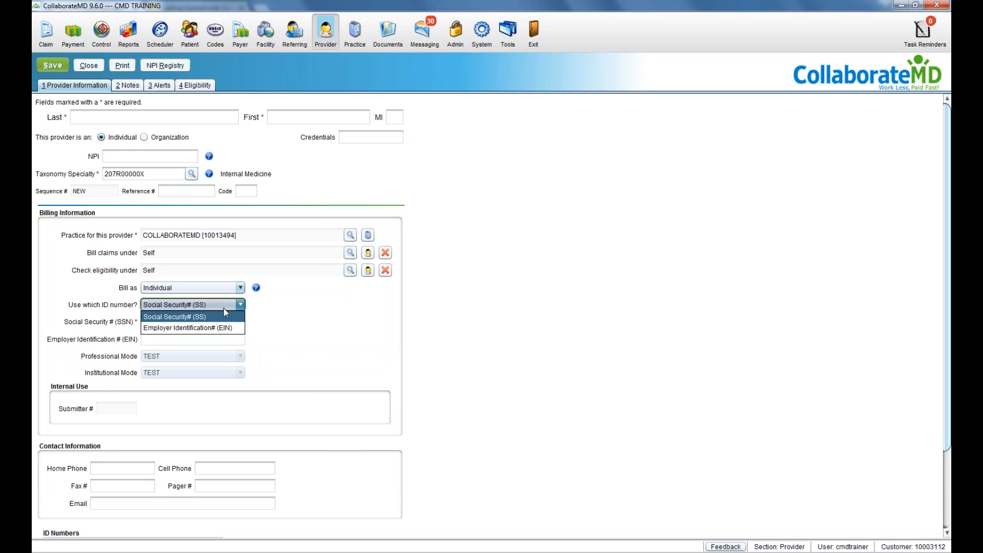
click(224, 309)
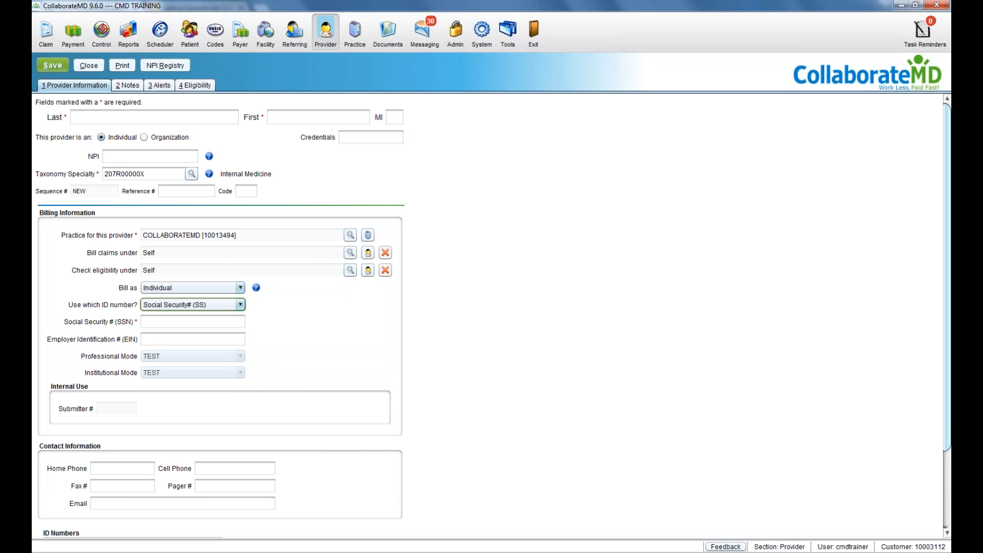
click(224, 305)
click(225, 326)
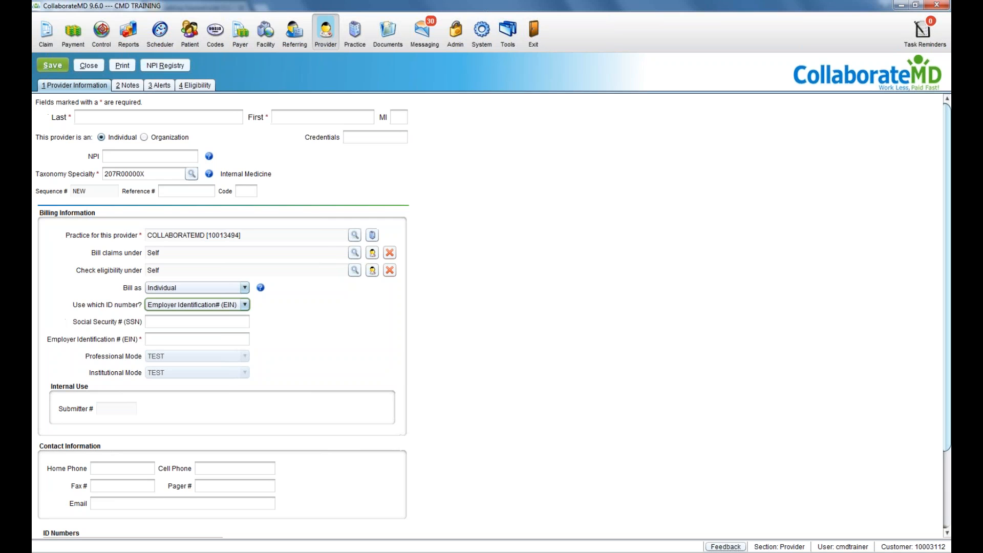
click(174, 338)
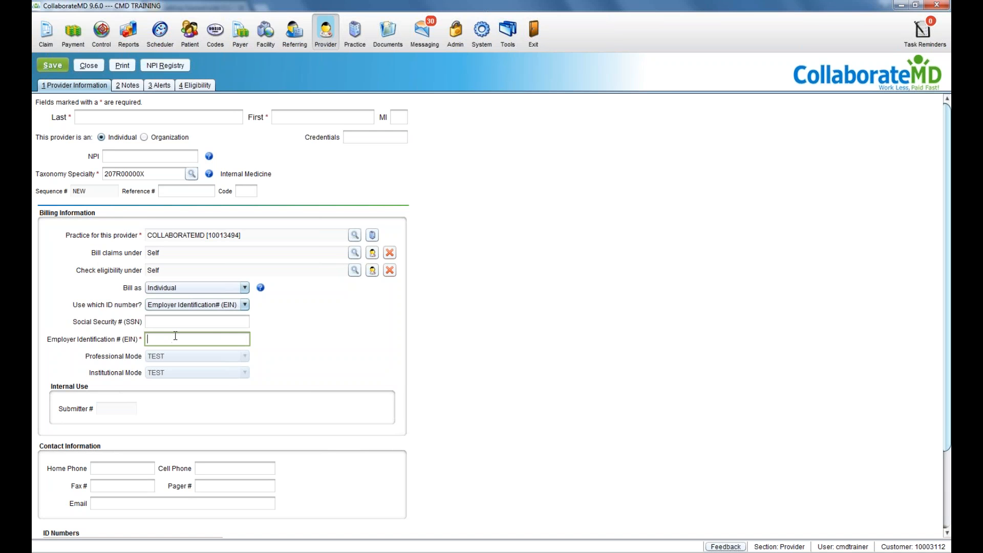
click(181, 306)
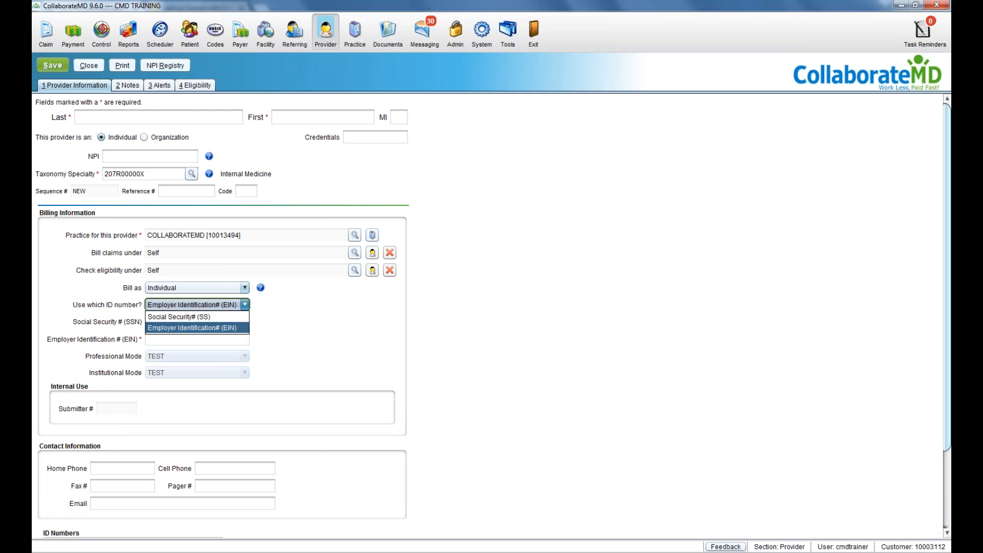
click(186, 317)
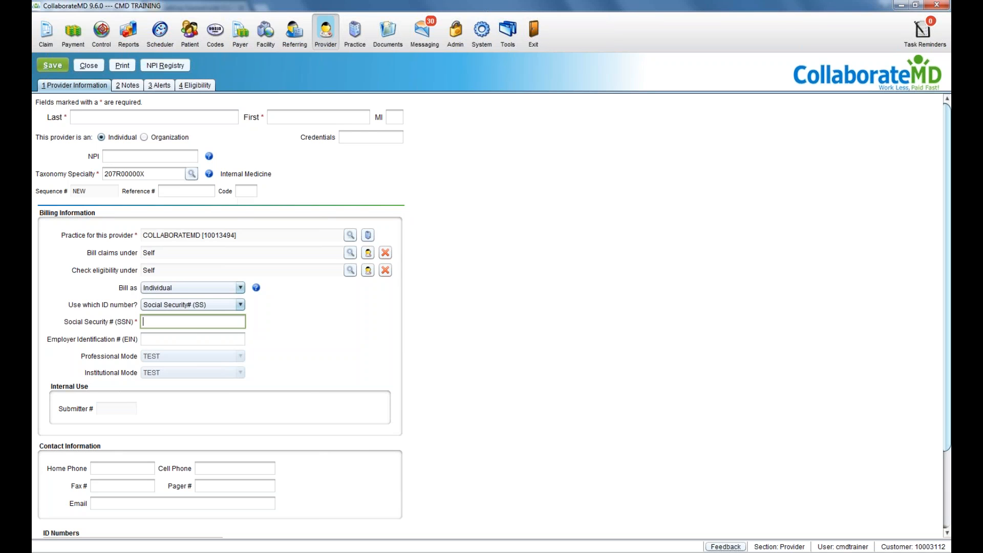
Step: On the Alerts tab, add a new alert, clear its test message, and enter the date fields
click(170, 90)
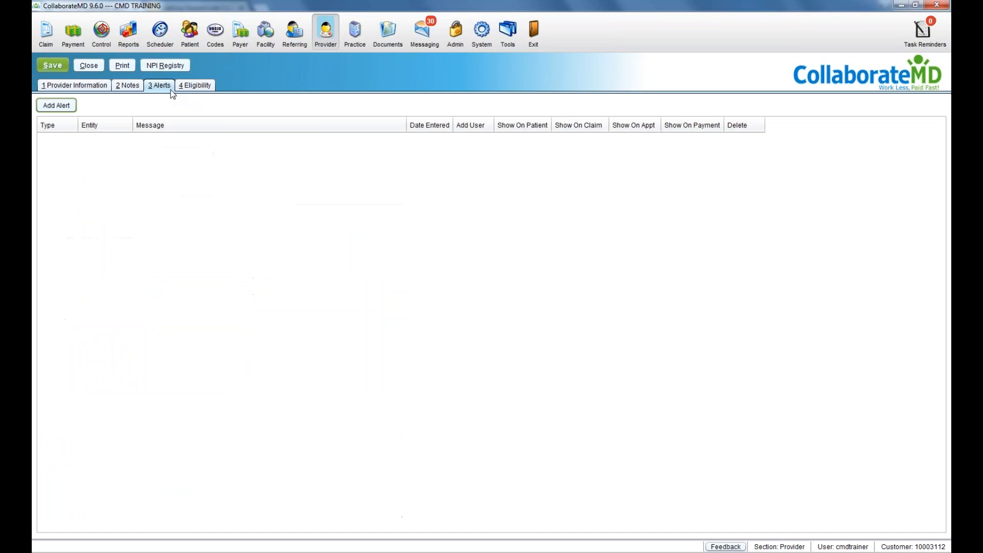
click(70, 109)
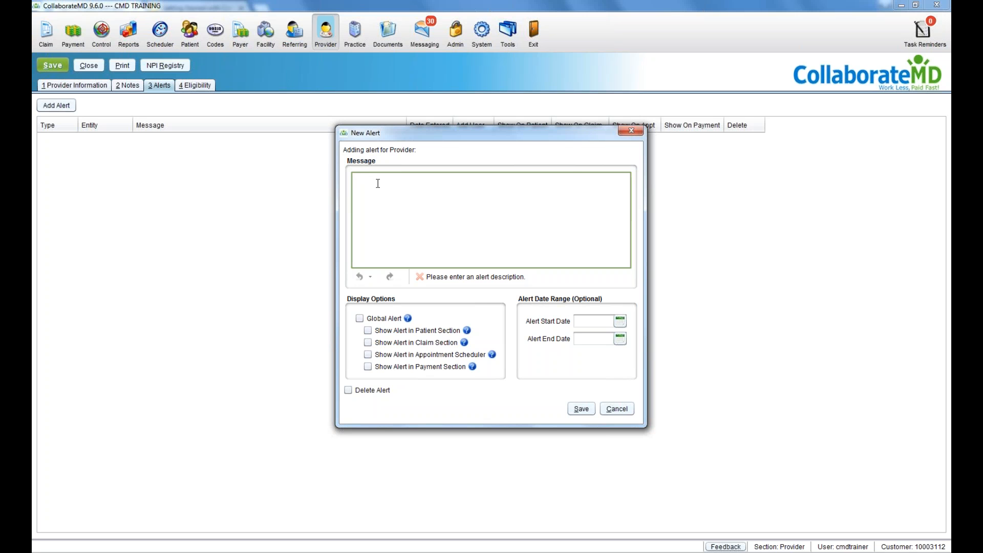
text(Test Te)
key(BackSpace)
key(BackSpace)
key(BackSpace)
key(BackSpace)
key(BackSpace)
key(BackSpace)
key(BackSpace)
click(596, 321)
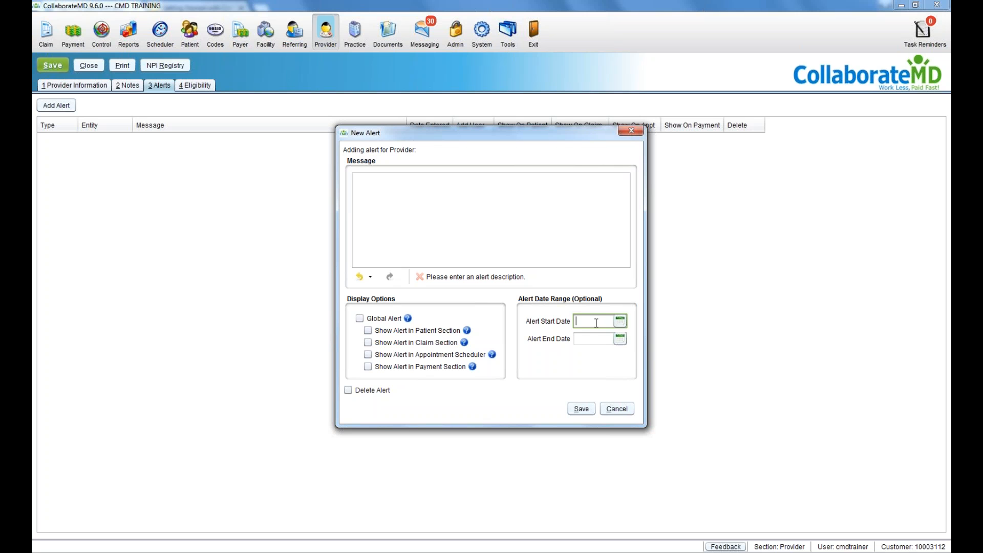
click(595, 334)
Step: Set the alert to run from 08/25/2017 to 09/01/2017 via the calendars
click(618, 324)
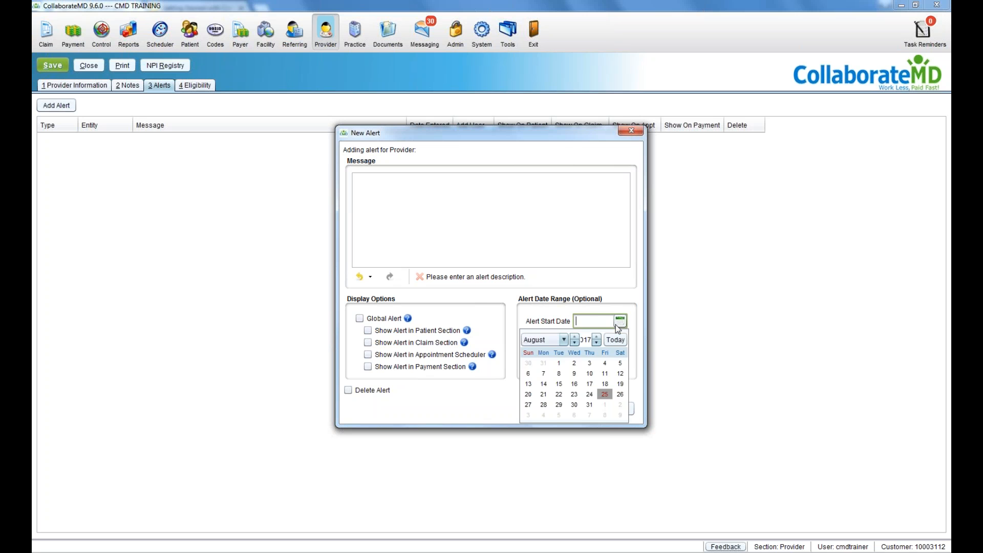
click(605, 394)
click(620, 338)
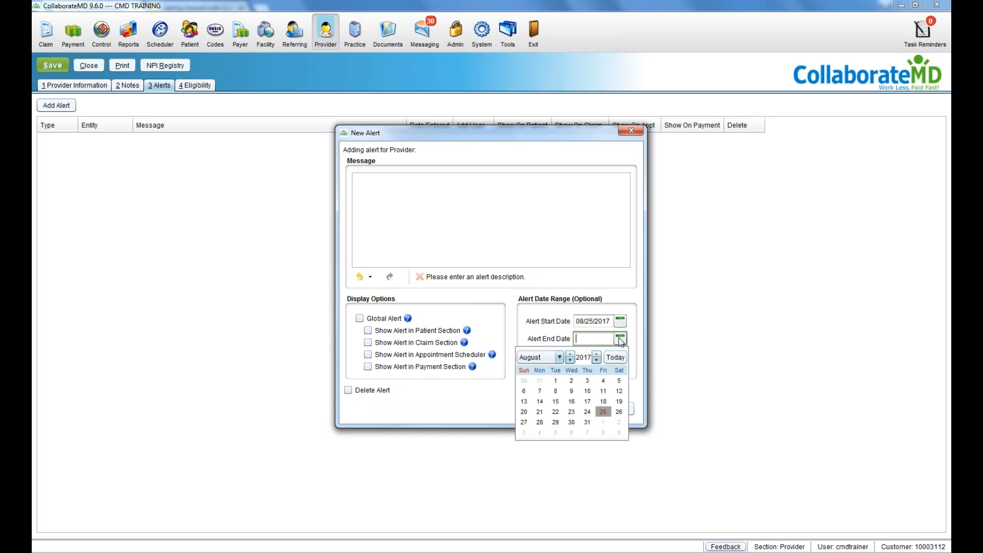
click(602, 422)
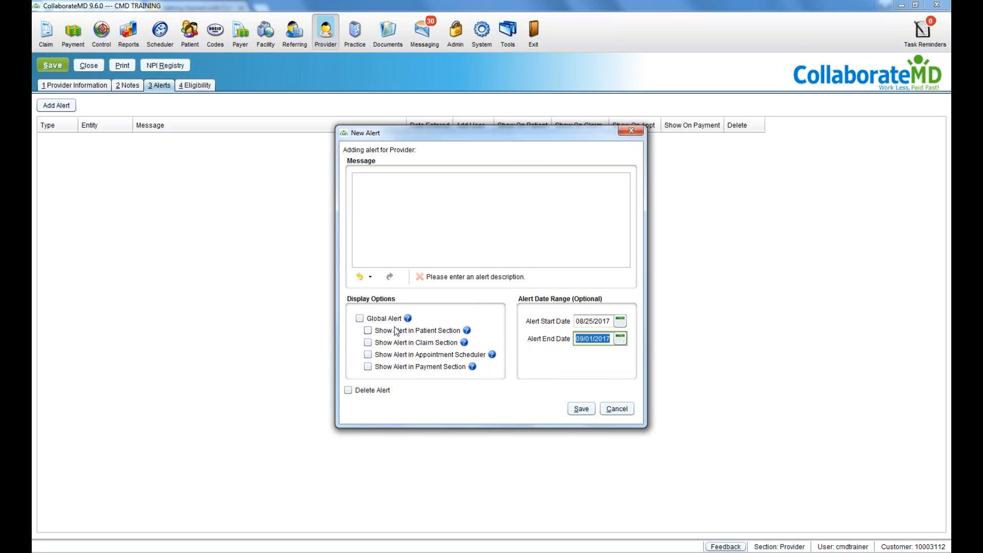
Step: Show the alert in the Patient Section and the Appointment Scheduler
click(367, 331)
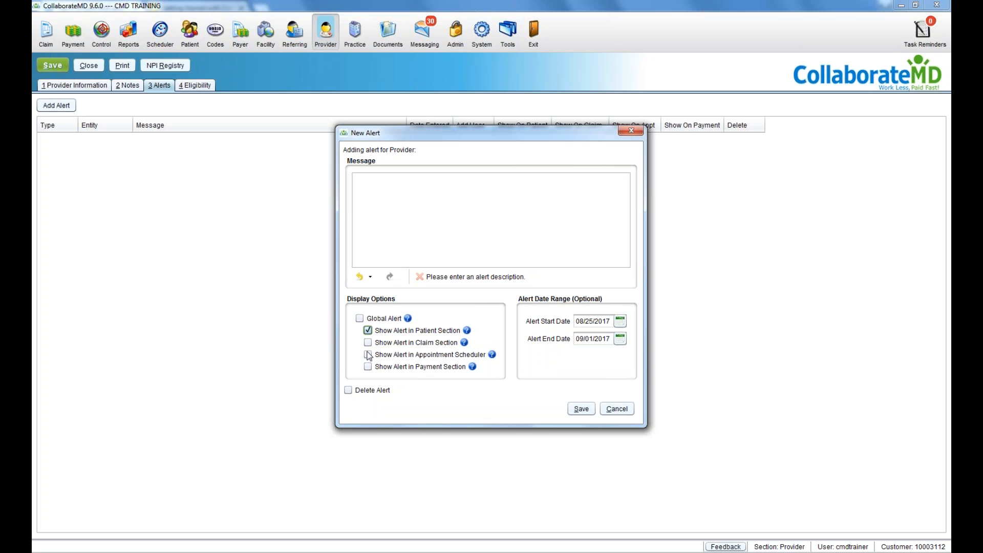
click(368, 354)
mouse_move(409, 321)
Step: Make the alert global, toggling Delete Alert on and back off
click(360, 318)
click(372, 391)
click(379, 391)
Step: Enter a short alert message, save the alert, and tick Delete on its row
click(502, 233)
text(gg)
click(581, 408)
click(745, 140)
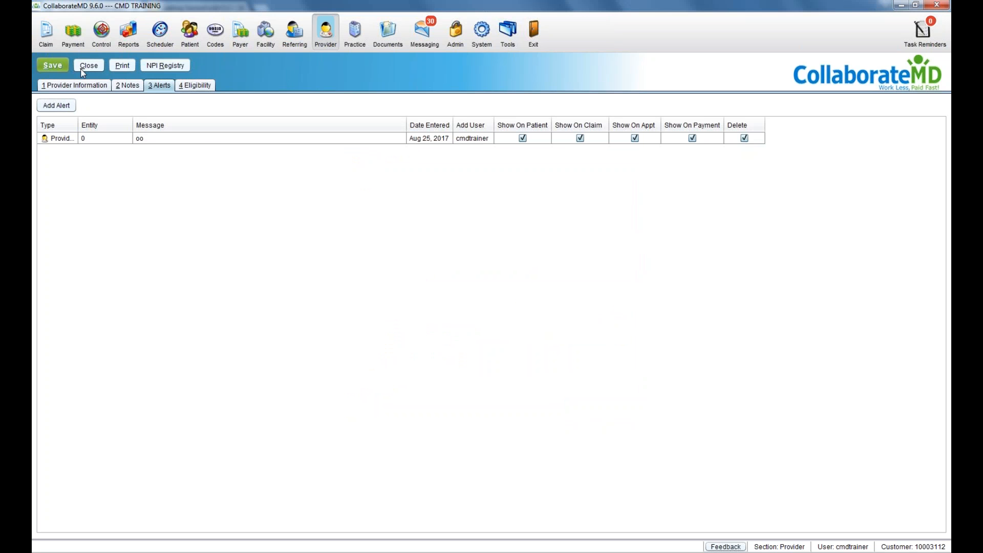
Step: Return to Provider Information and close the new provider without saving
click(61, 86)
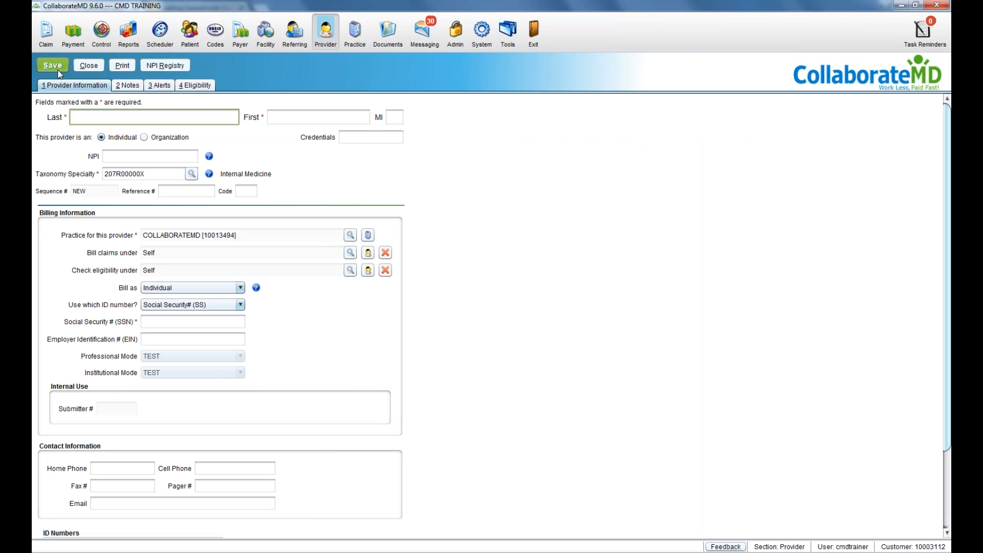
click(82, 69)
click(507, 301)
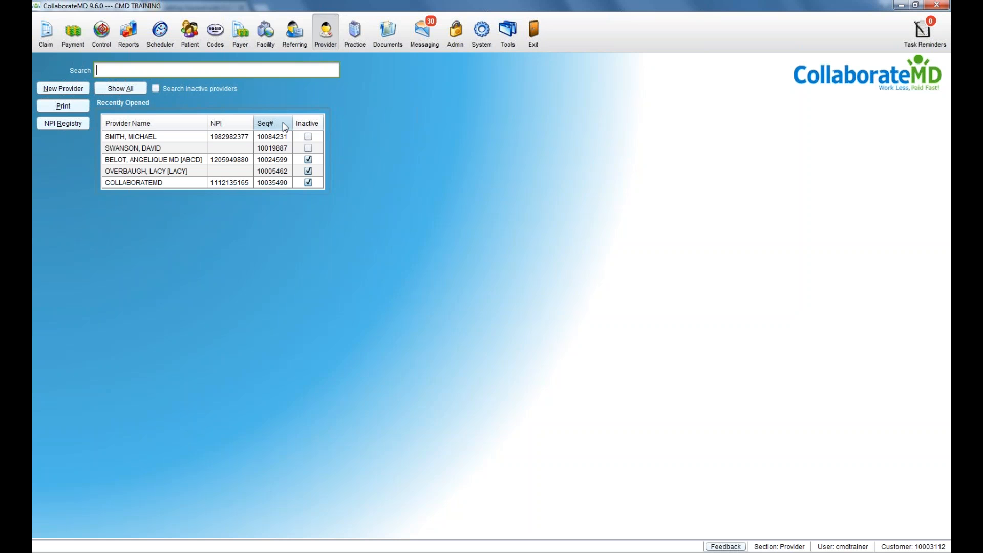
Step: Open a recent provider, copy its Sequence #, close it, and switch to Referring
double_click(282, 136)
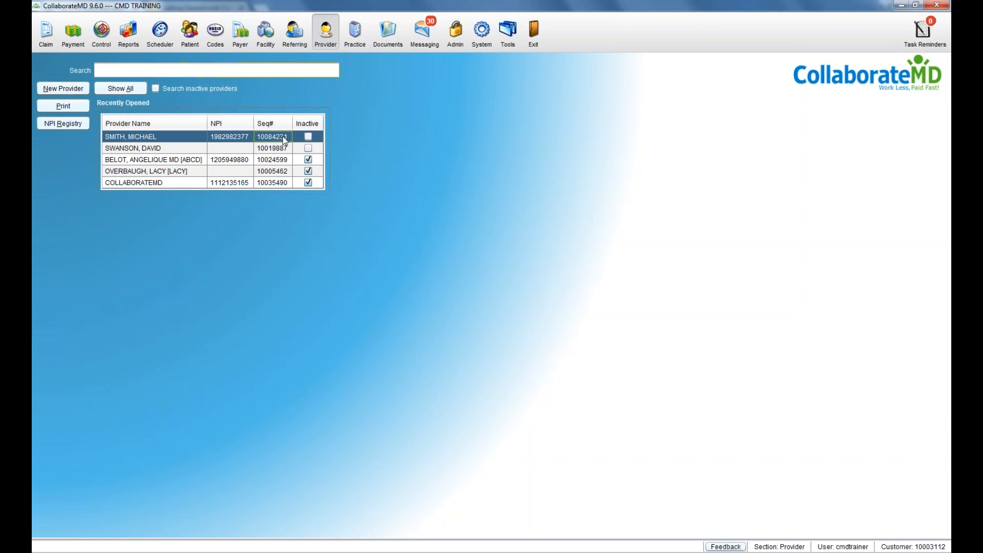
click(121, 174)
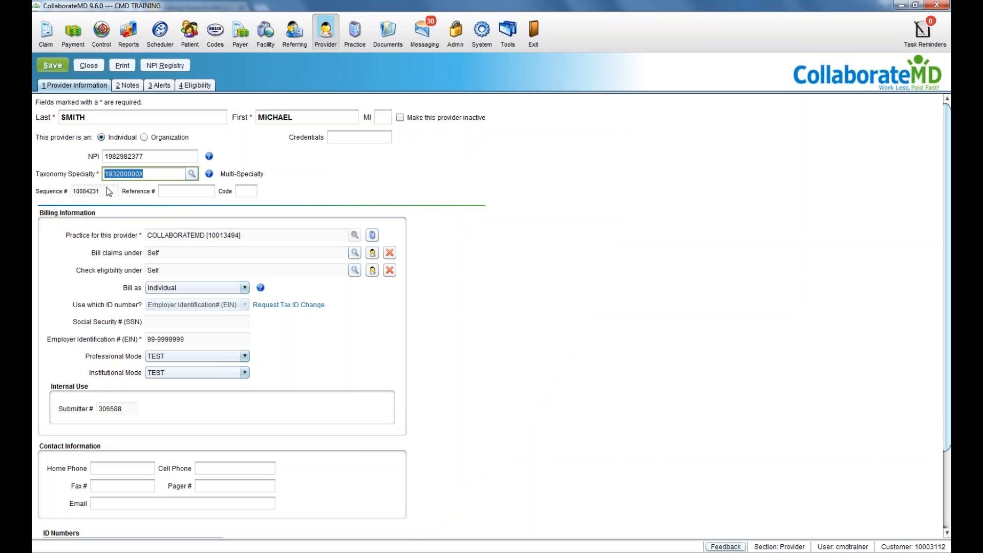
right_click(106, 193)
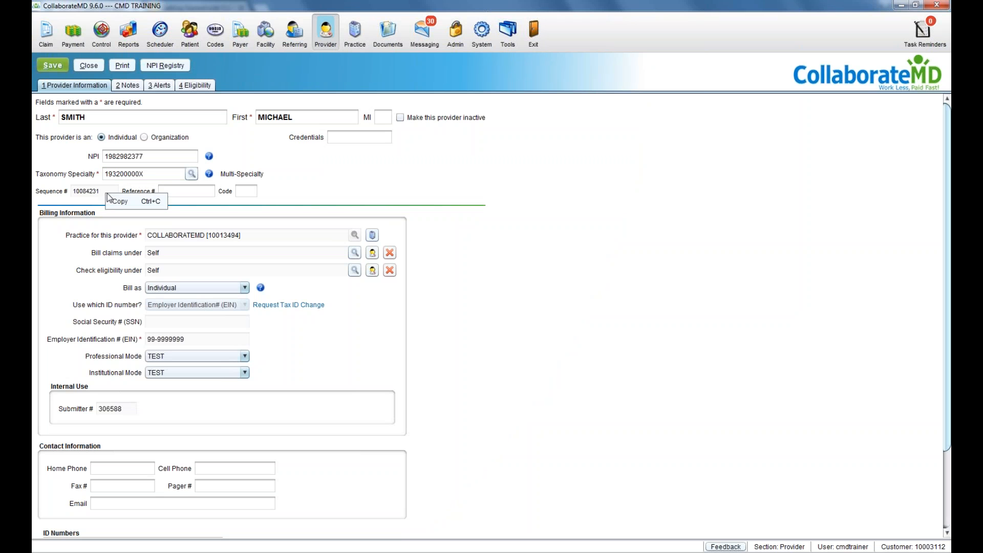
click(116, 202)
click(95, 65)
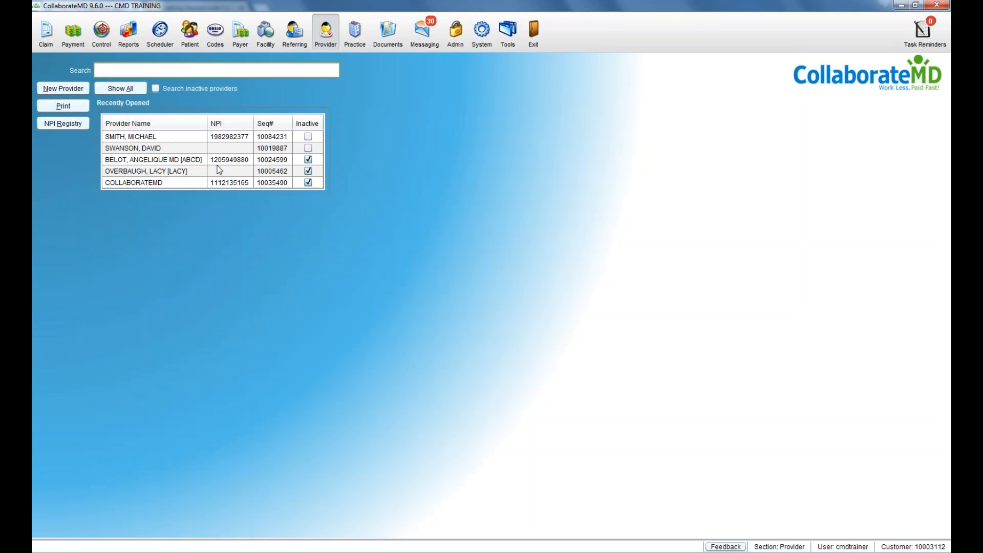
click(290, 35)
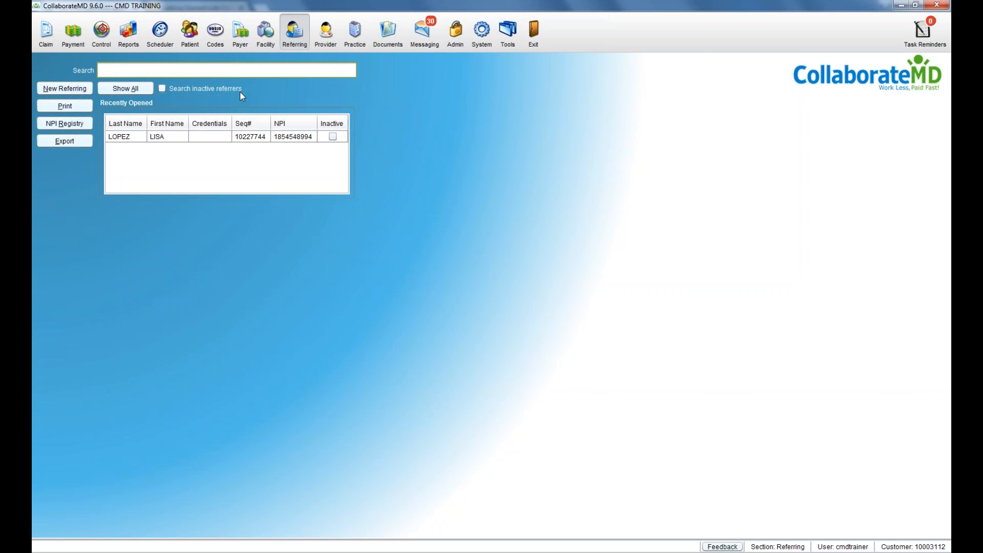
Step: Check the State field on a blank new referring provider form, close it unsaved, and open the Facility list
click(72, 91)
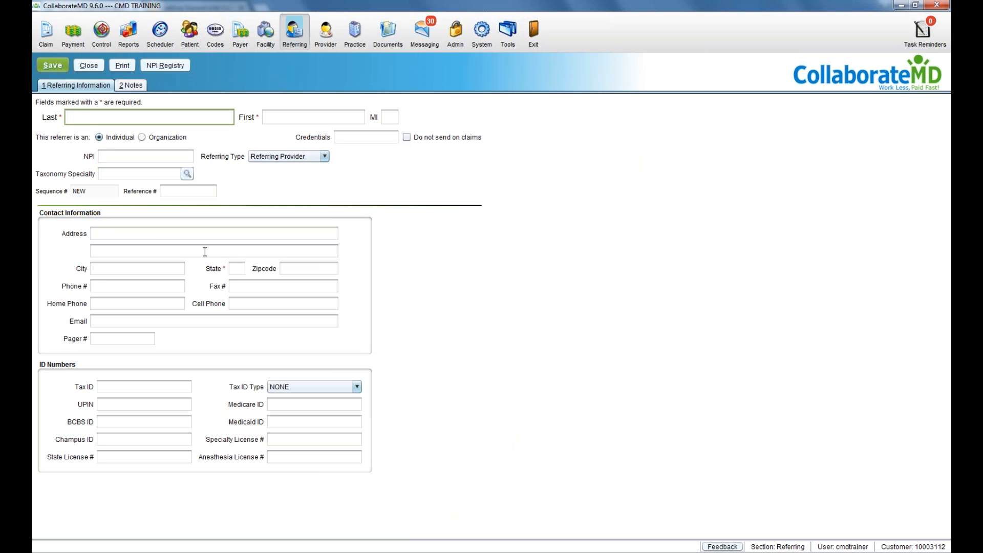
click(236, 269)
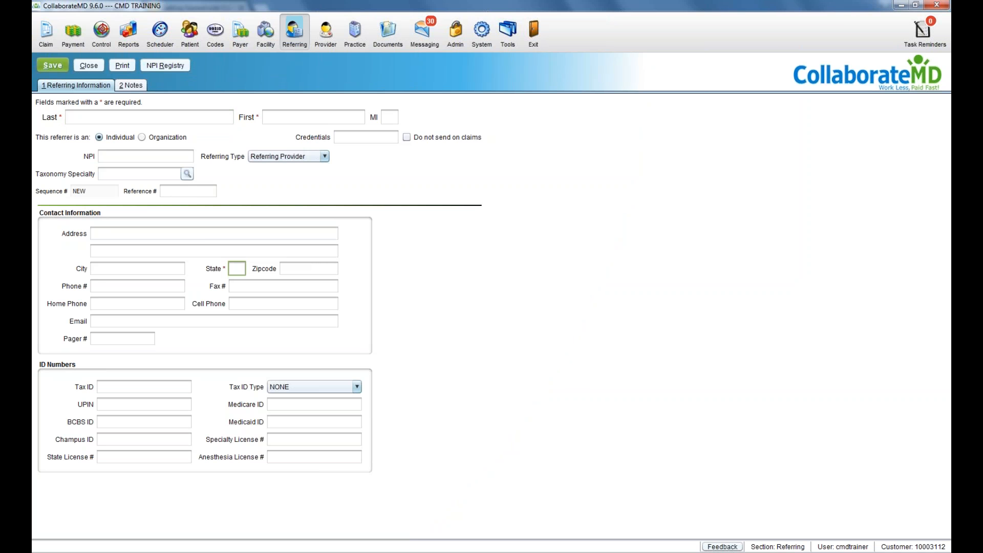
click(88, 65)
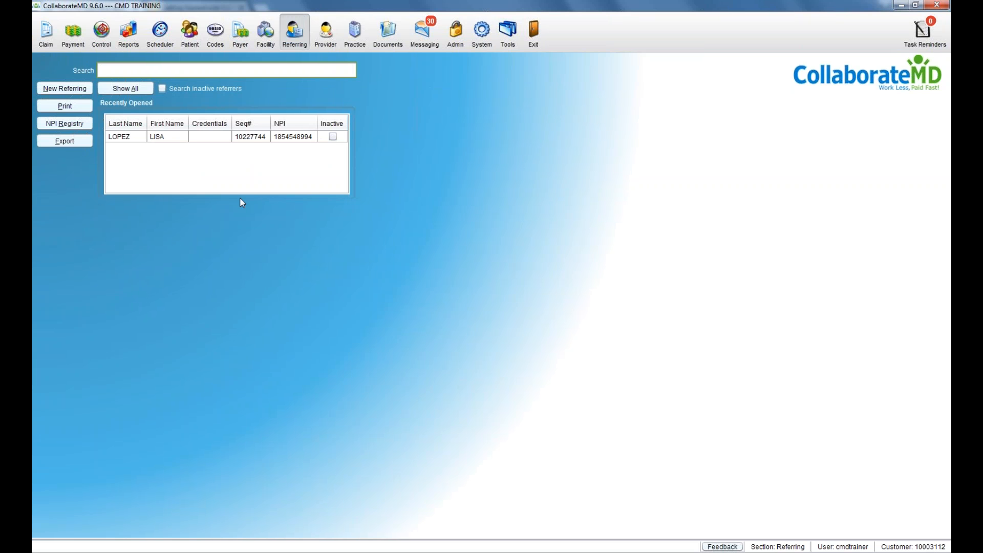
click(257, 46)
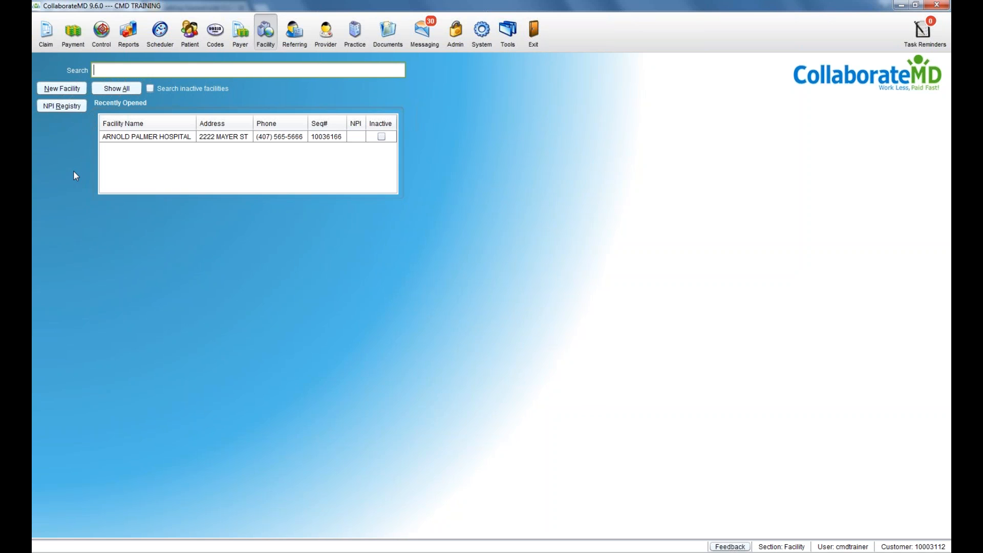
click(62, 89)
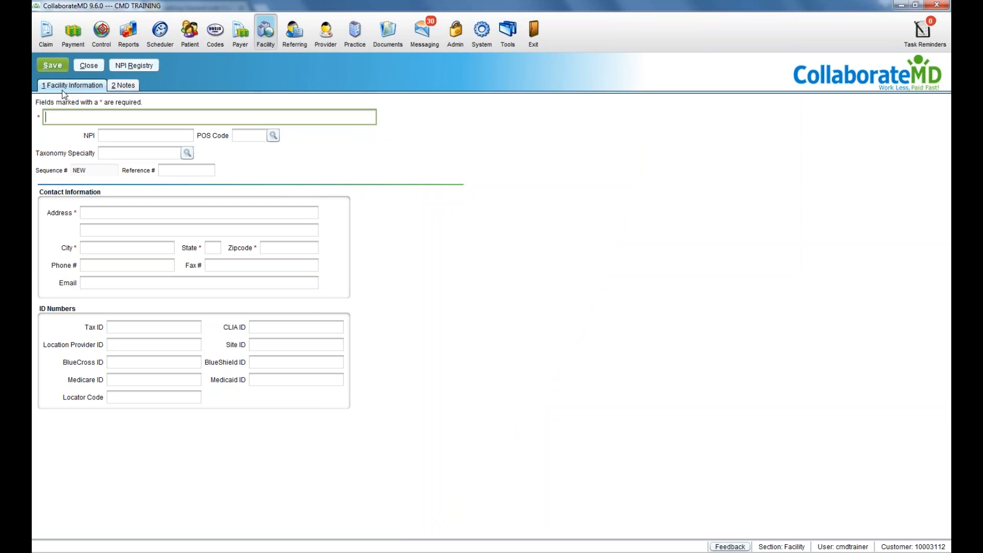
click(82, 212)
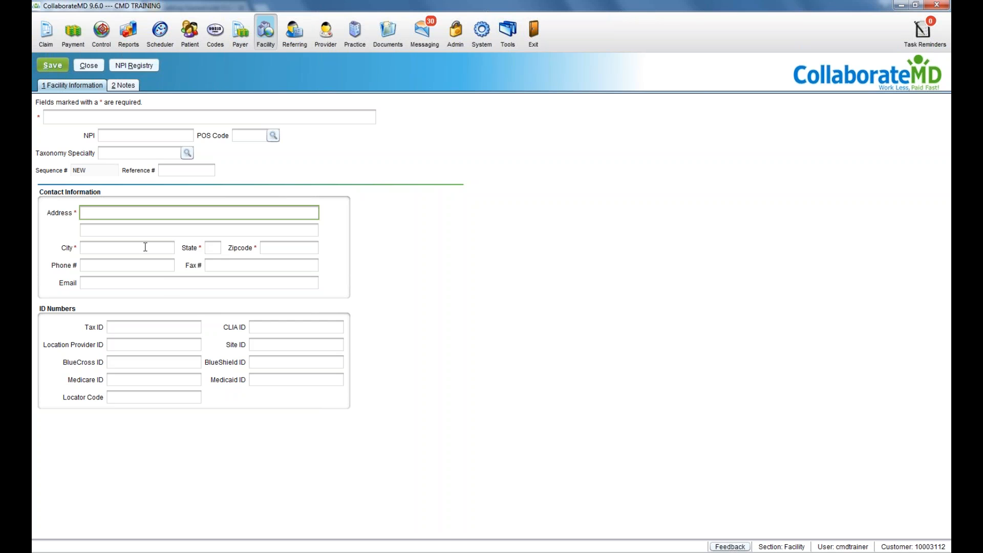
click(256, 329)
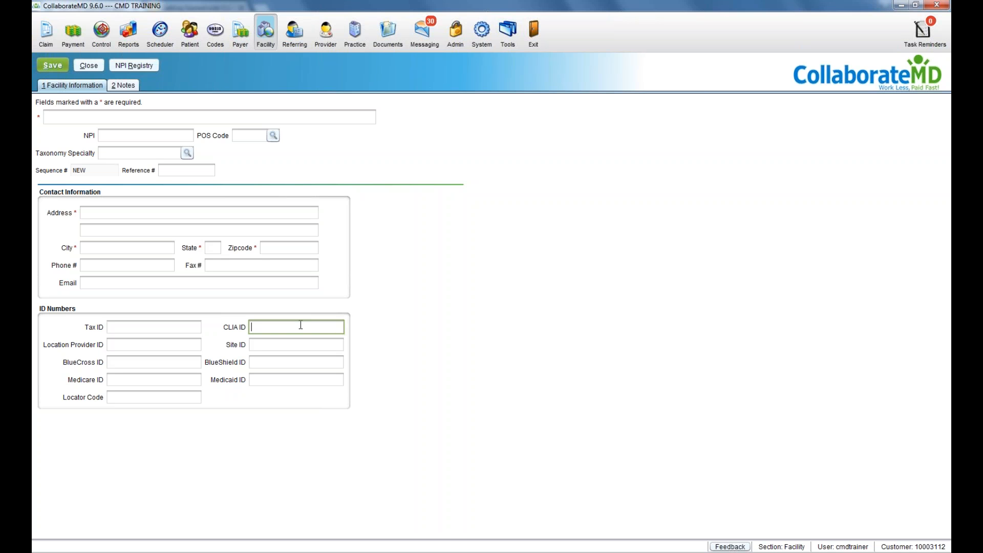
click(75, 66)
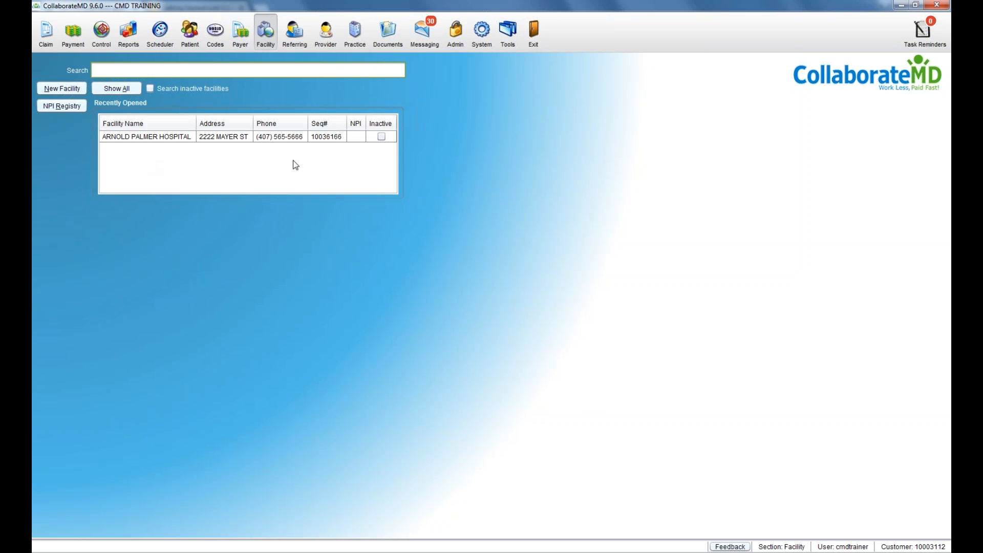
double_click(330, 137)
right_click(115, 174)
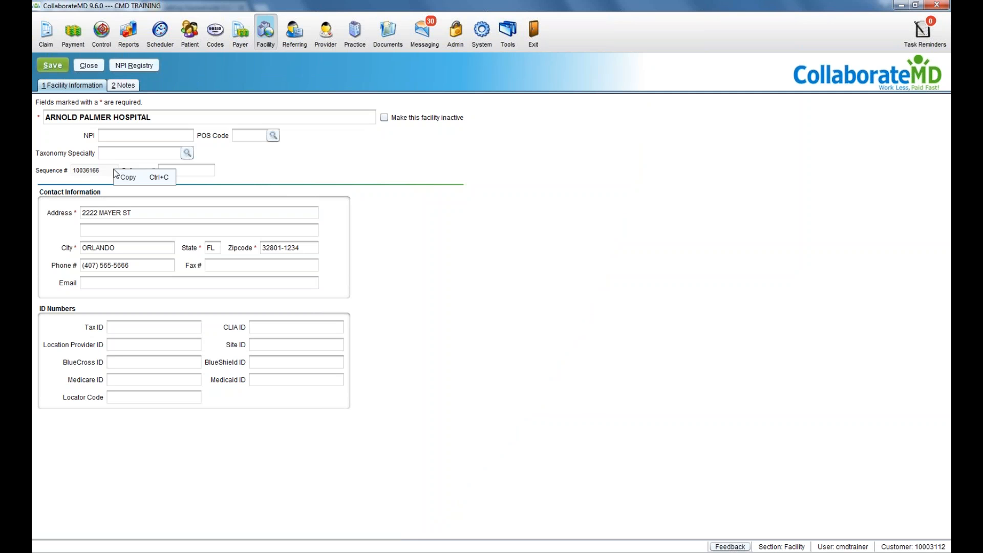
click(109, 168)
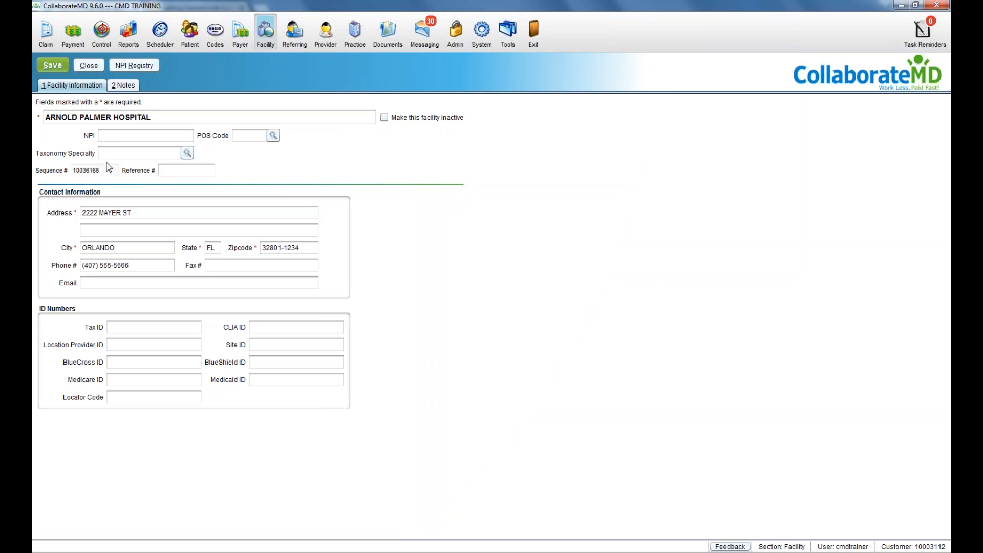
click(88, 66)
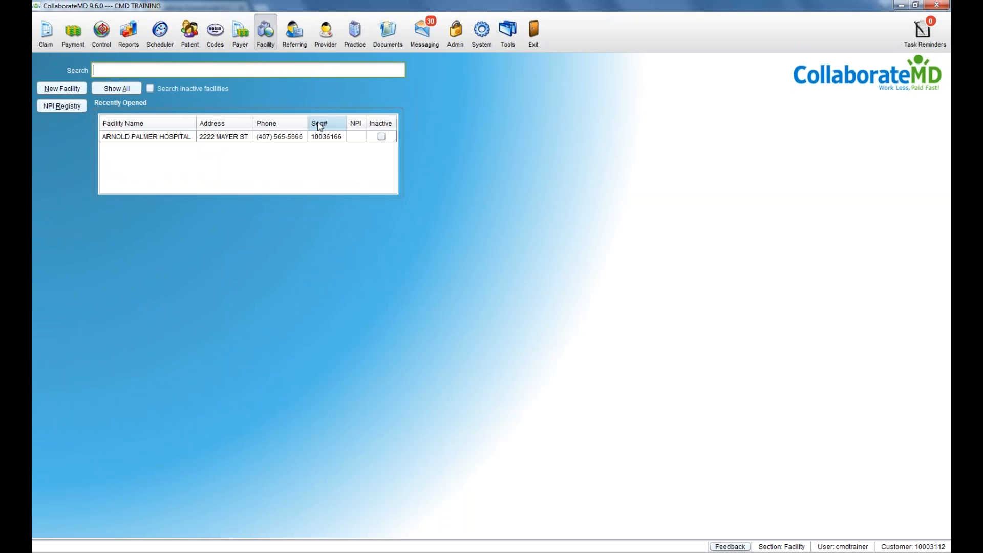
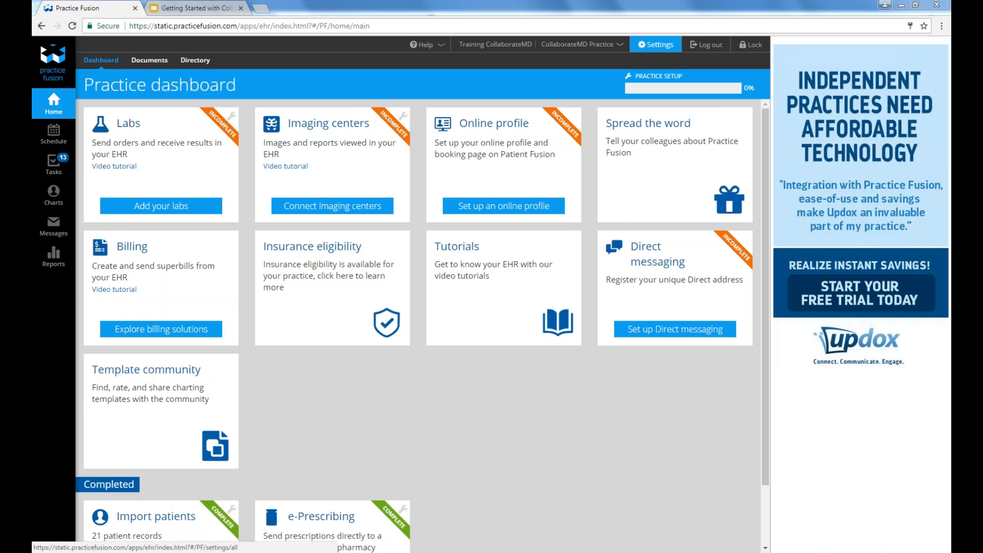
Step: Under Settings > Billing account setup, select CollaborateMD as the billing solution
click(653, 45)
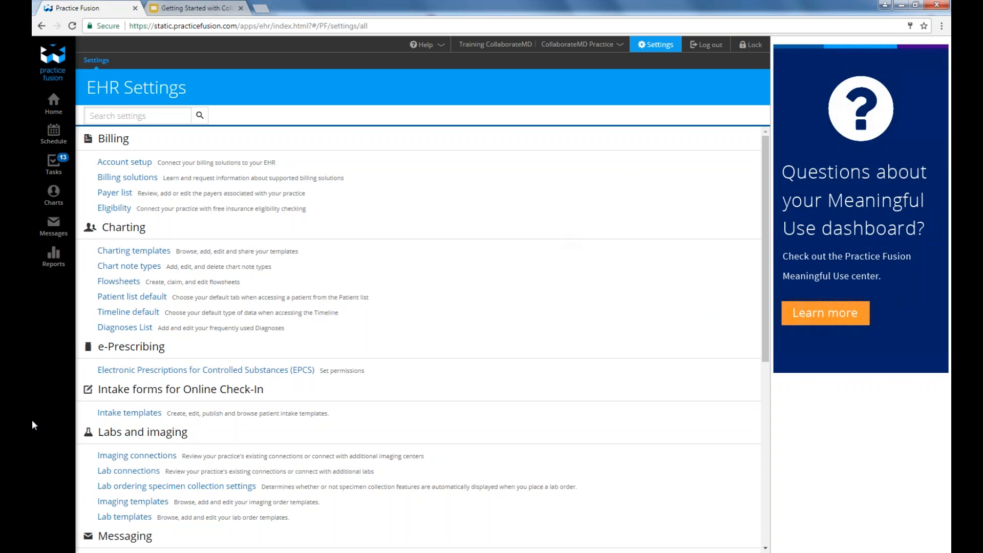
click(107, 162)
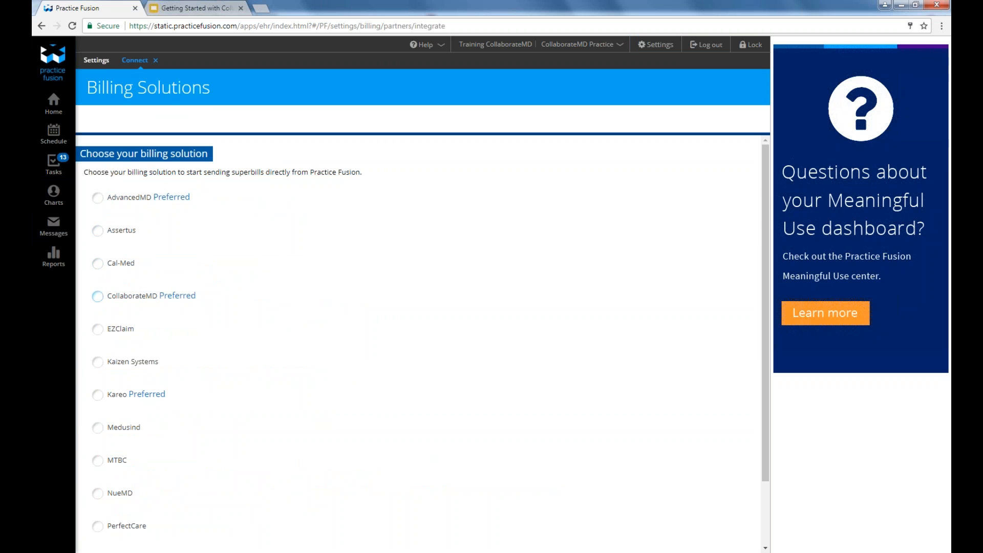
click(146, 303)
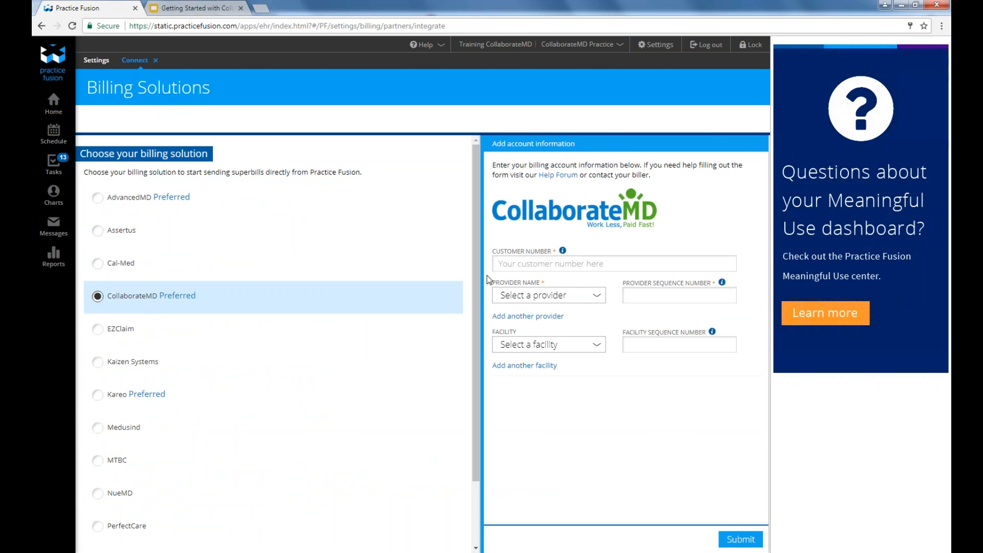
Step: Enter the CollaborateMD customer number and link the first provider with its sequence number
click(496, 266)
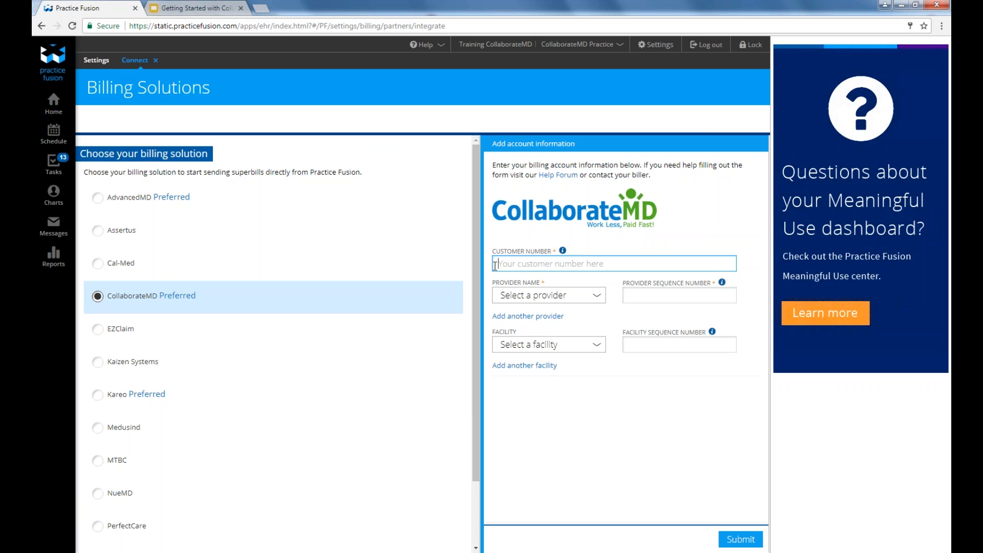
text(1111111111)
click(537, 302)
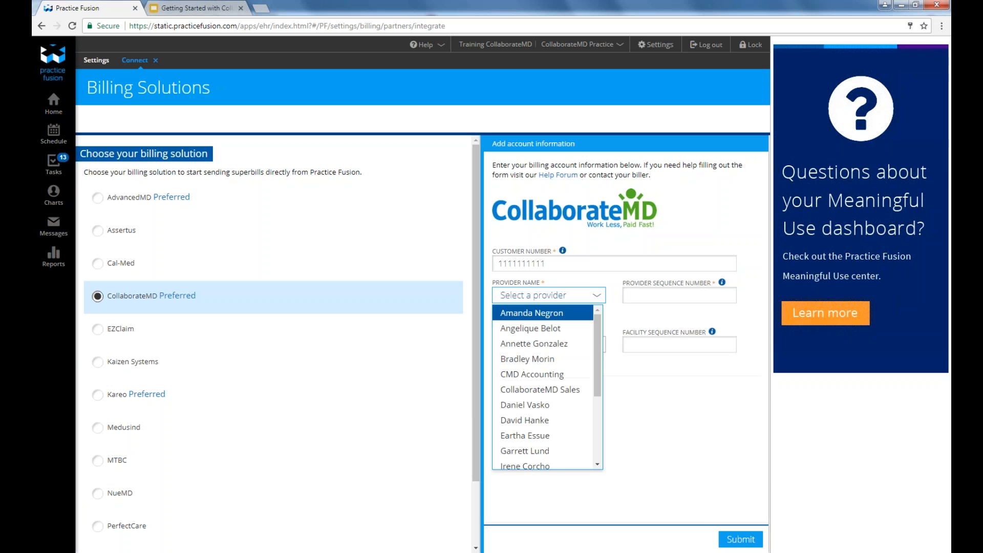
click(535, 310)
click(660, 296)
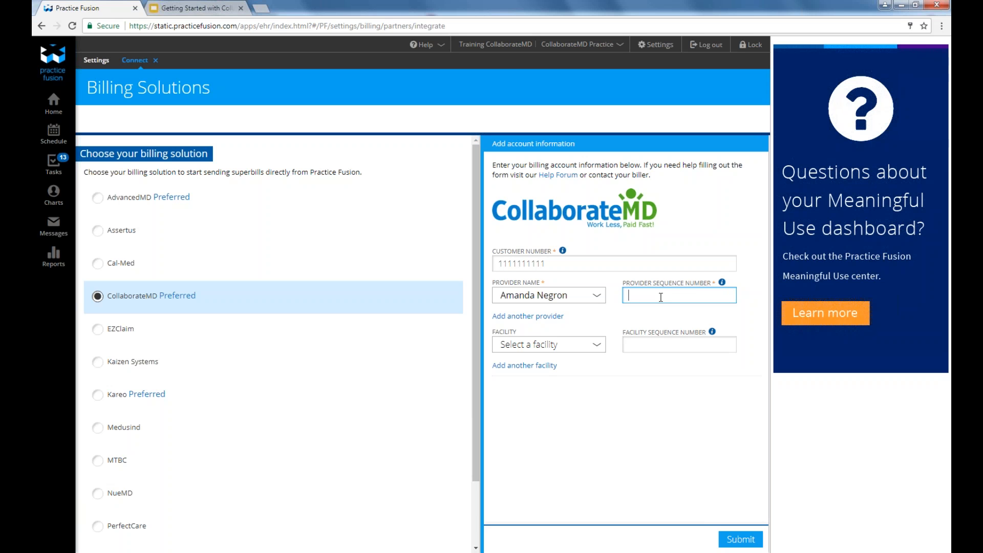
text(44444444444)
Step: Add a second provider row, choose the provider, and enter its sequence number
click(551, 318)
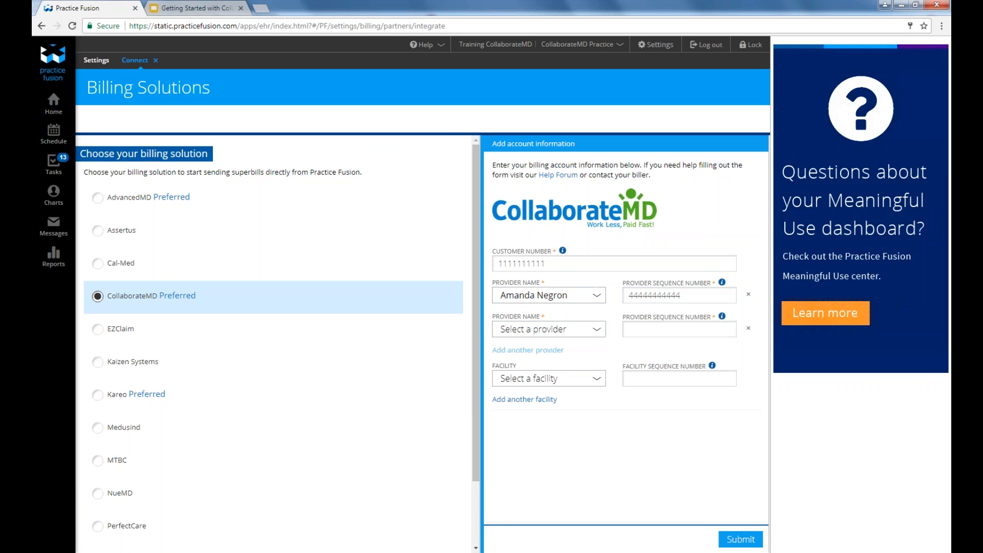
click(544, 332)
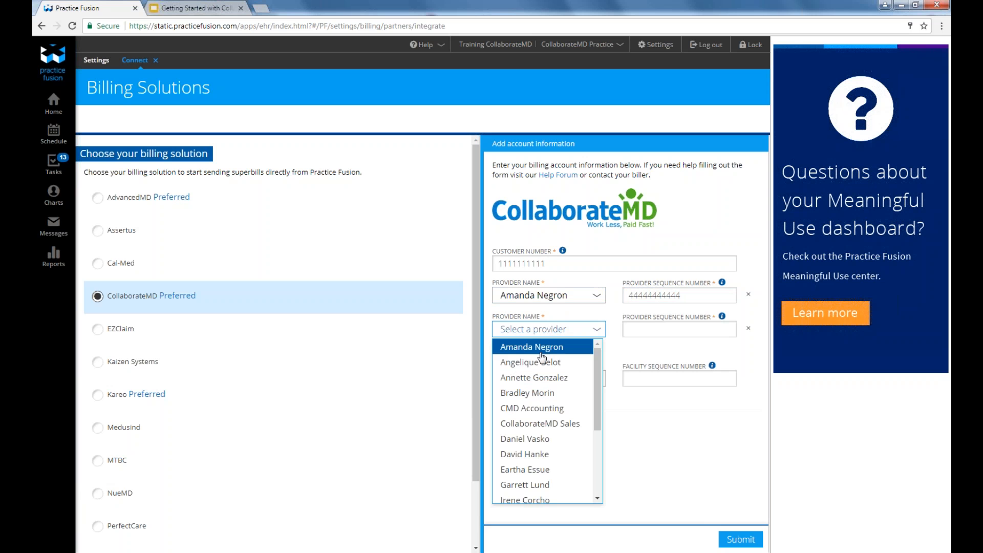
click(535, 377)
click(642, 329)
text(333333333333)
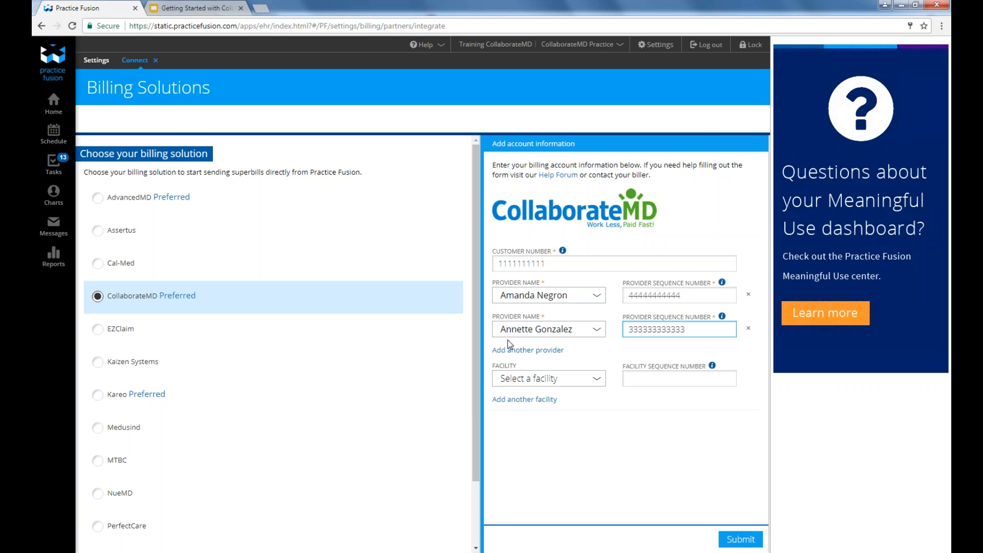
Step: Add facilities CMD West Orlando and CollaborateMD Practice, each with its facility sequence number
click(533, 379)
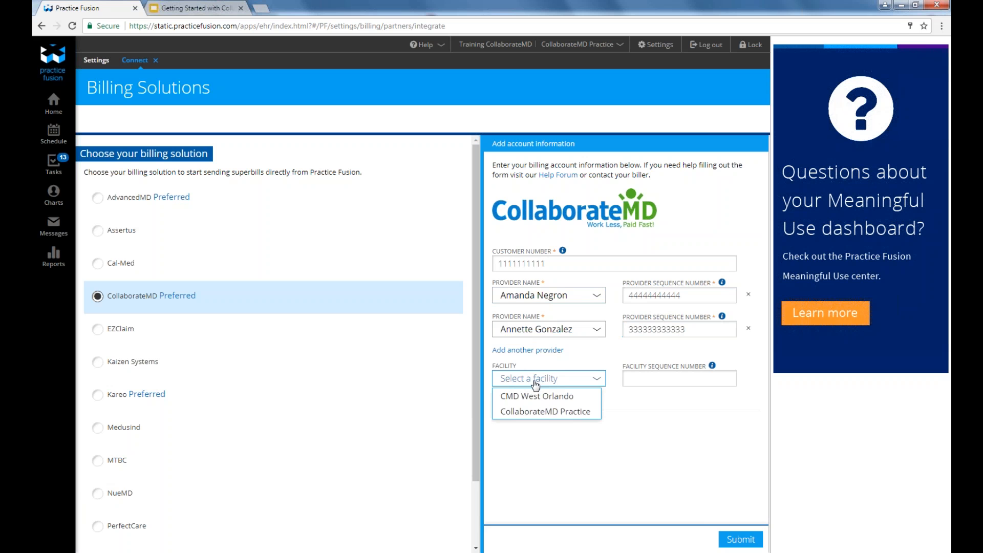
click(530, 396)
click(634, 381)
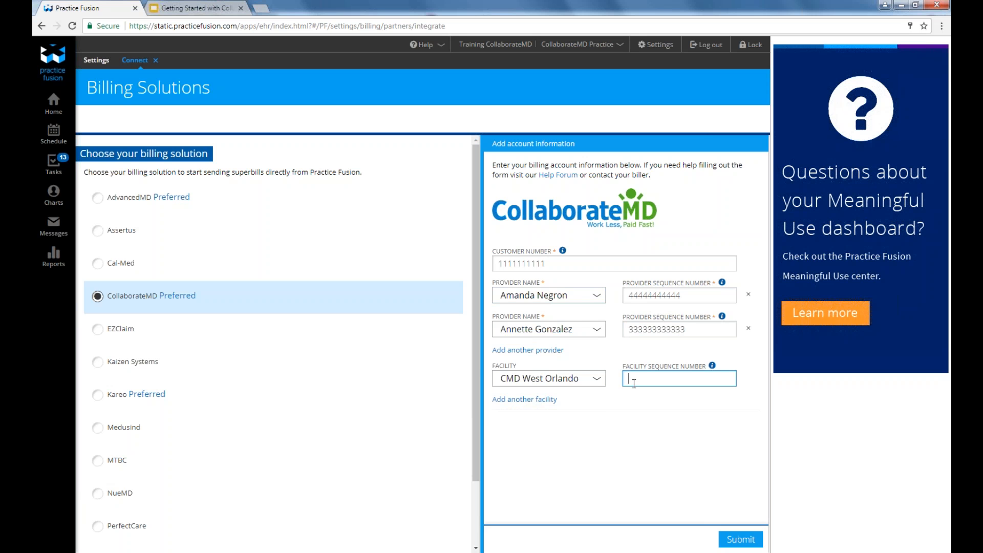
text(22222222222)
click(525, 403)
click(525, 412)
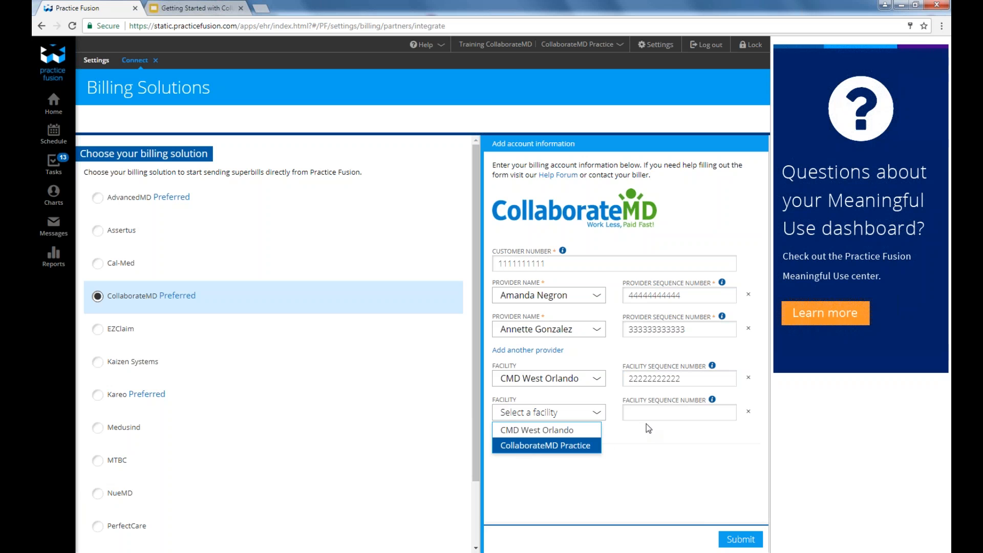
click(587, 446)
click(636, 409)
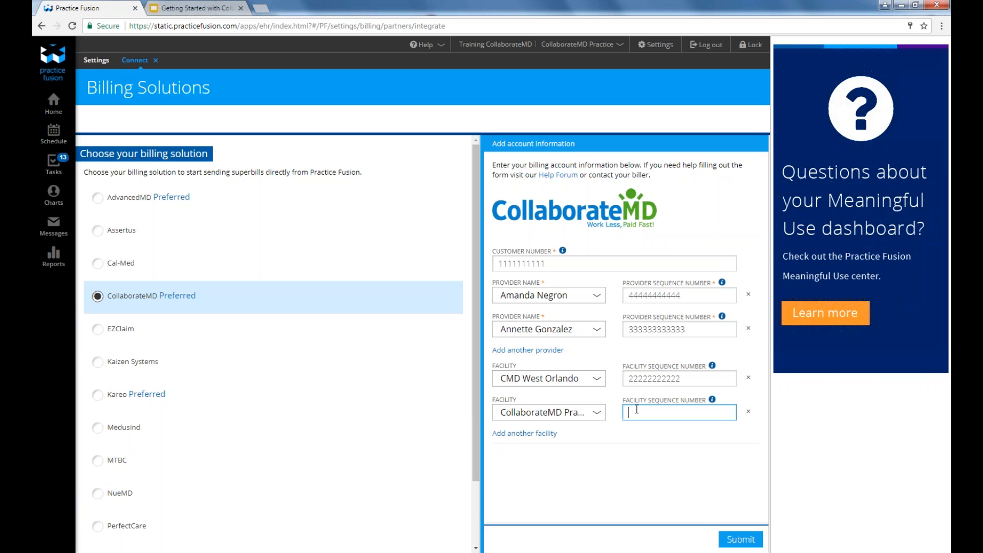
text(33333333333)
Step: Add another provider row, then switch to CollaborateMD's Payer screen
click(535, 350)
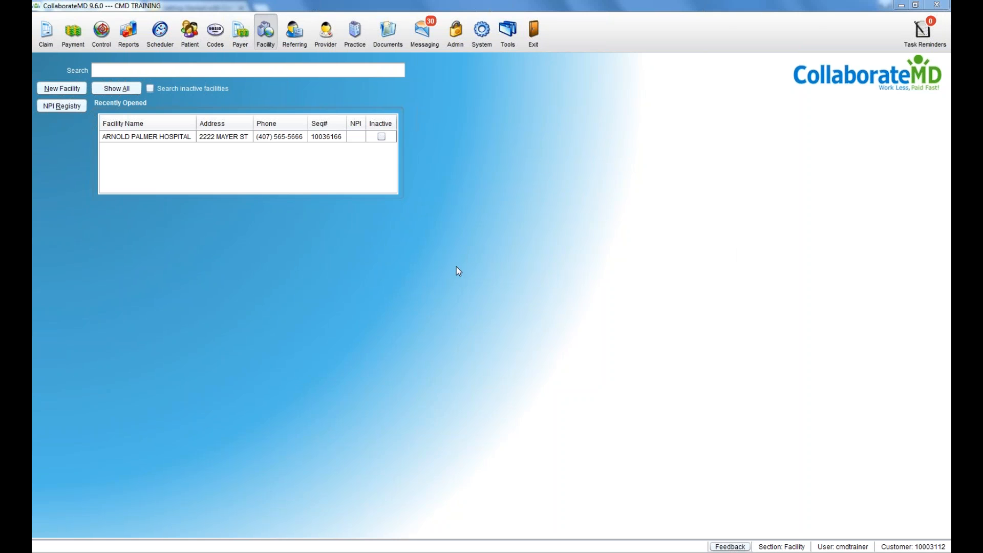
click(234, 46)
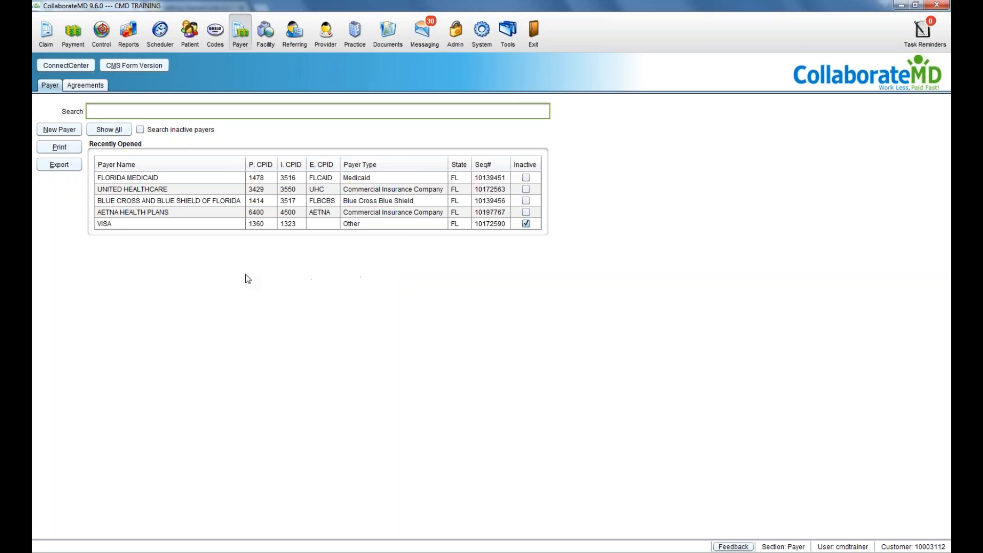
Step: Start a new payer and open the Master Payer Search, reviewing its search fields
click(80, 131)
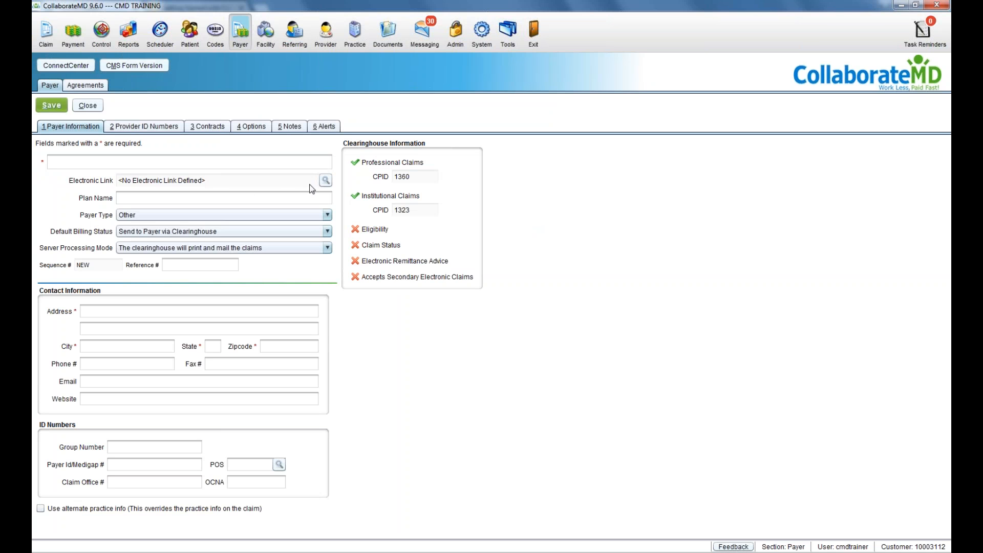
click(324, 184)
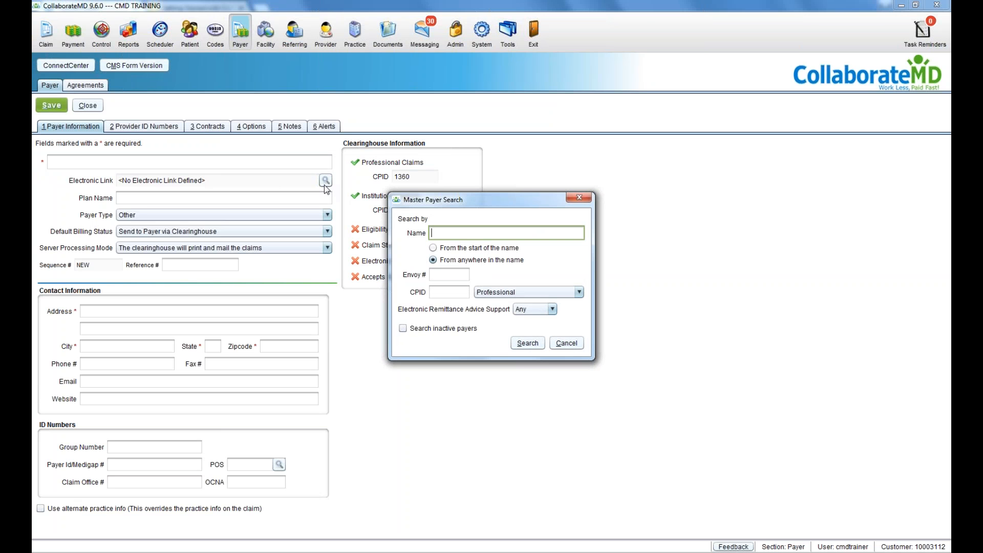
click(450, 276)
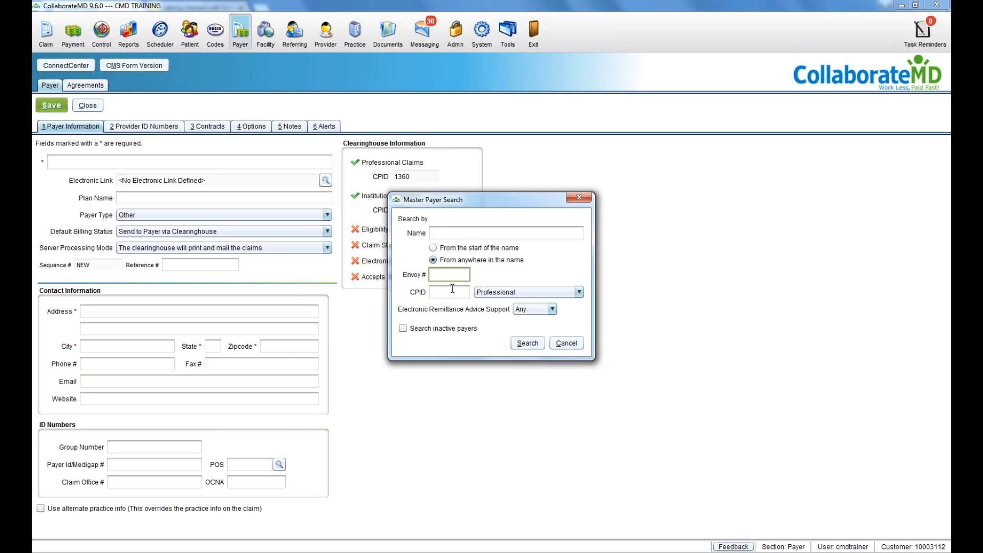
click(452, 296)
click(459, 237)
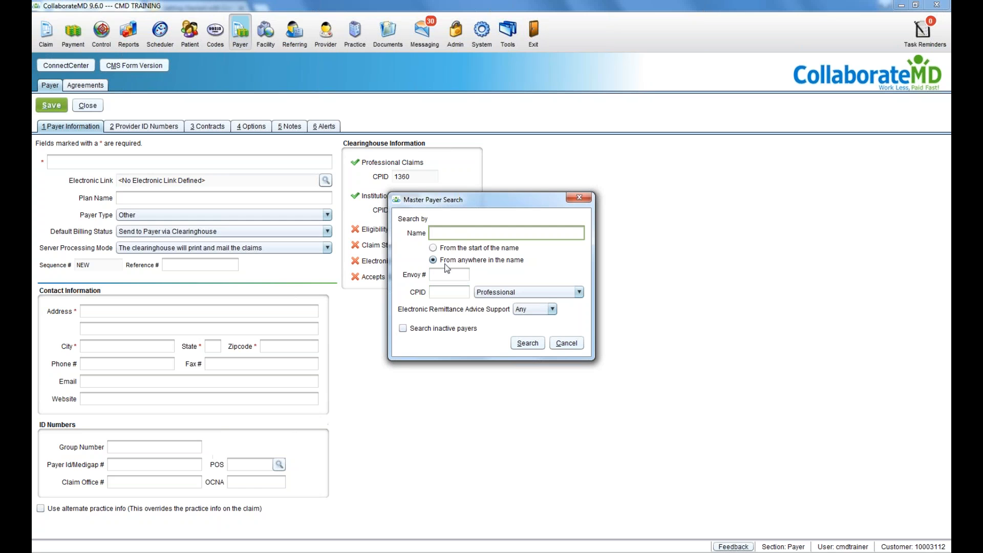
Step: Search the master payer list for FLORIDA and load FLORIDA MEDICARE into the form
text(FLORIDA)
click(466, 280)
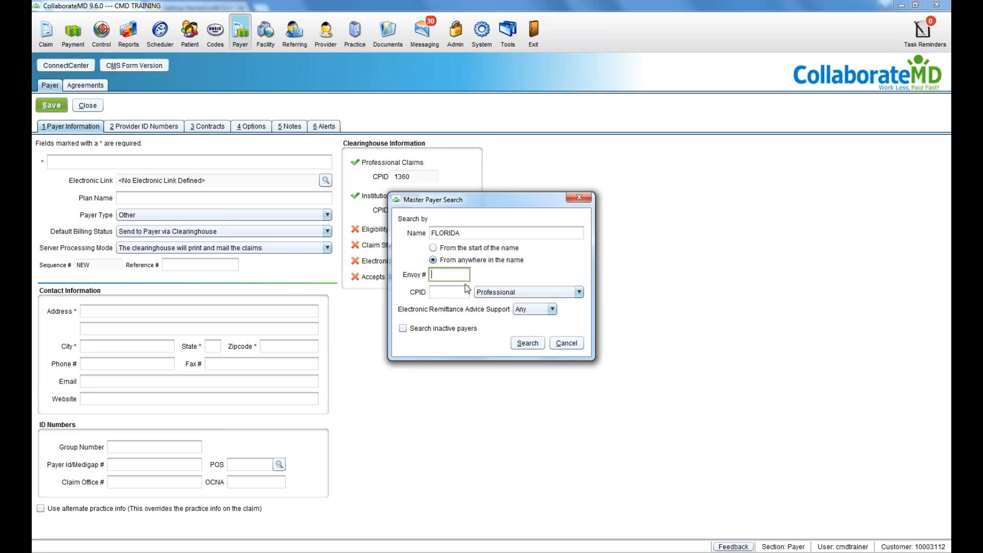
key(Tab)
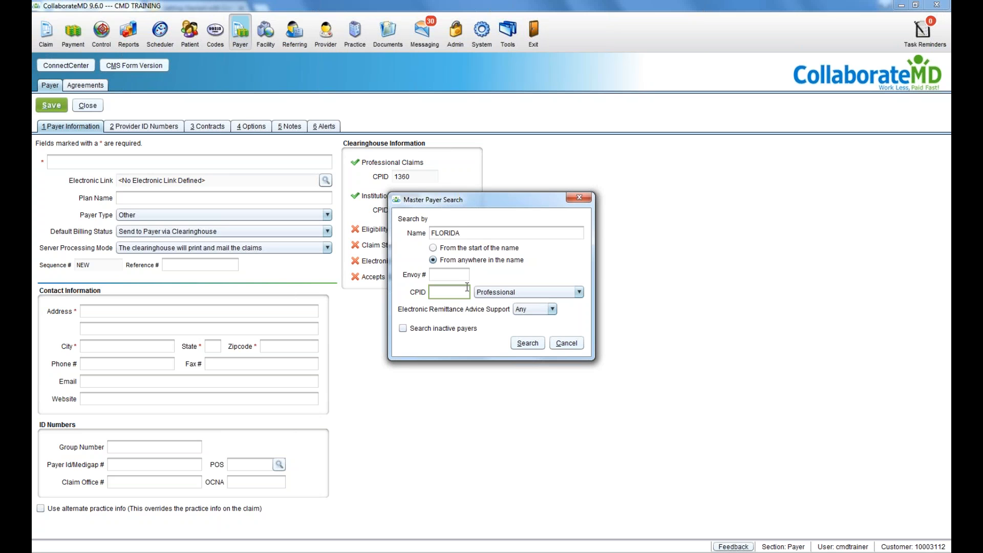
click(476, 233)
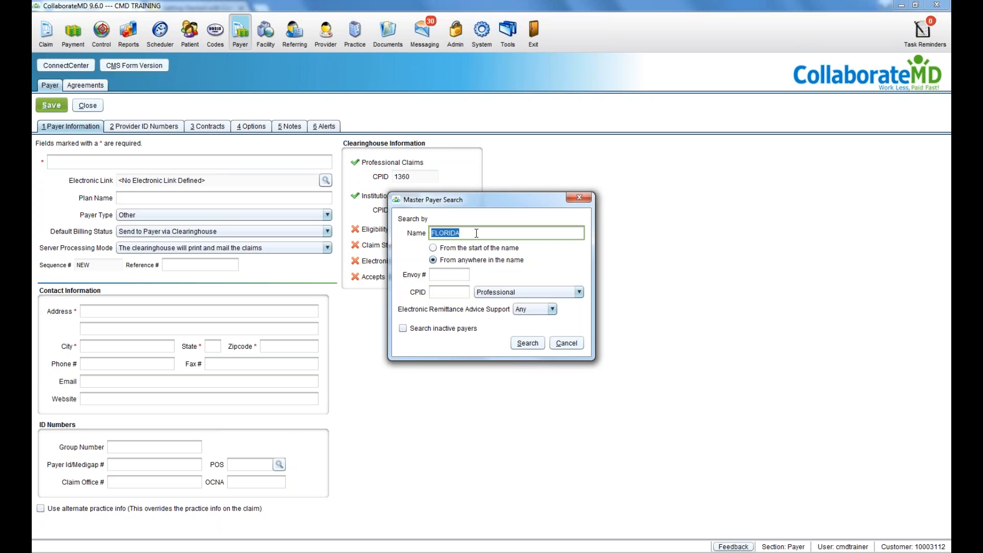
click(518, 344)
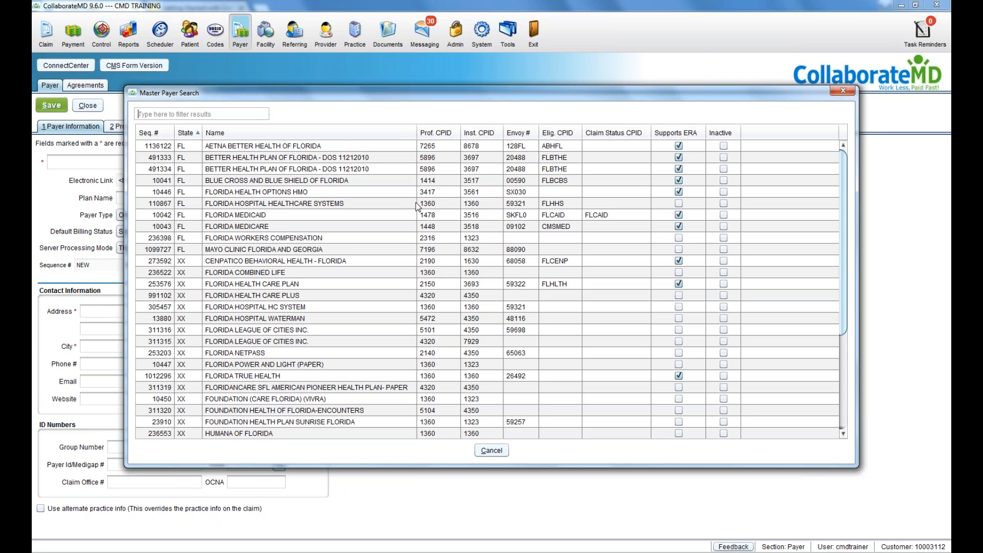
double_click(286, 227)
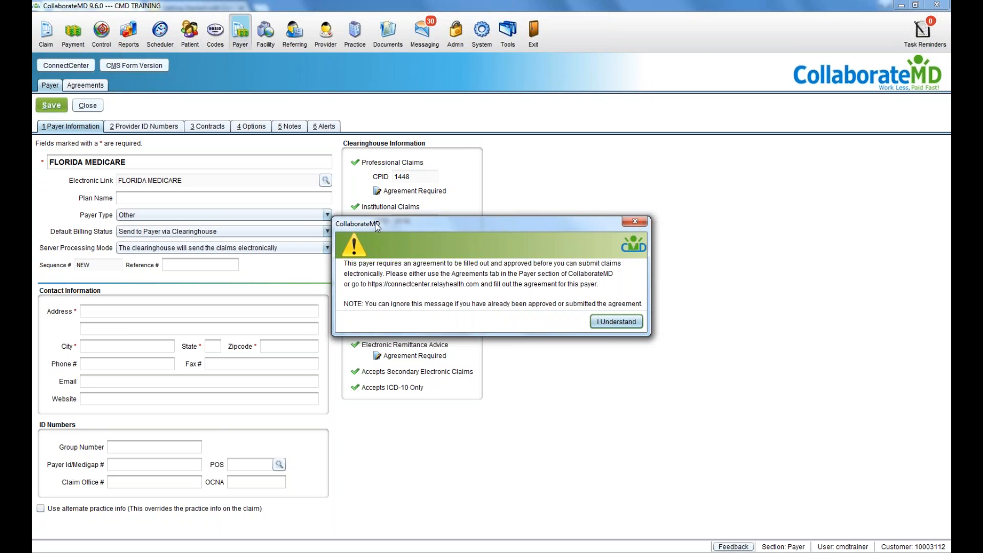
drag(375, 222, 373, 233)
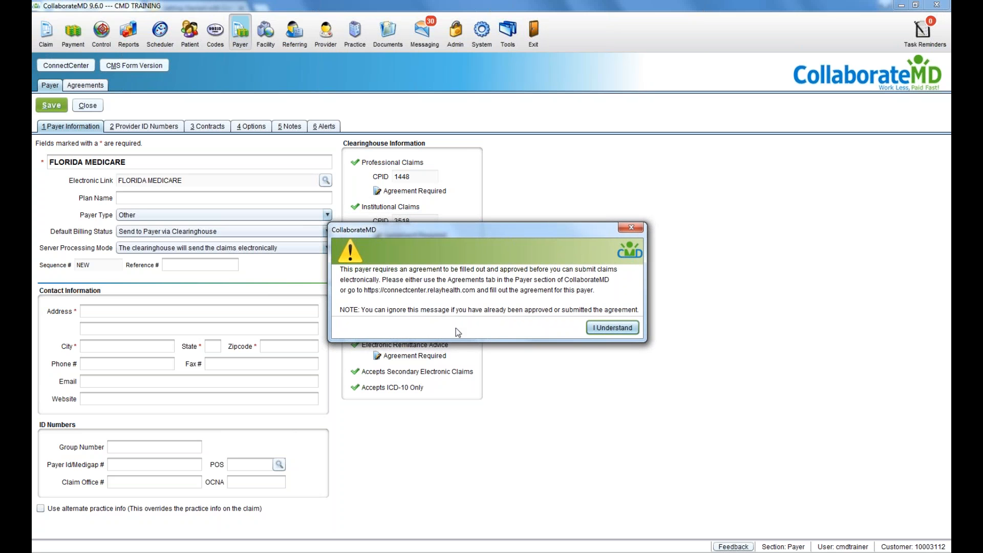
click(595, 332)
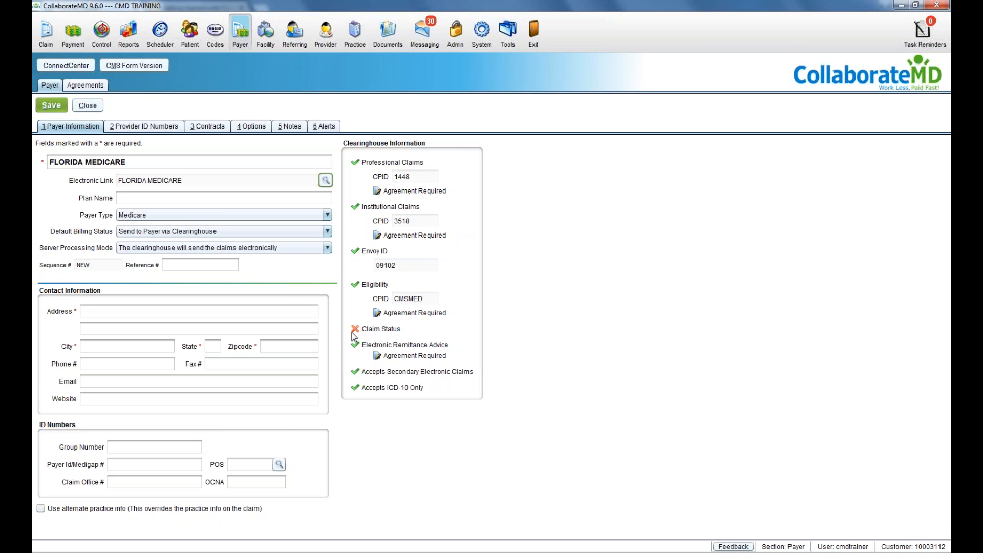
Step: Remove 'FLORIDA' from the payer name and add 'PART B' to make MEDICARE PART B
click(218, 168)
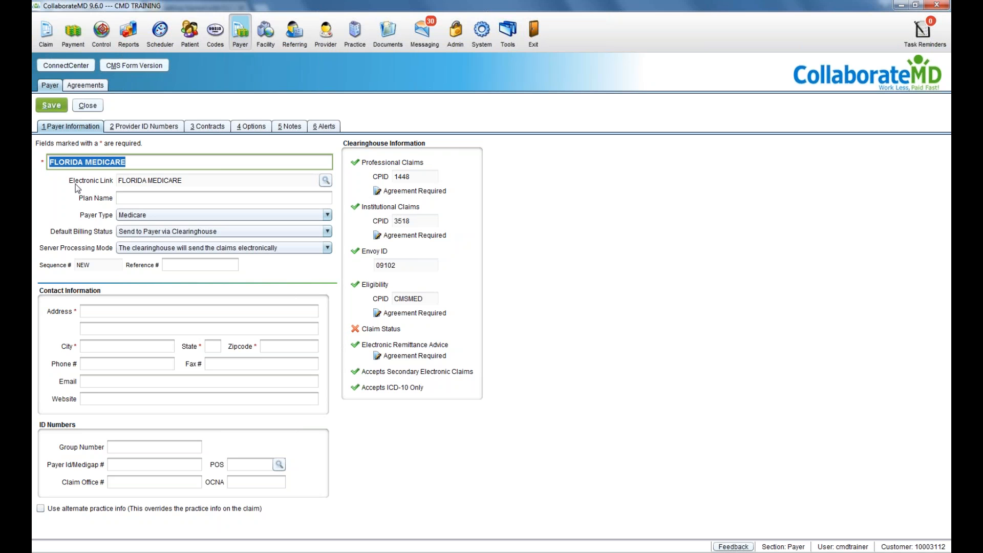
click(90, 164)
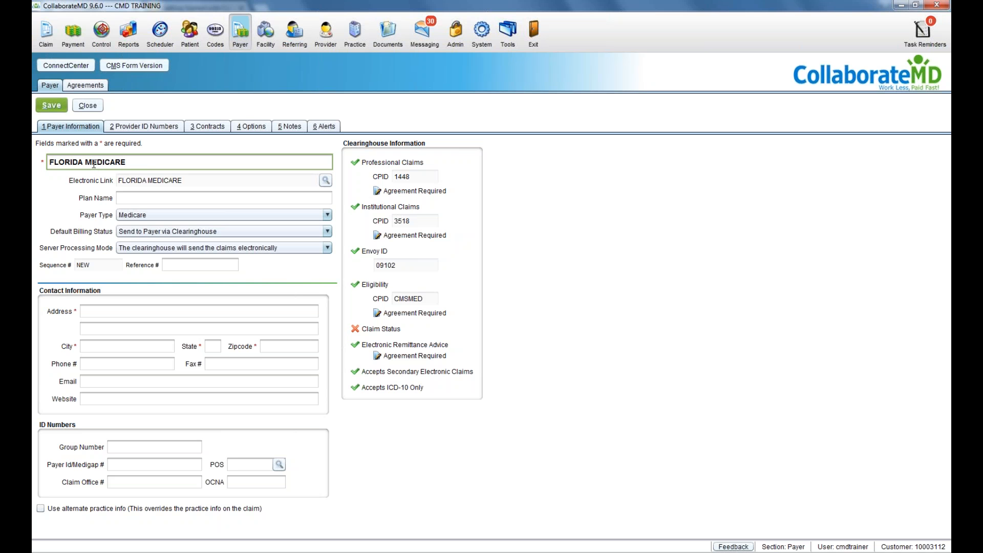
key(BackSpace)
key(BackSpace)
key(BackSpace)
key(BackSpace)
key(BackSpace)
key(BackSpace)
key(BackSpace)
key(BackSpace)
text(PART B)
click(120, 312)
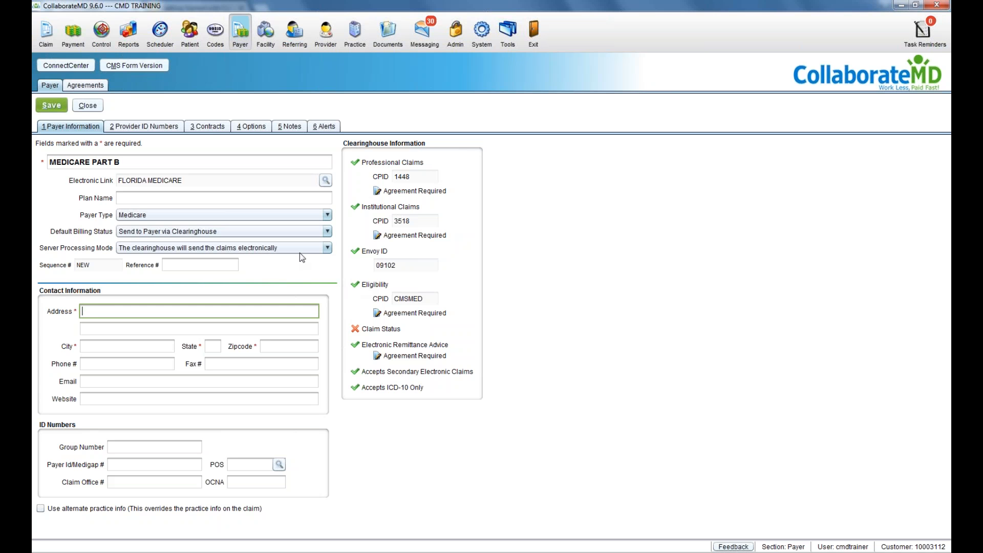
click(303, 231)
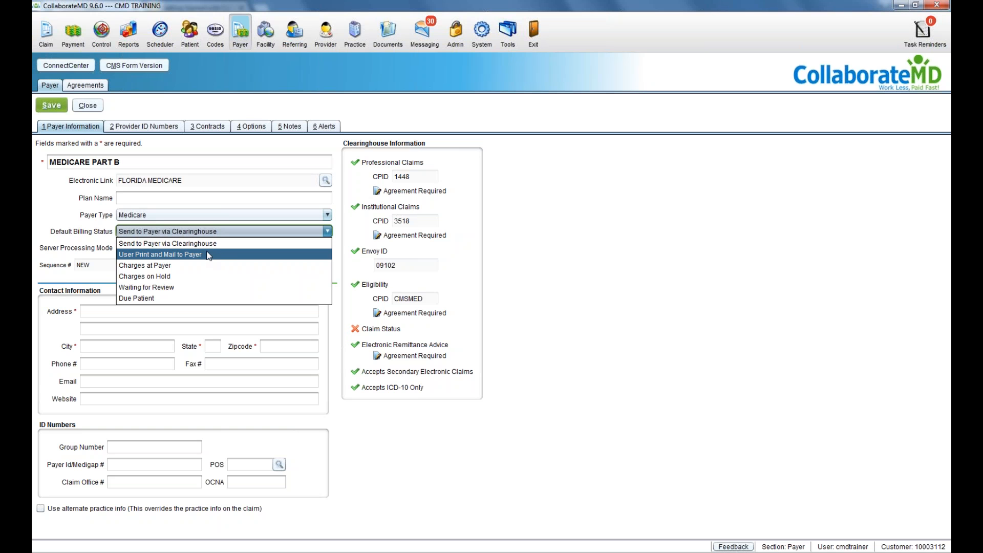
click(65, 234)
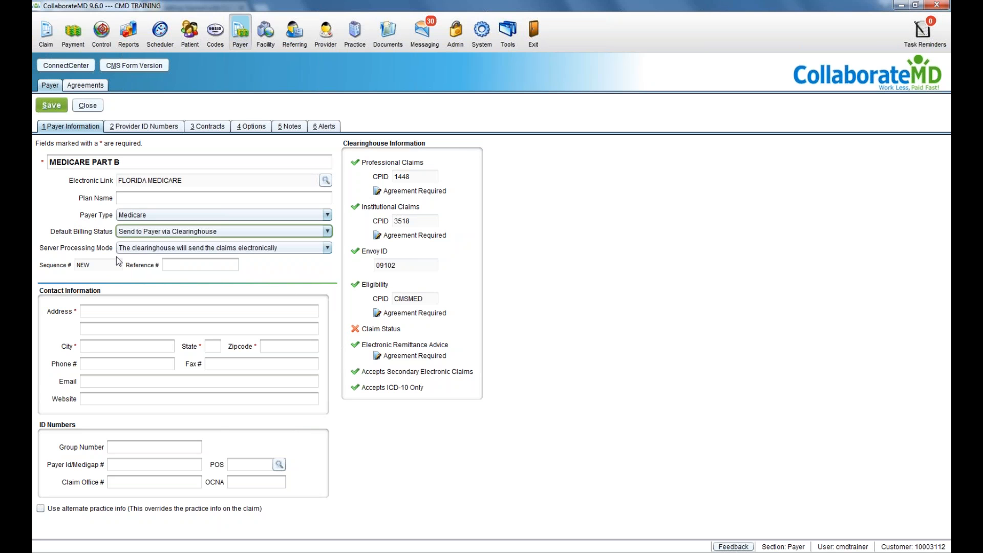
click(130, 252)
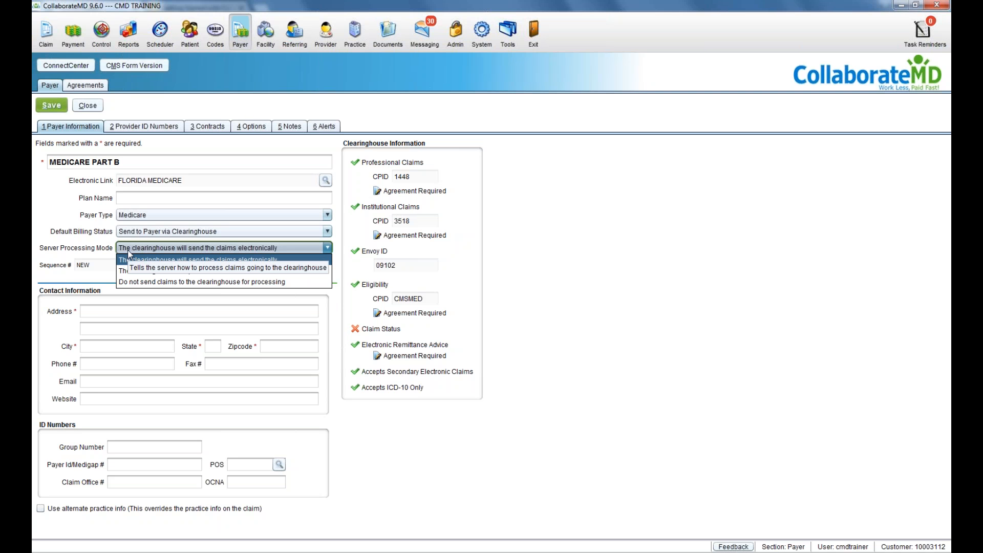
click(129, 256)
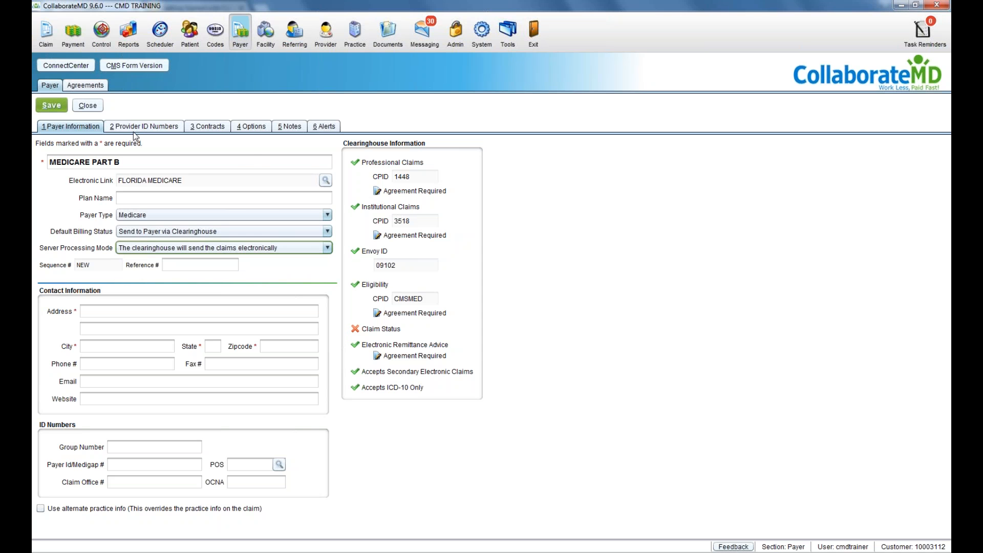
Step: On Provider ID Numbers, set Bill Mode to Group for both provider rows
click(133, 129)
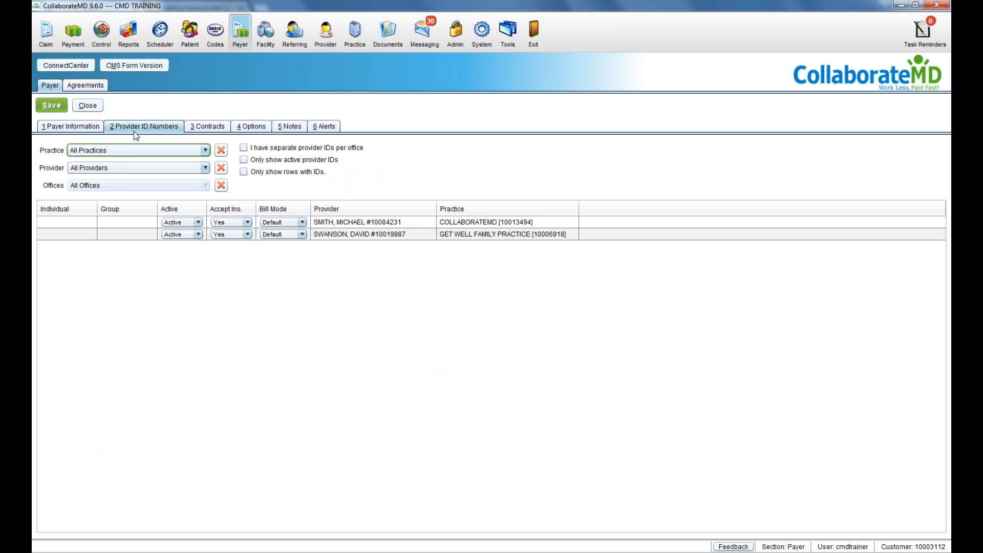
click(295, 225)
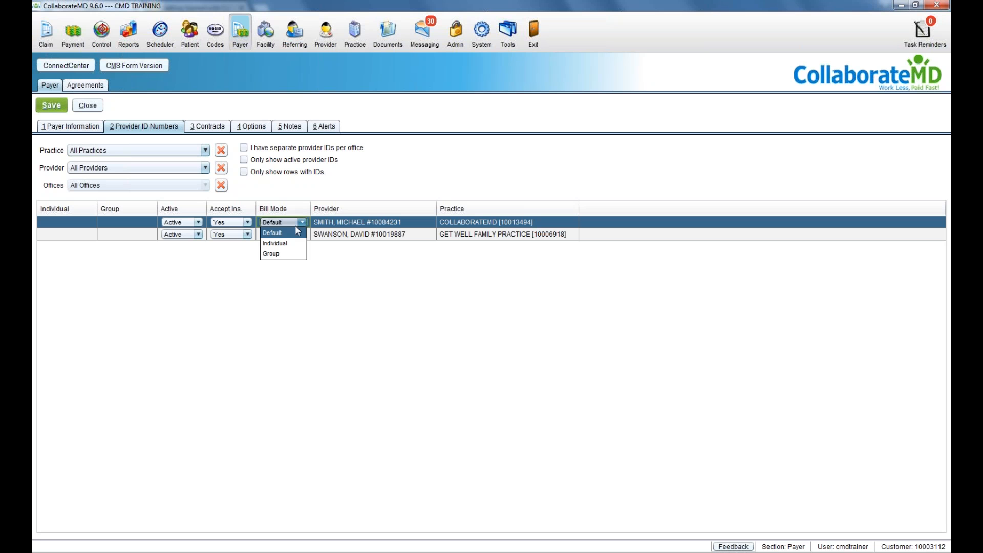
click(296, 255)
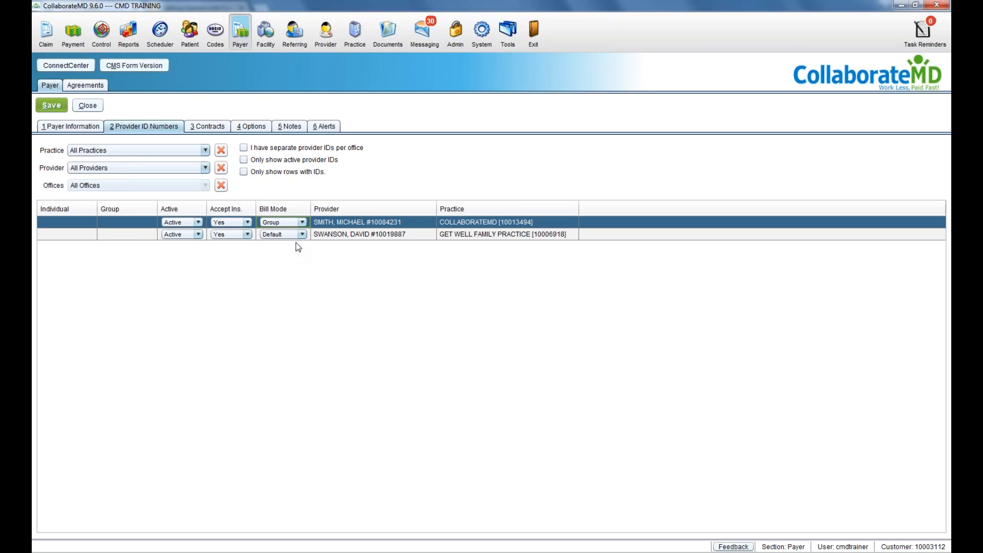
click(298, 237)
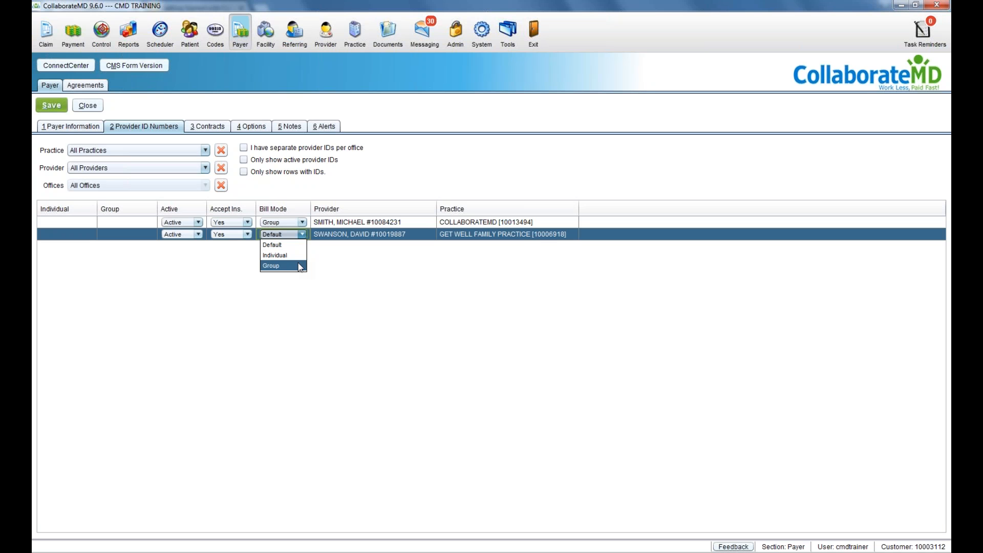
click(298, 262)
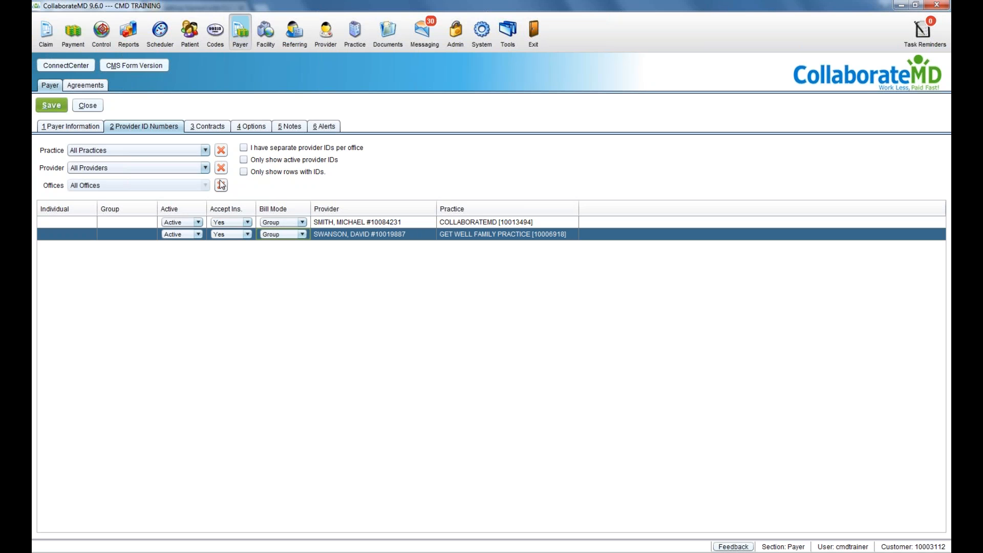
click(43, 224)
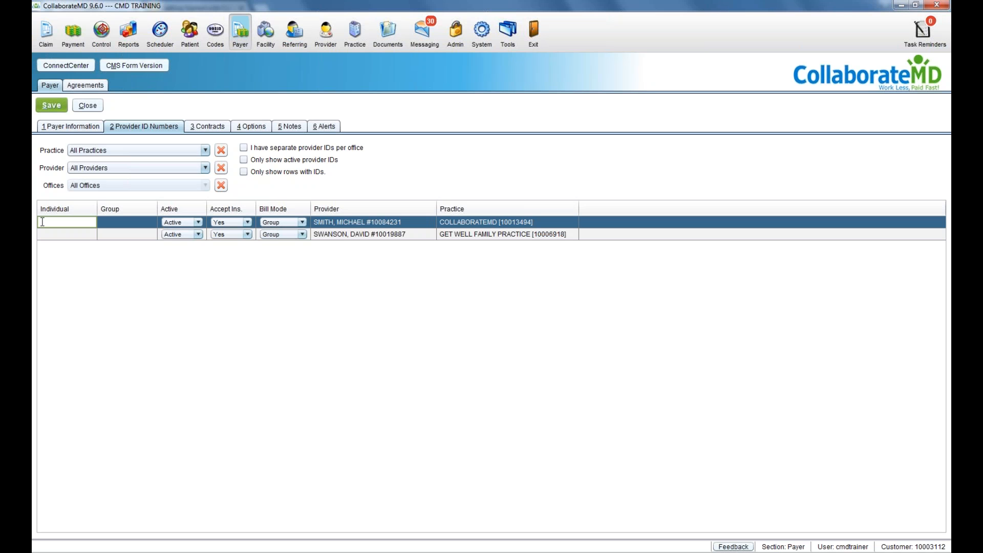
click(108, 223)
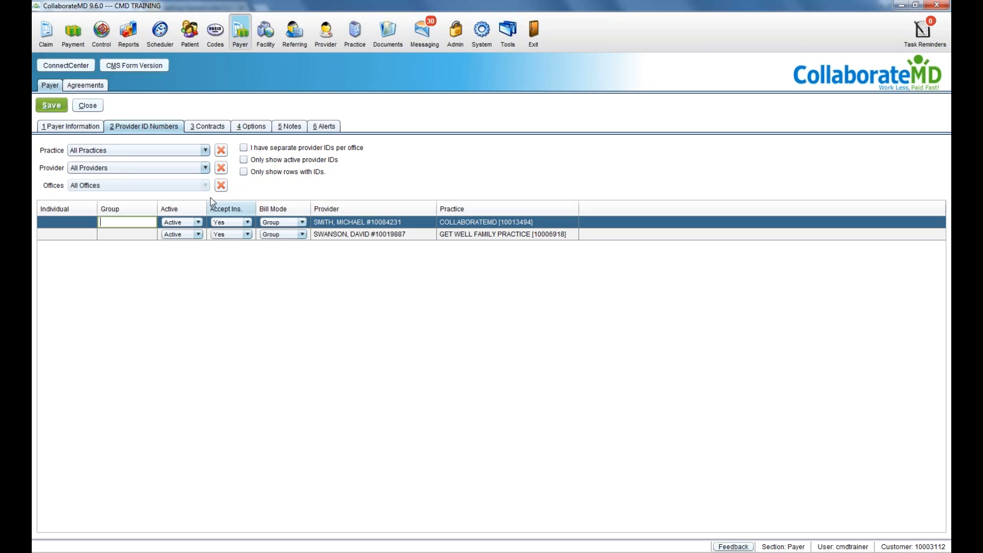
click(235, 130)
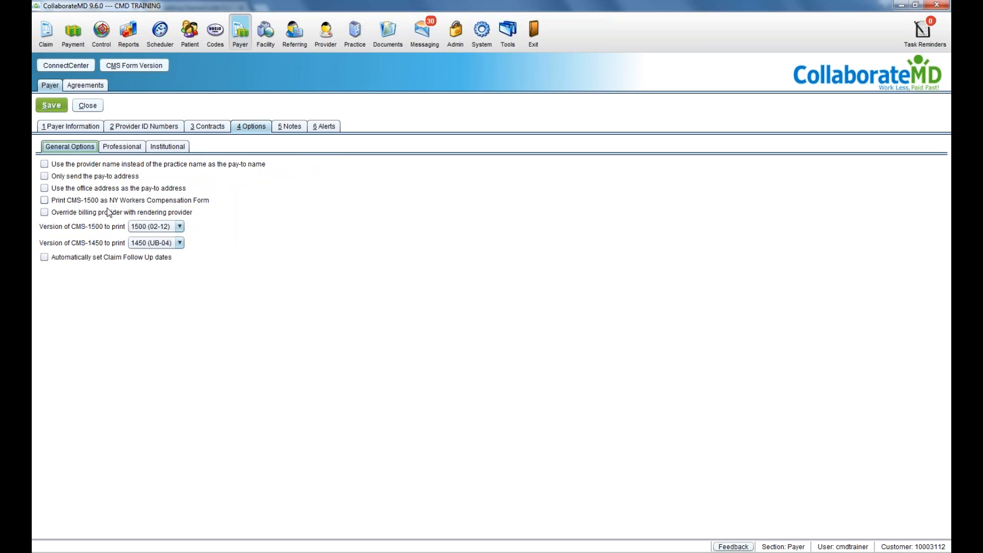
Step: Enable automatic claim follow-up dates, exclude patient payments from Box 29, and print referring physician in box 76
click(109, 257)
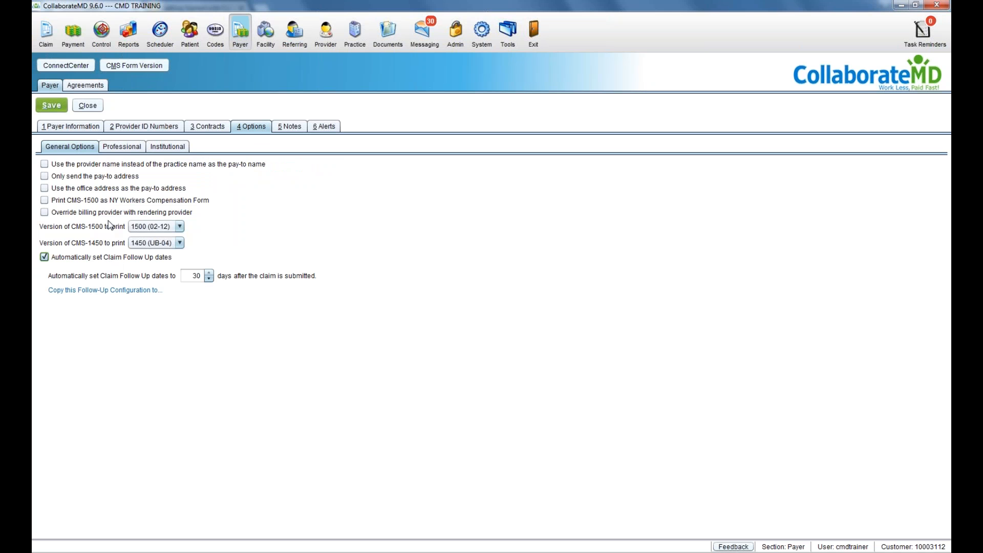
click(117, 148)
click(115, 178)
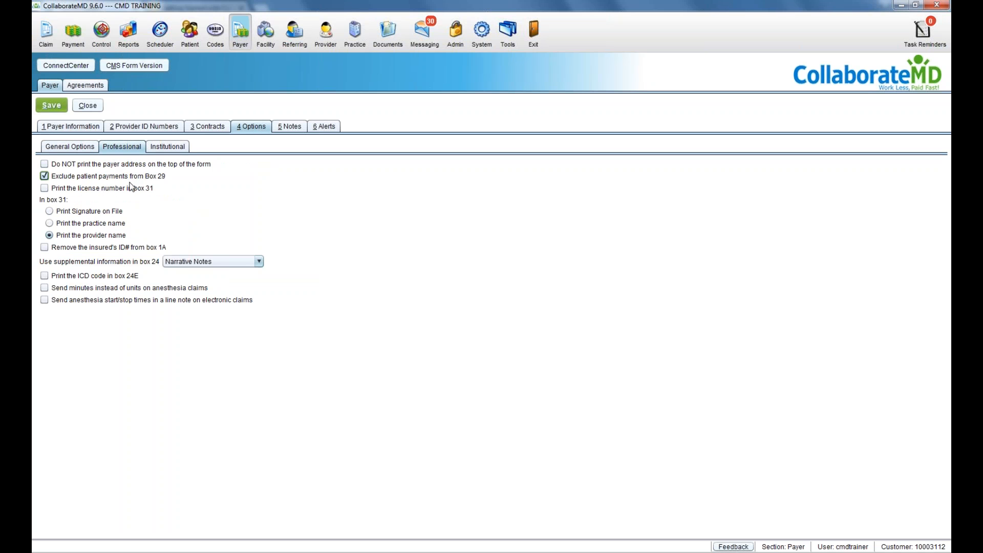
click(167, 147)
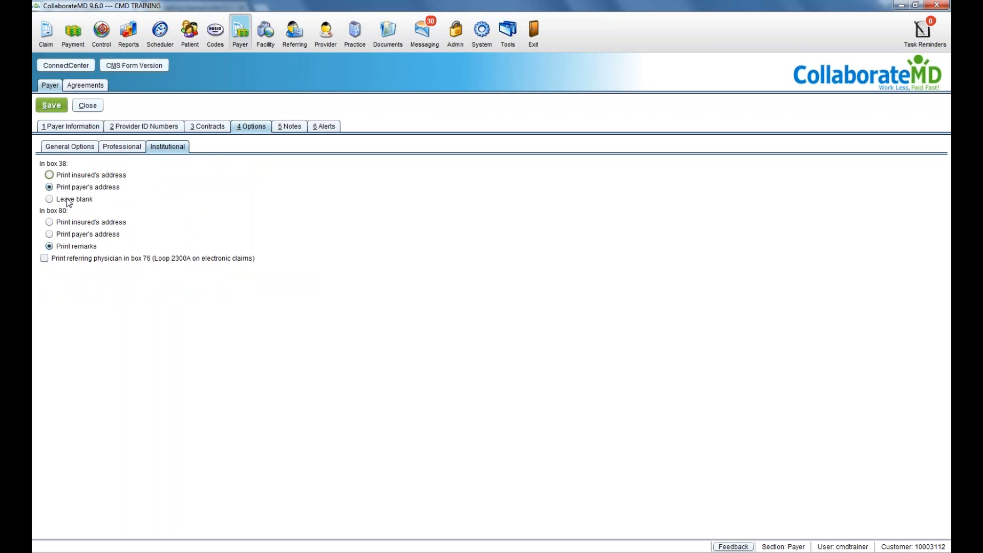
click(73, 260)
click(52, 128)
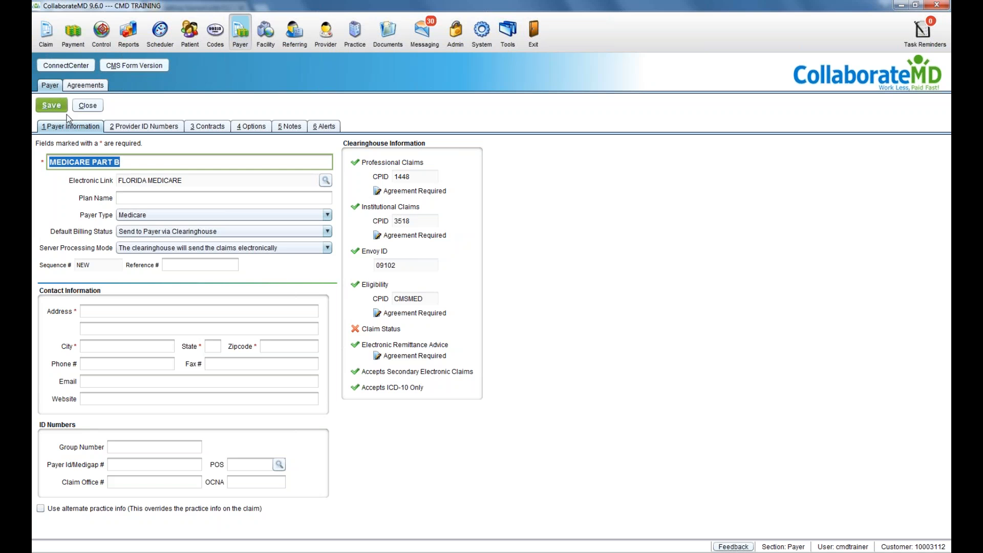
Step: Close the MEDICARE PART B payer form without saving
click(87, 106)
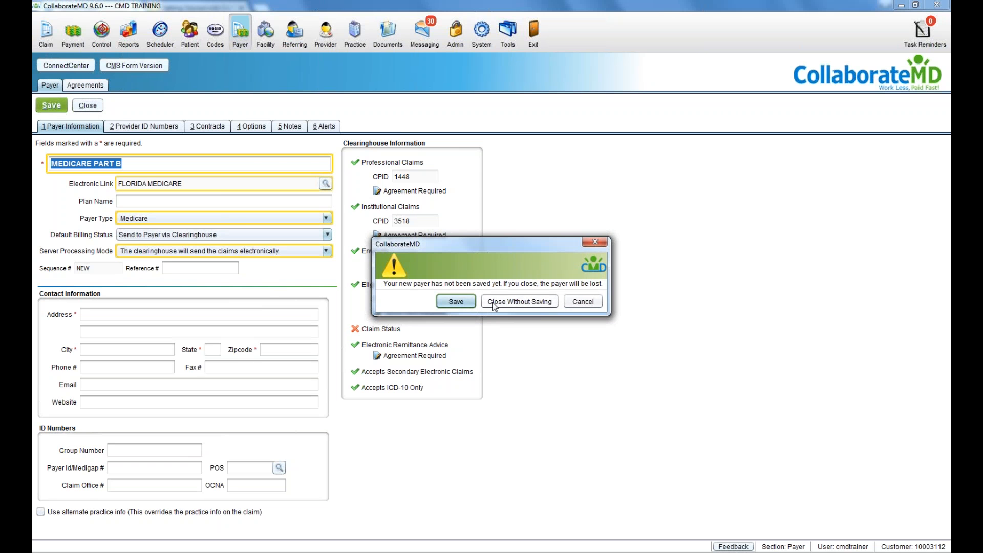
click(520, 301)
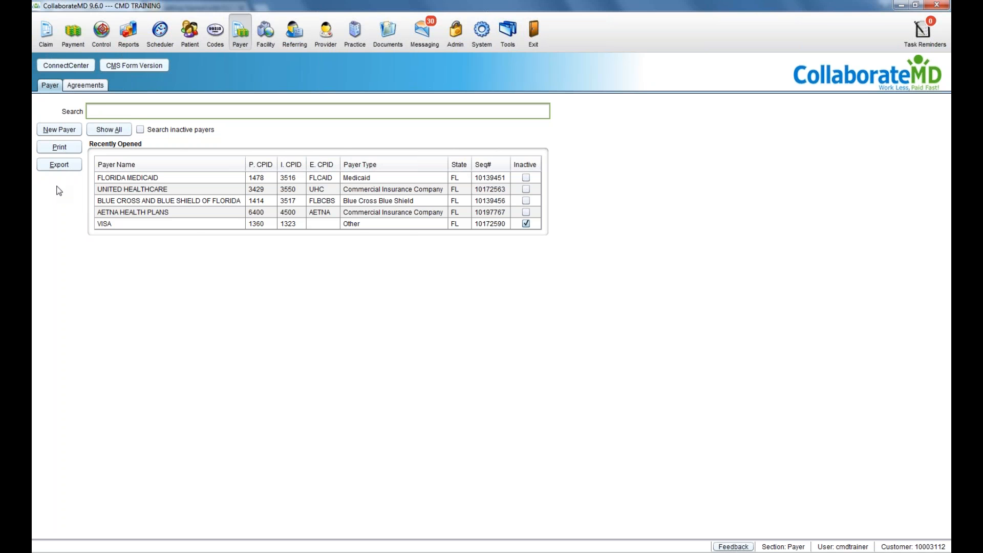
Step: Create a new payer named SELF PAY with default billing status Due Patient
click(59, 133)
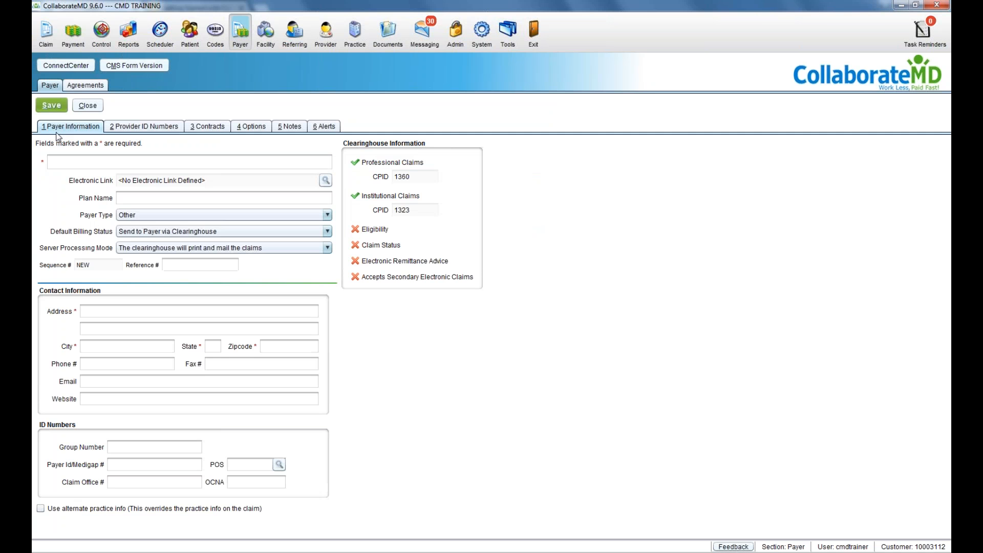
click(60, 162)
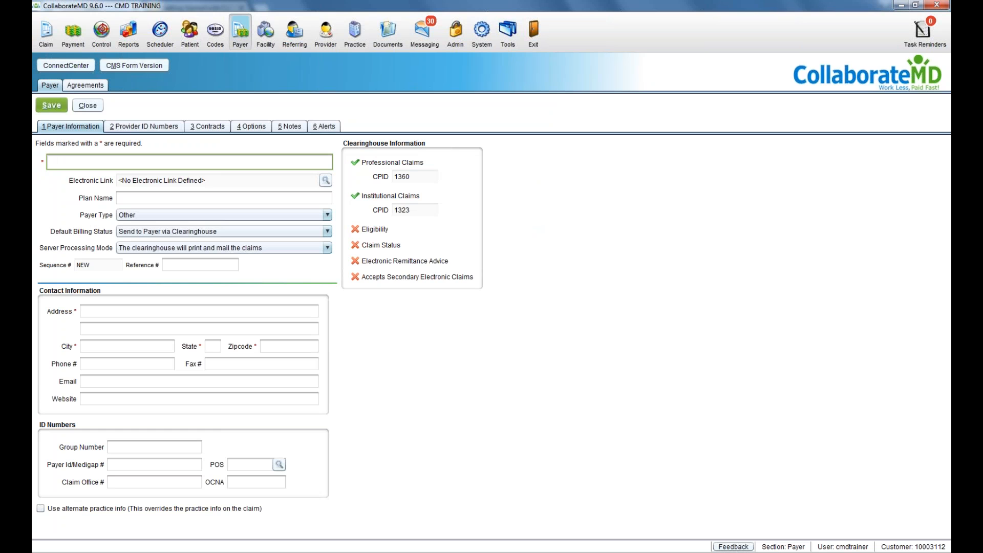
text(SELF PAY)
click(169, 233)
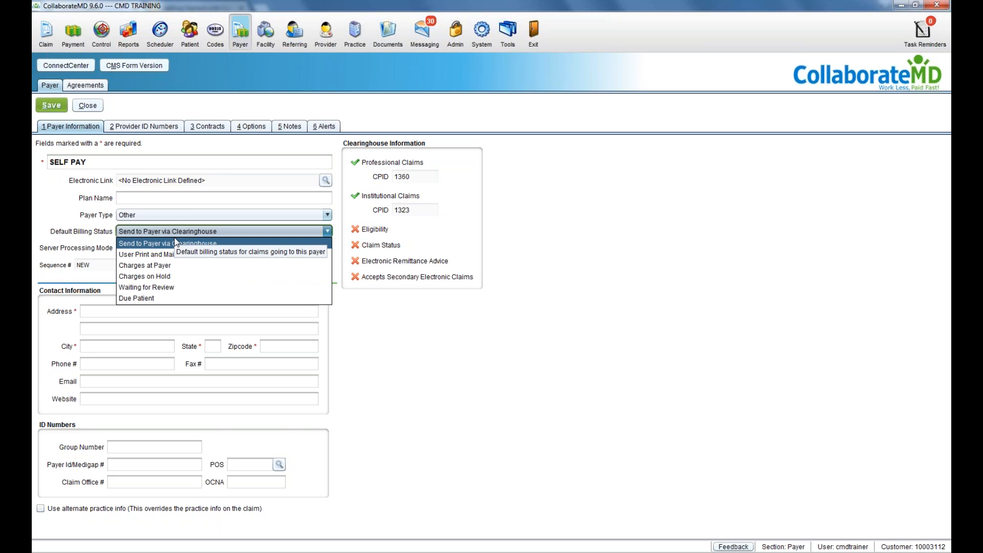
click(173, 295)
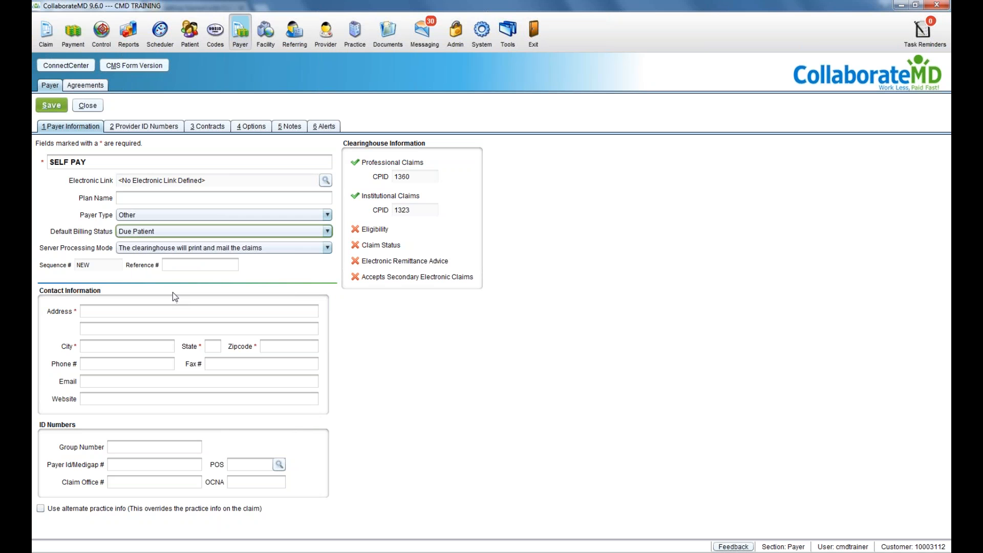
Step: Set server processing to not send claims to the clearinghouse, then close the payer
click(169, 247)
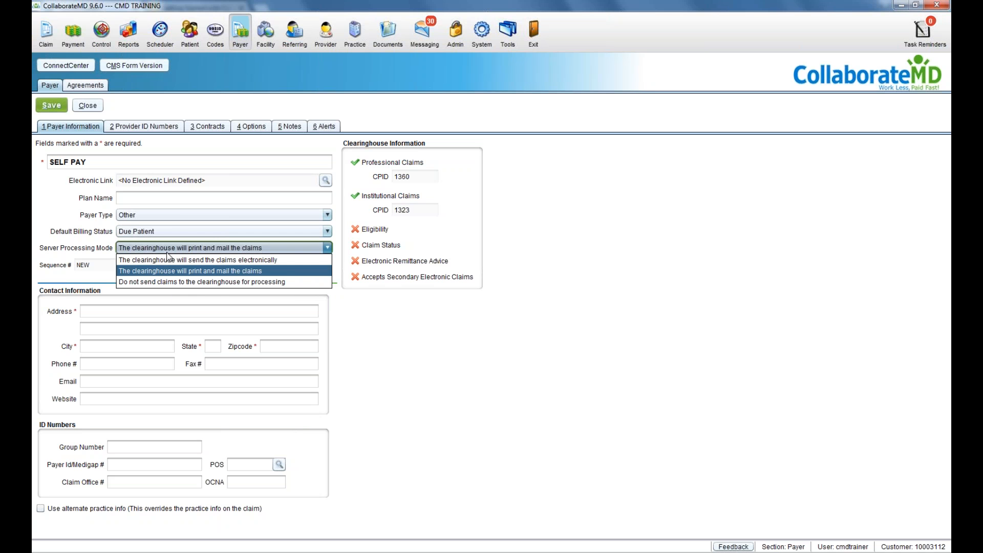
click(164, 282)
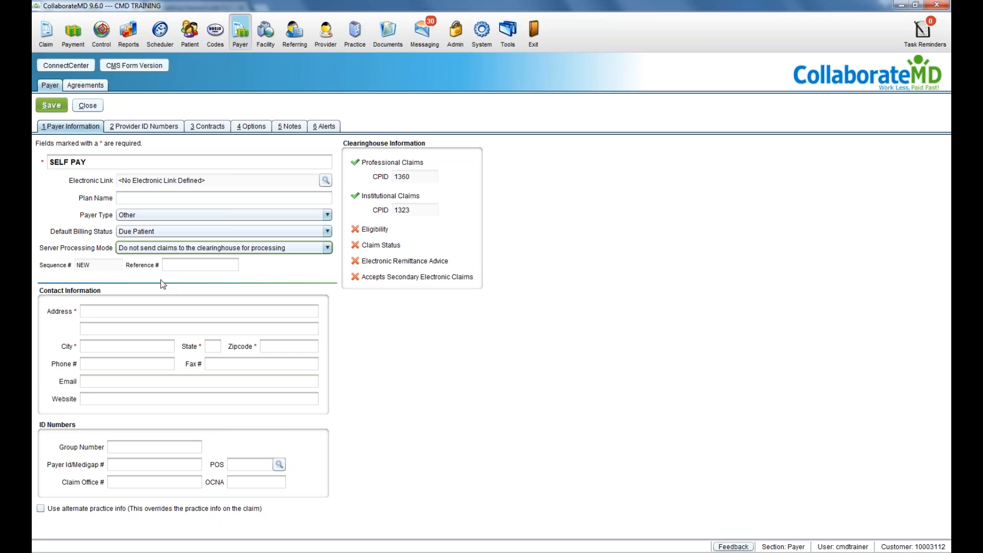
click(109, 311)
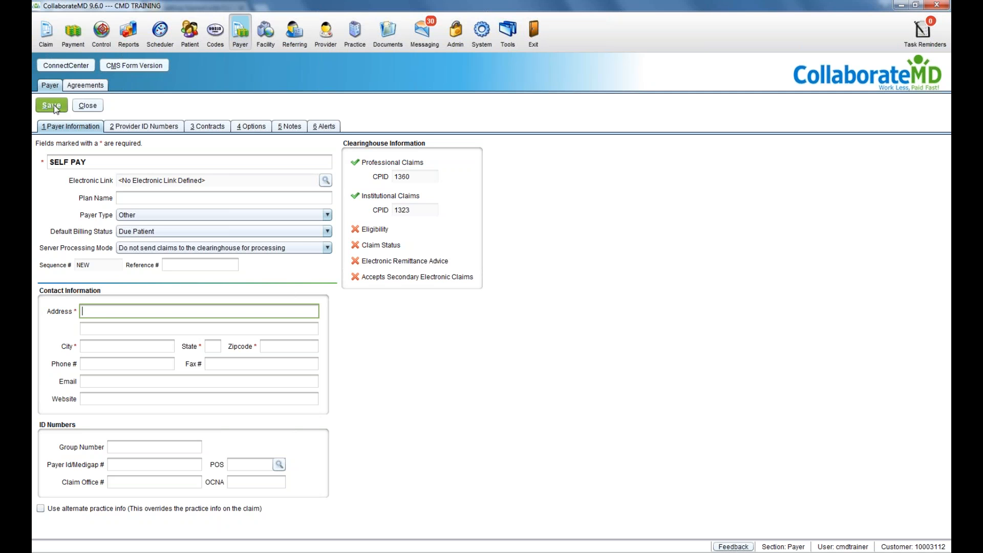
click(81, 109)
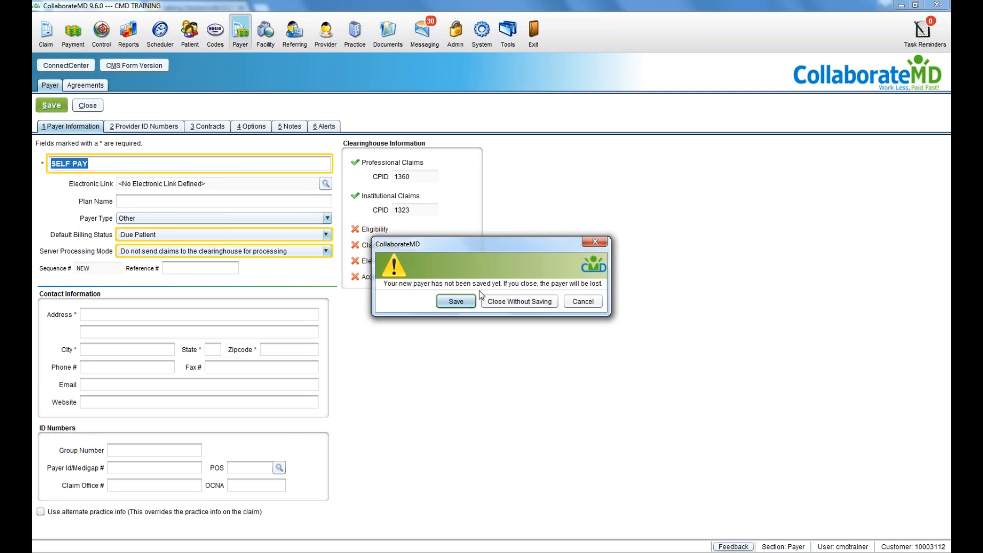
Step: Discard the SELF PAY payer, view the Agreements Registration and Lookup pages, then return to Payer
click(520, 301)
click(81, 88)
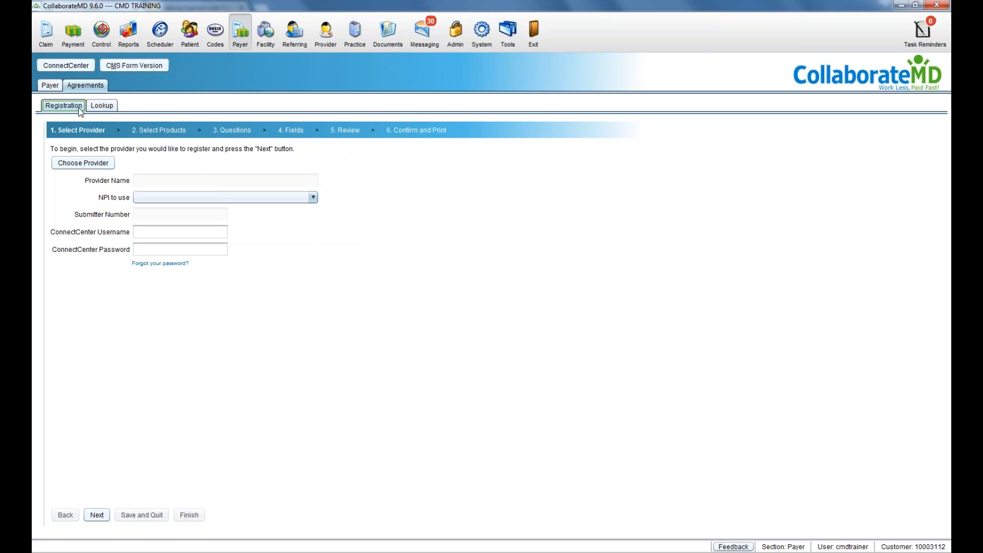
click(91, 108)
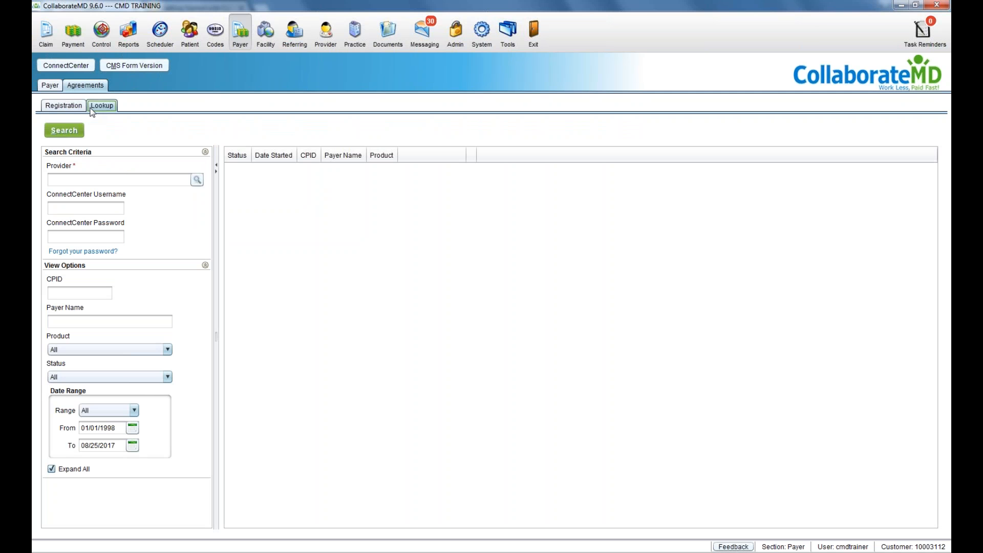
click(57, 90)
click(108, 130)
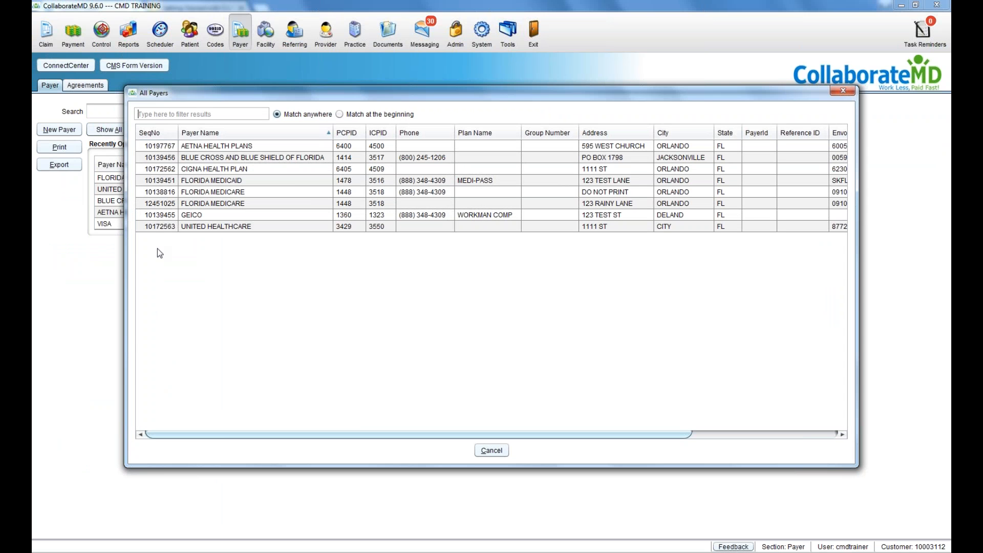
click(492, 450)
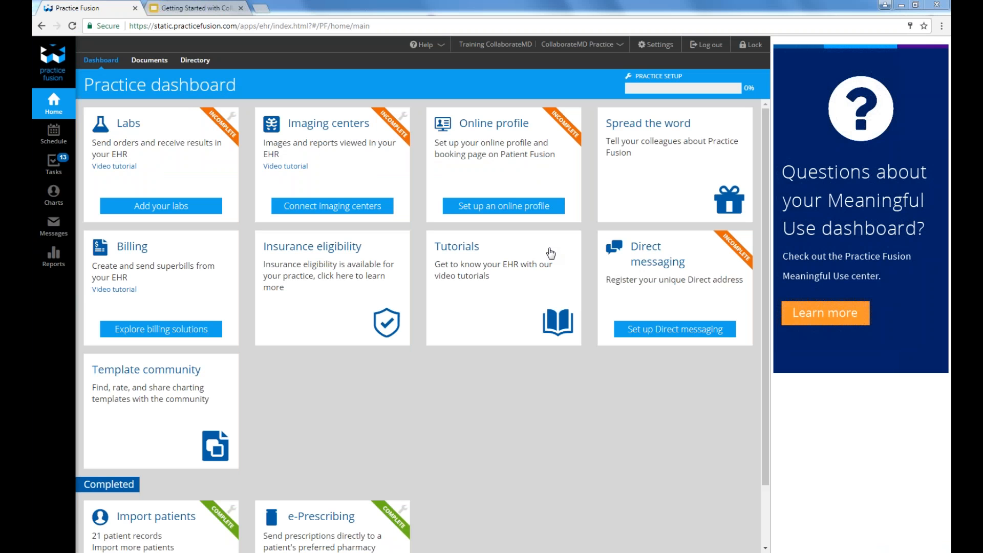
Step: Go to Settings and open the Payer list under Billing
click(650, 45)
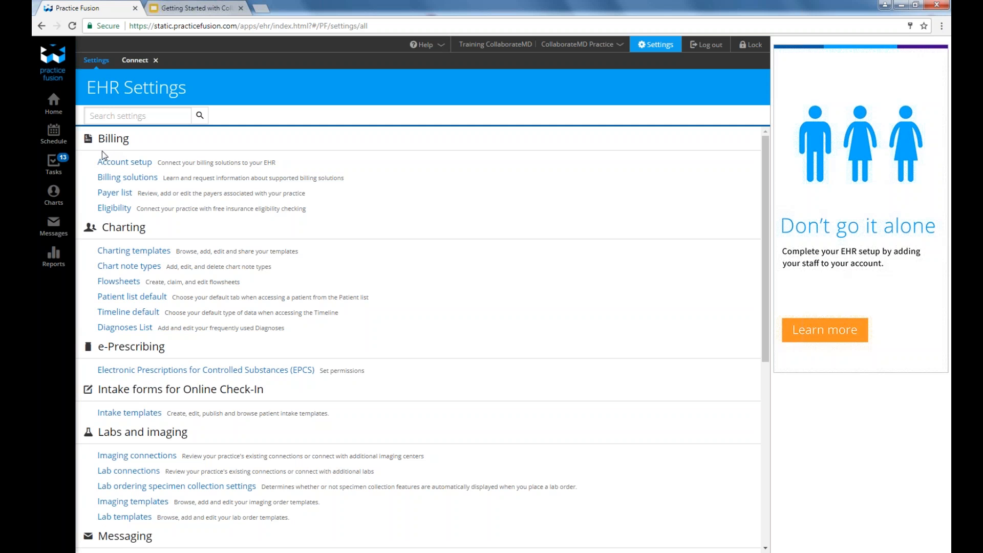
click(101, 196)
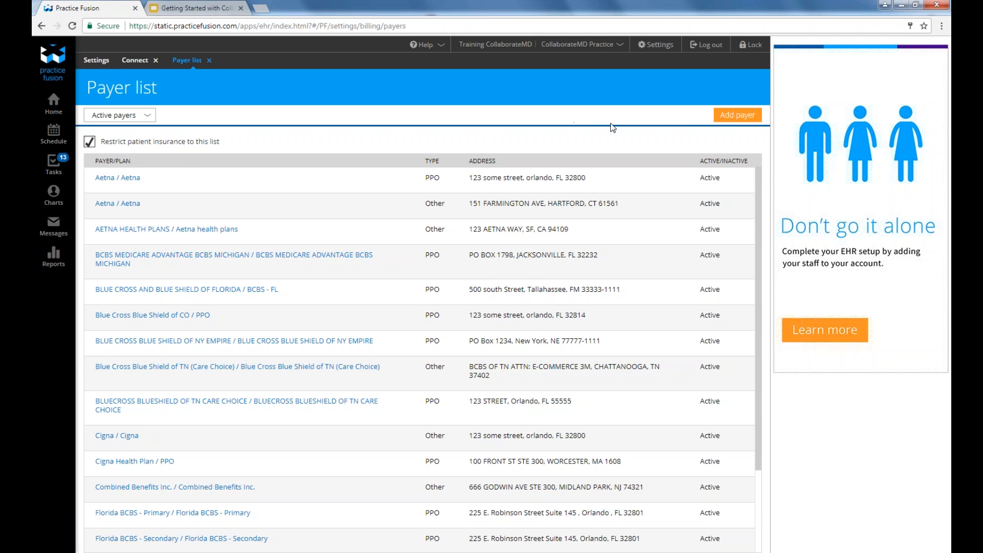
Step: Start adding a payer and try 'Payer not in list?', cancelling without creating one
click(723, 120)
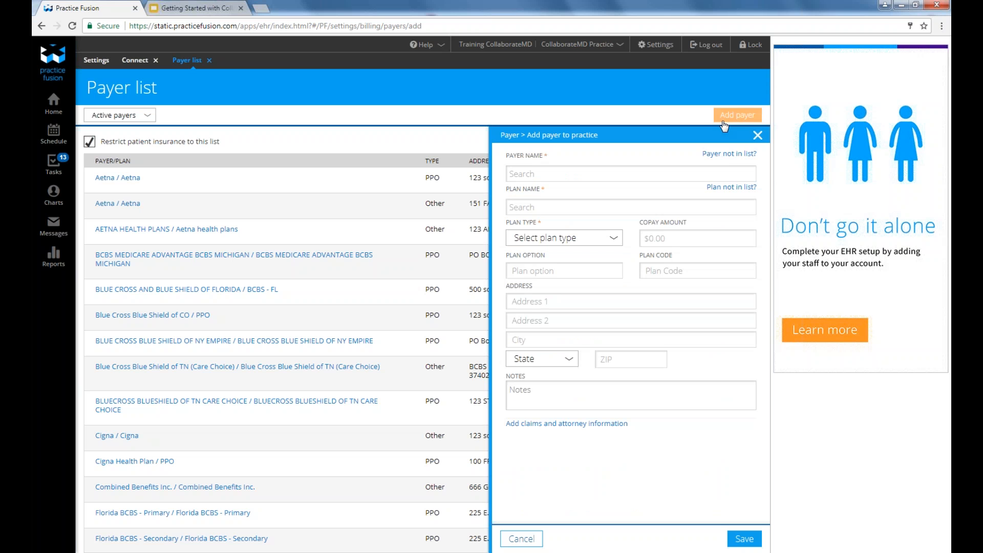
click(724, 160)
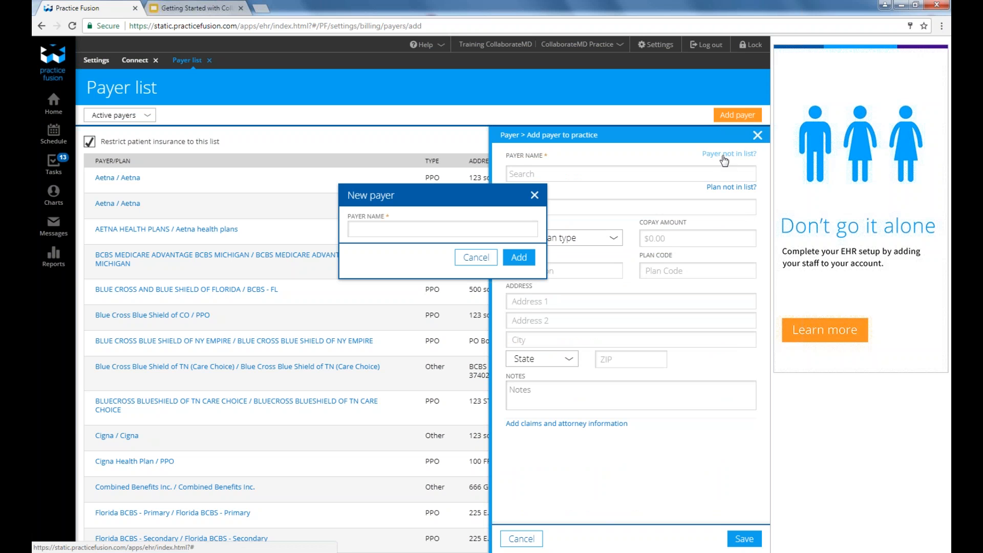
click(513, 231)
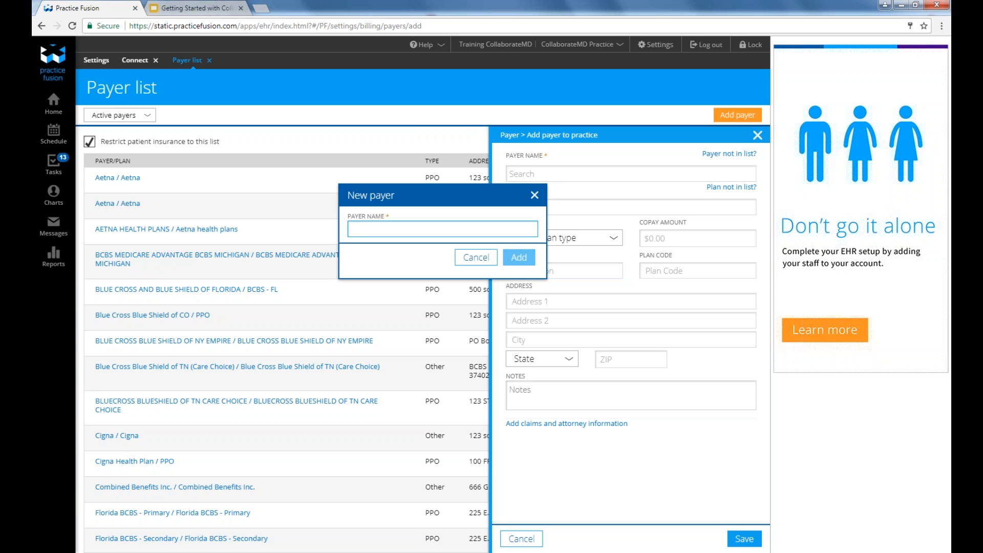
click(487, 260)
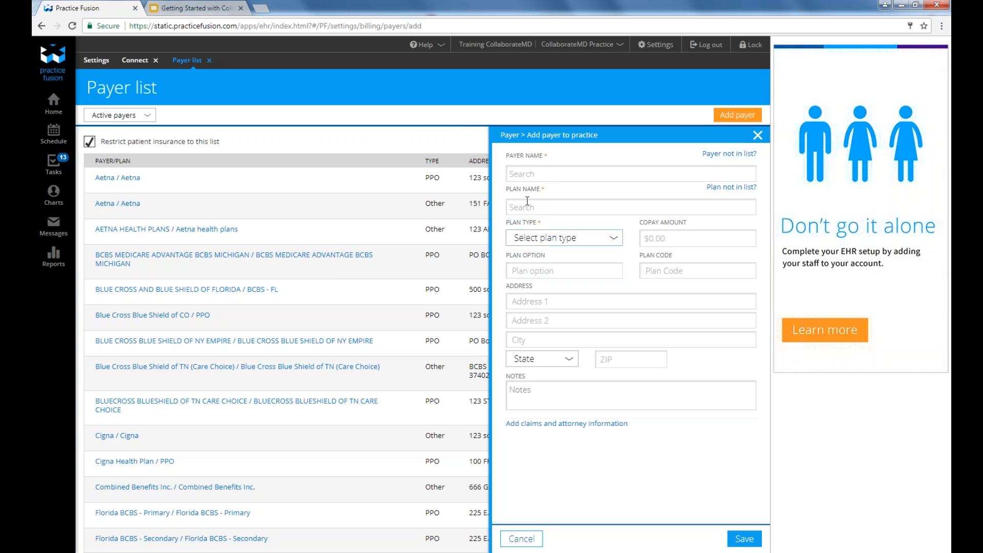
Step: Check the Plan type list and try 'Plan not in list?', cancelling without creating a plan
click(527, 201)
click(568, 238)
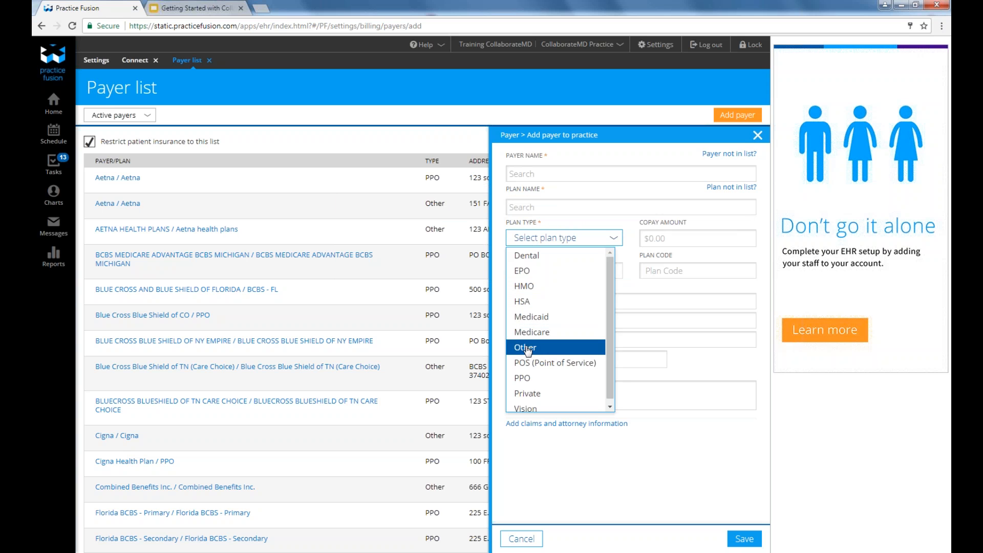
click(552, 223)
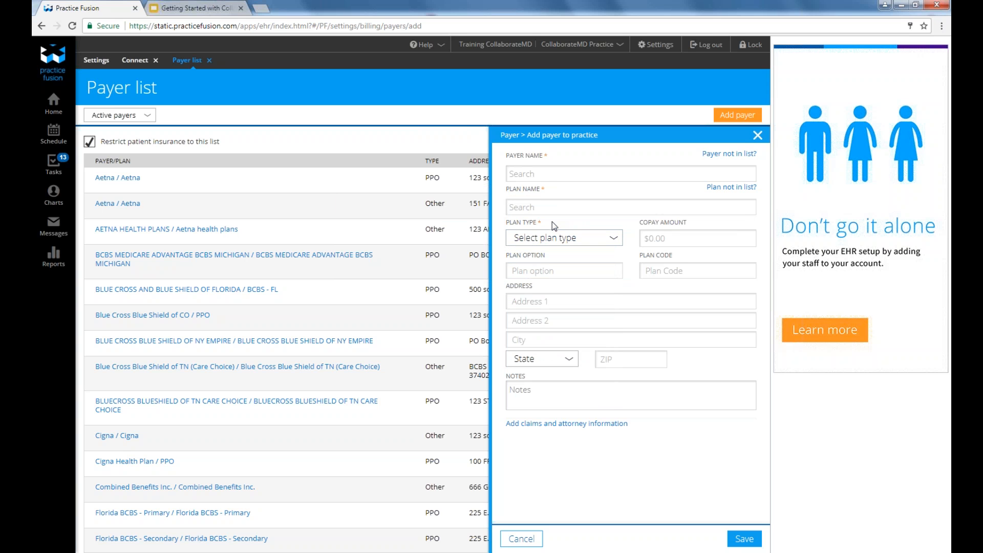
click(582, 214)
click(731, 187)
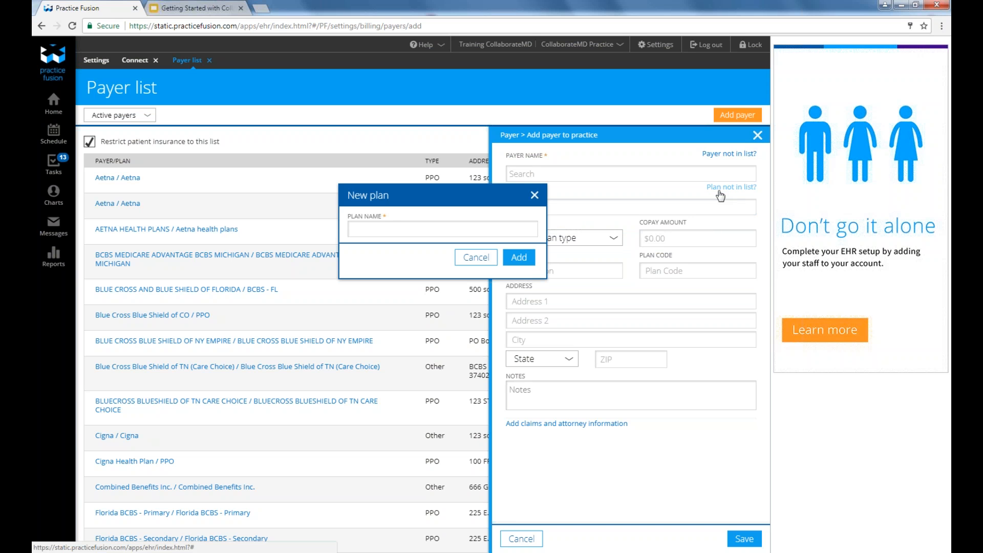
click(531, 227)
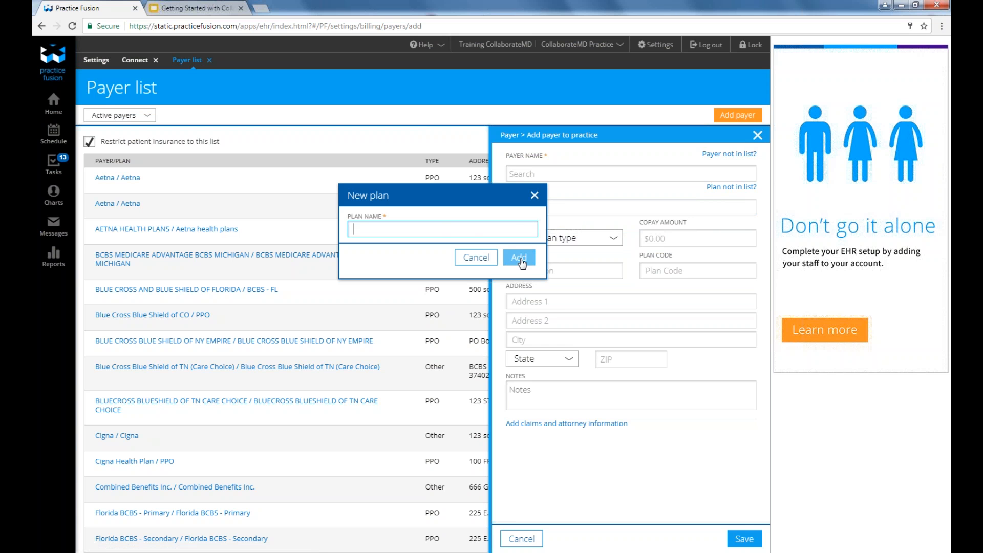
click(477, 257)
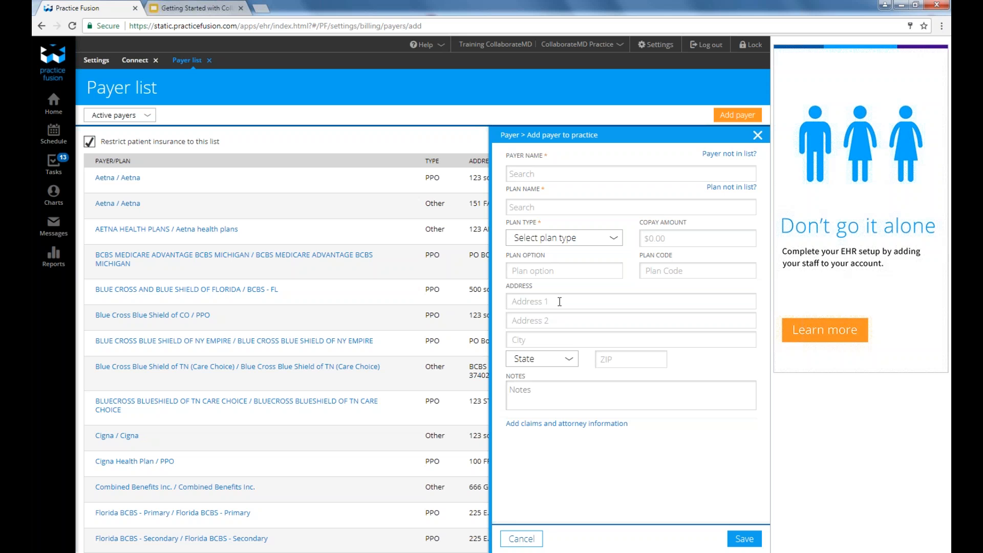
Step: Choose Medicare as the plan type and move to the Address 1 field
click(558, 241)
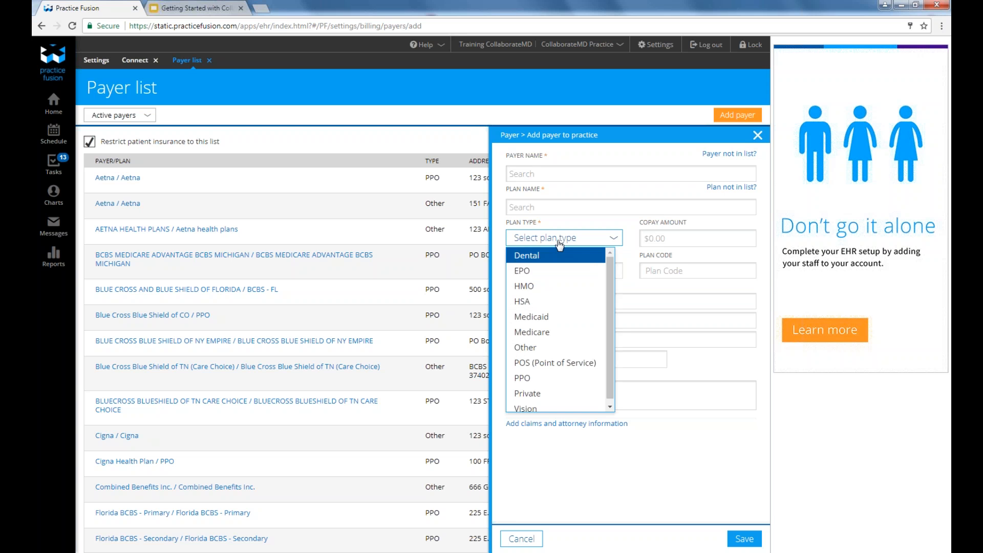
click(552, 332)
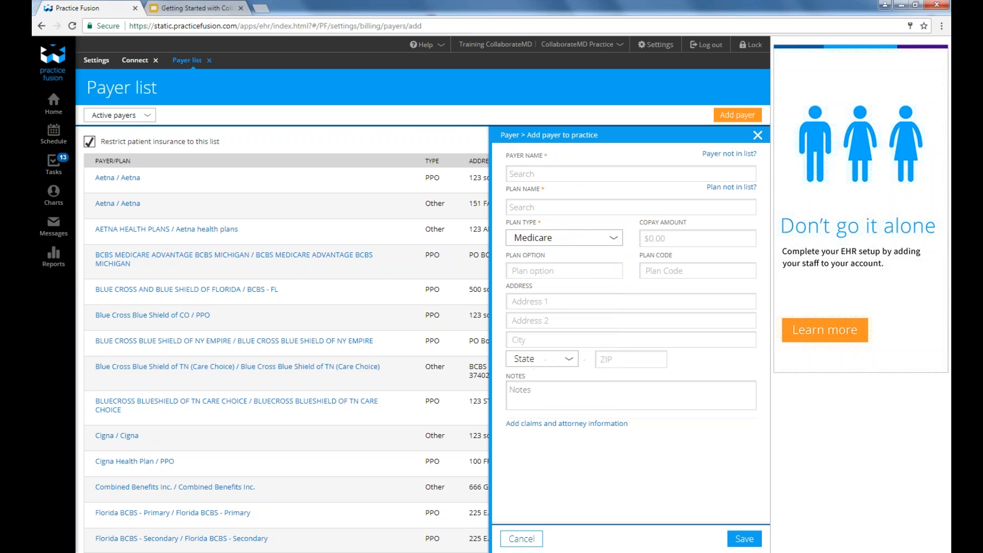
click(553, 300)
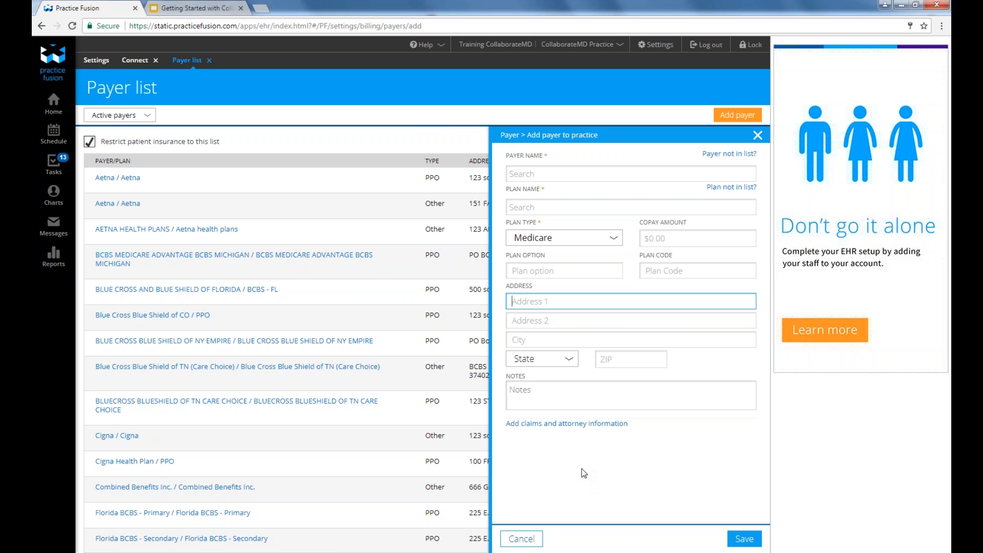
Step: Reveal the claims and attorney contact fields and go to the Claims phone number
click(573, 423)
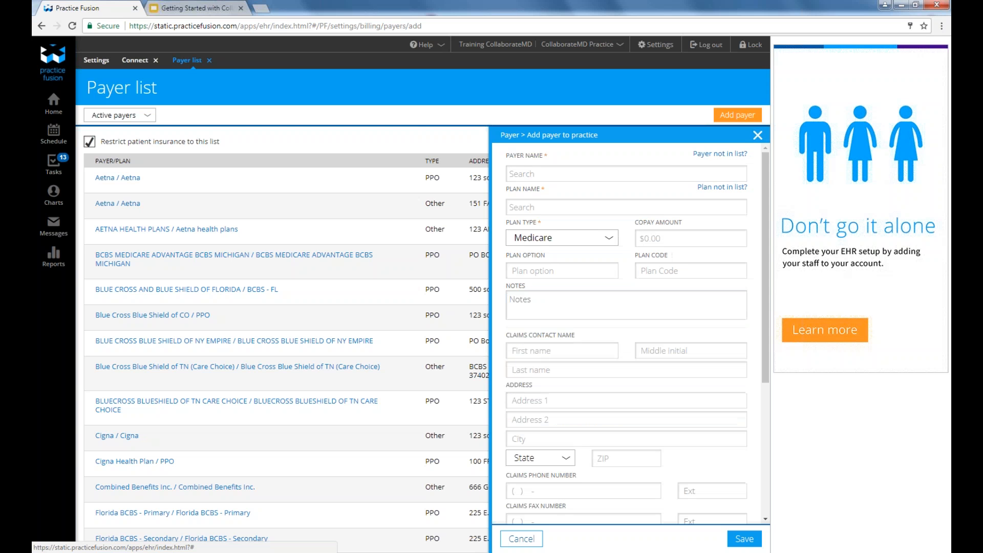
scroll(575, 429, down, 1)
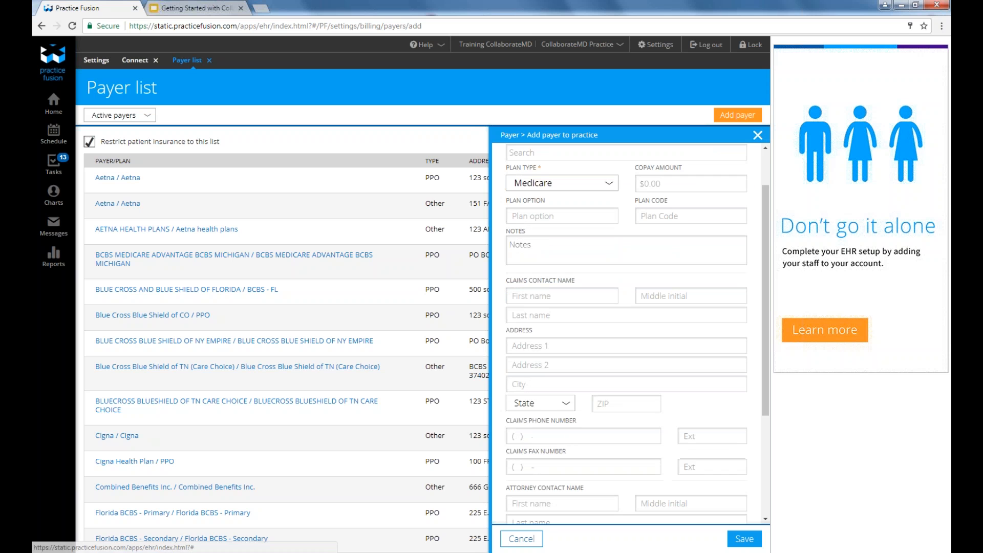
click(576, 429)
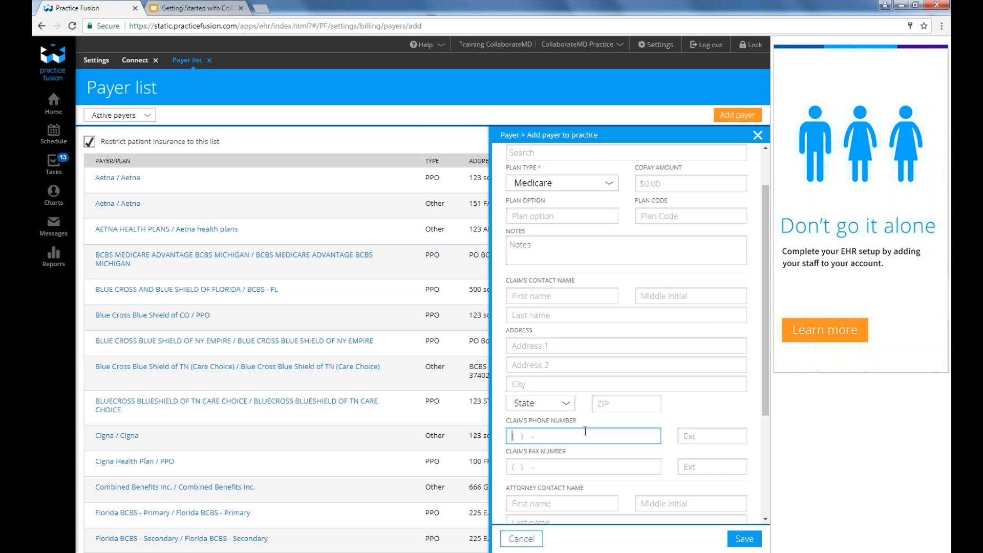
Step: Close and discard the unsaved add-payer form, returning to CollaborateMD's recently opened payers
click(760, 138)
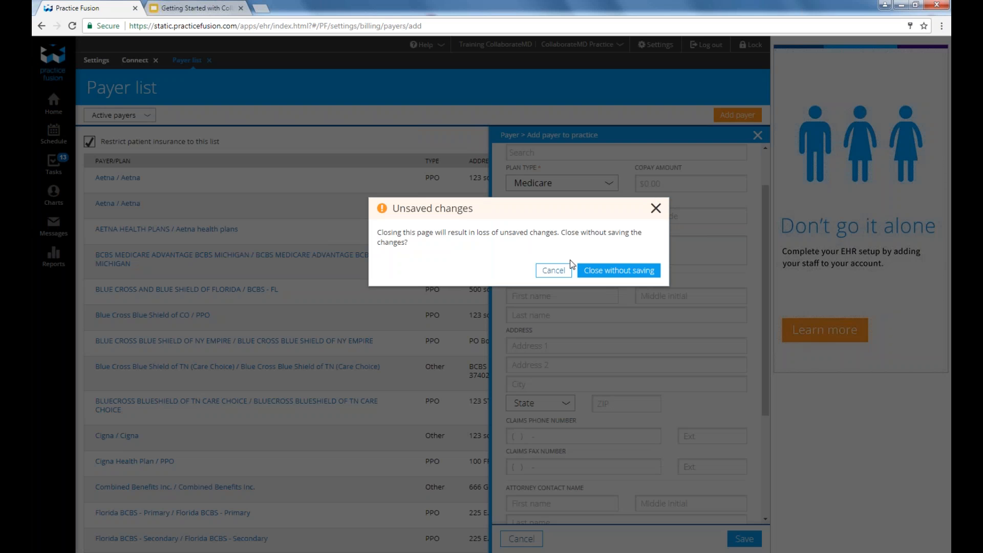
click(594, 278)
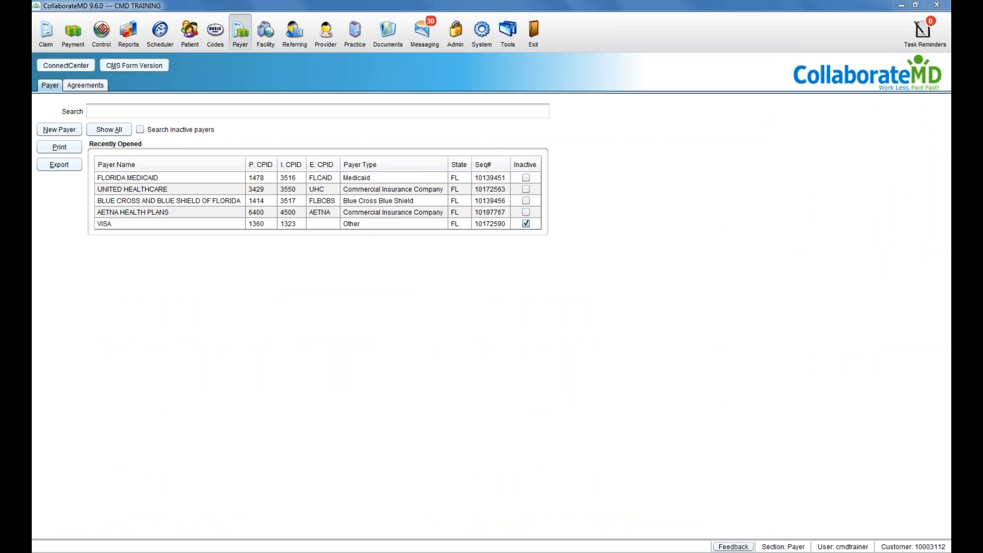
Step: Open Codes on the Billing & Procedure tab, showing recently opened code 99213
click(214, 35)
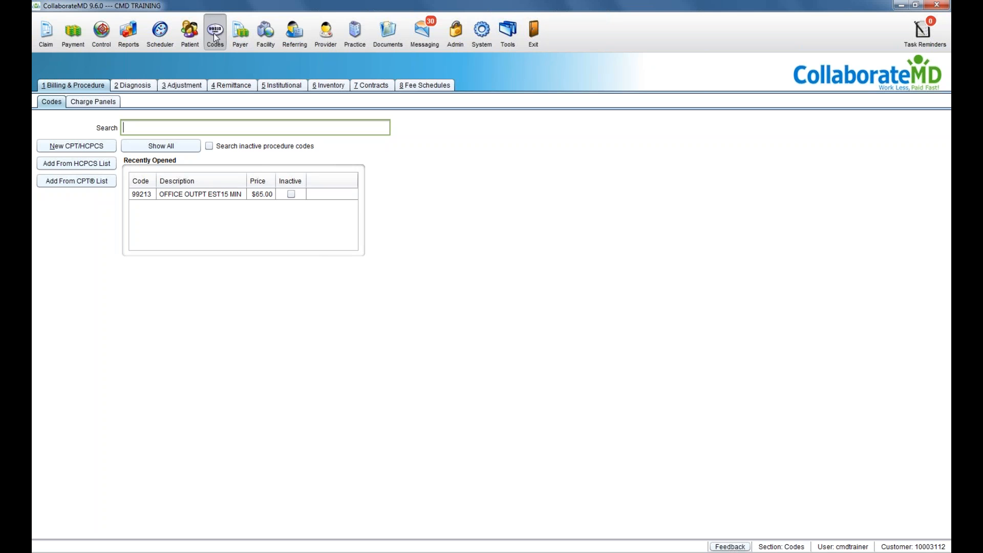
click(94, 83)
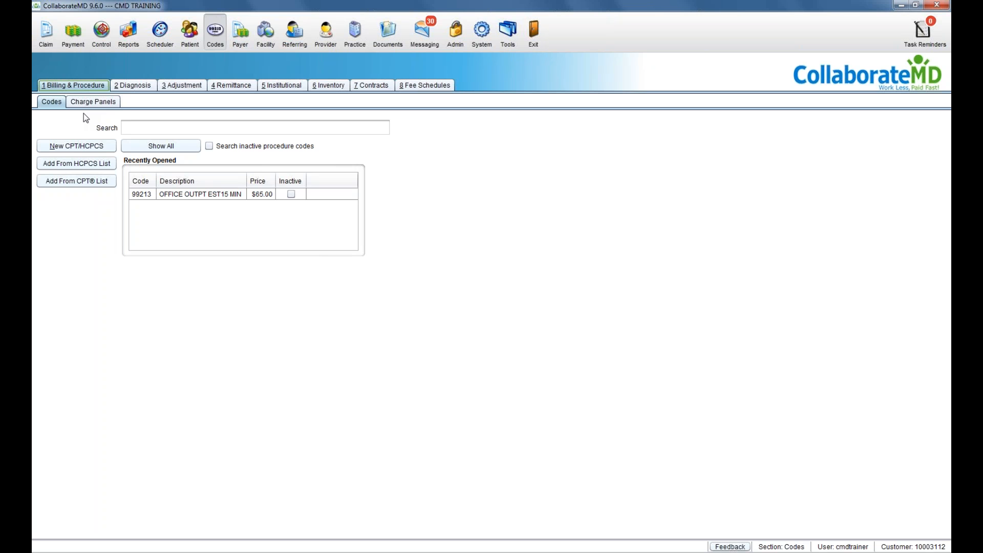
click(81, 181)
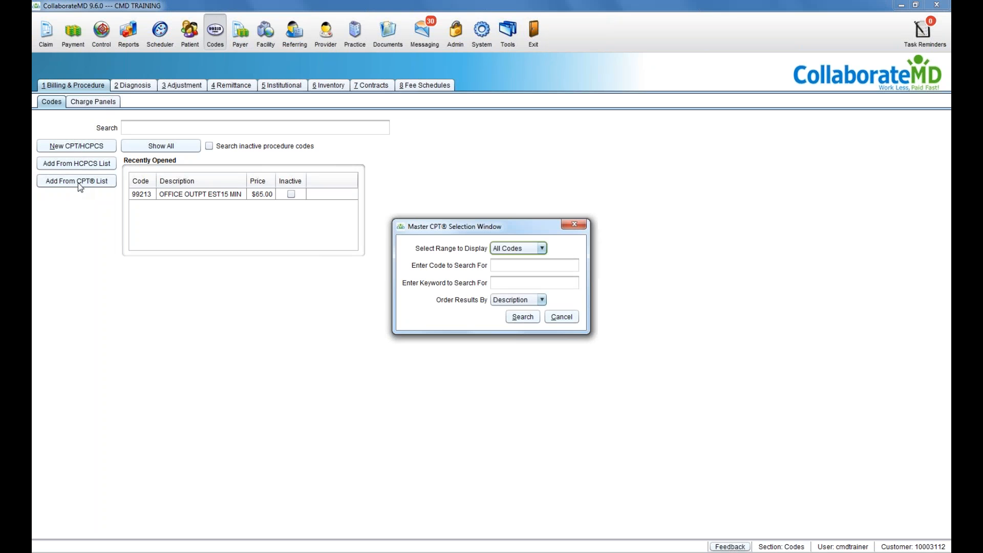
click(524, 249)
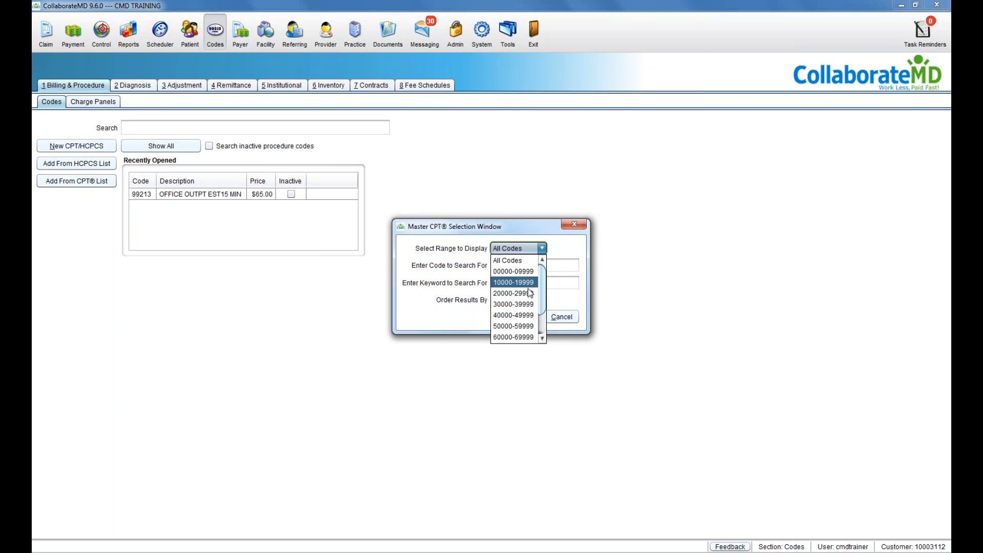
scroll(527, 331, down, 2)
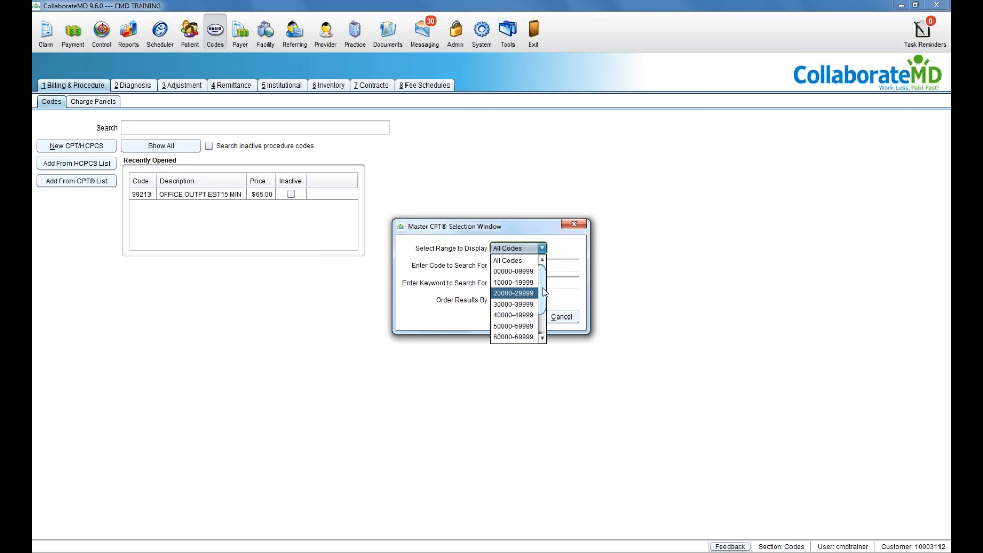
click(527, 337)
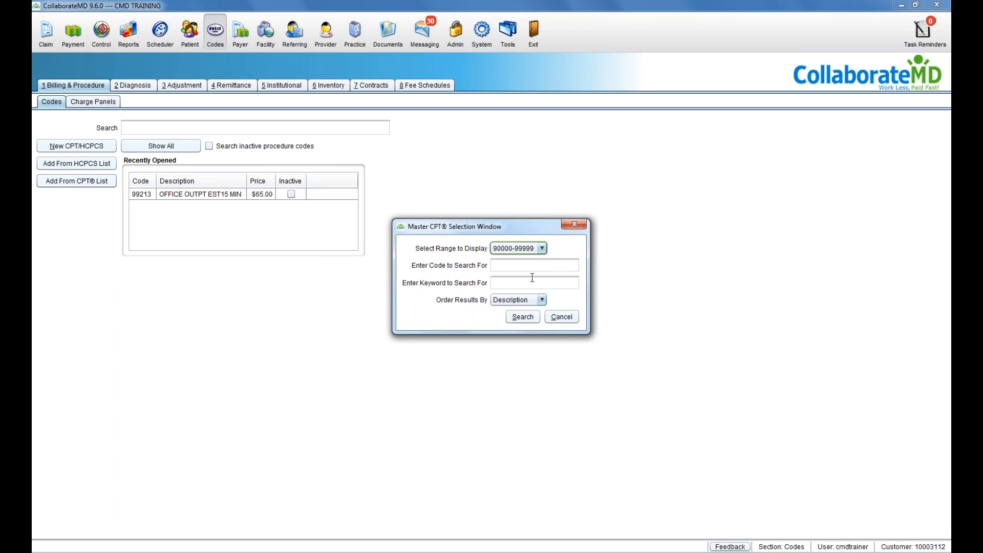
click(527, 265)
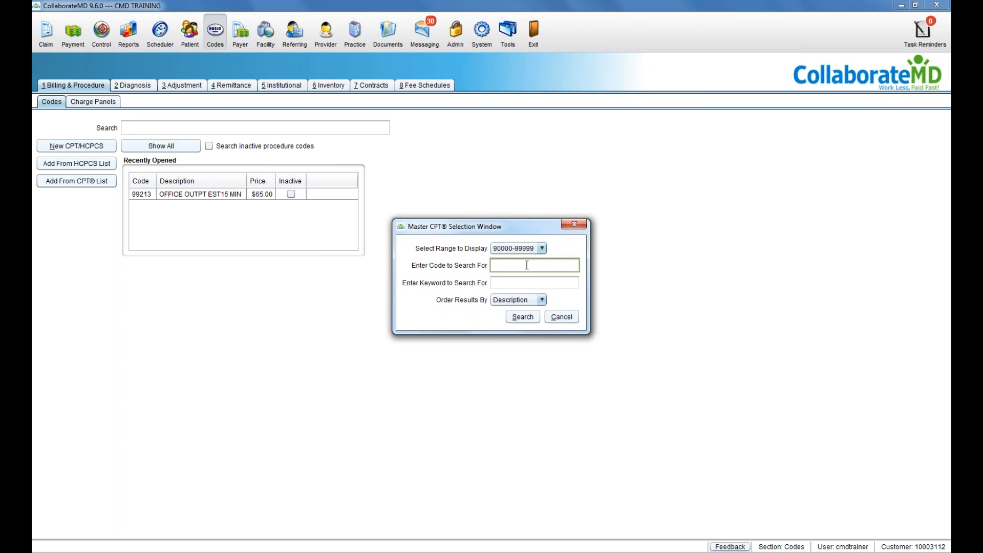
click(524, 279)
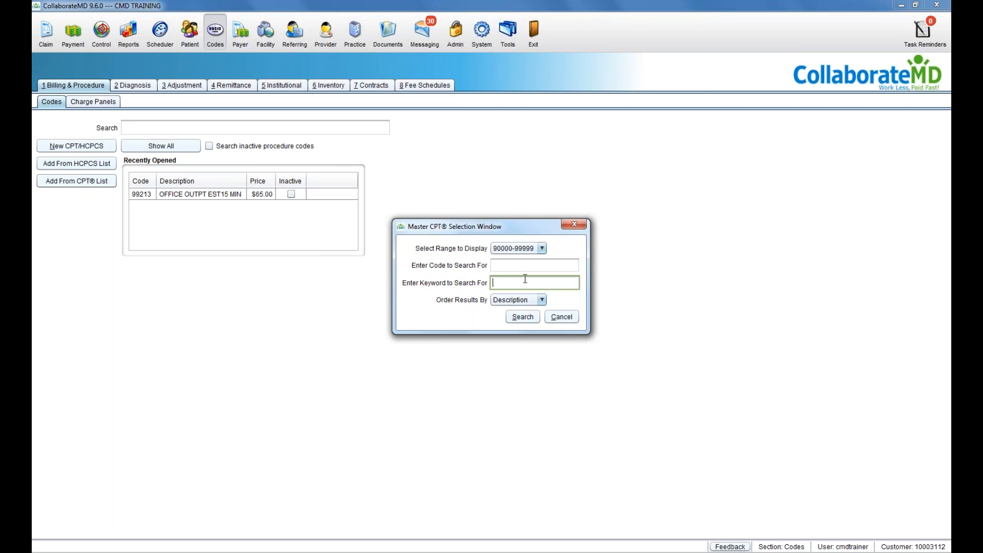
click(522, 316)
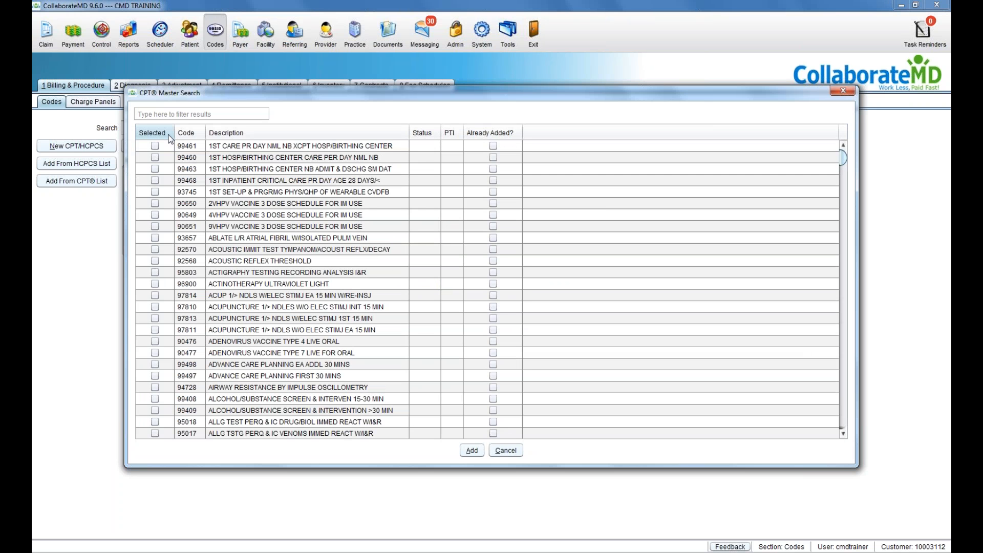
Step: Toggle select-all, tick codes 99461 and 90650, then cancel without adding any codes
click(171, 139)
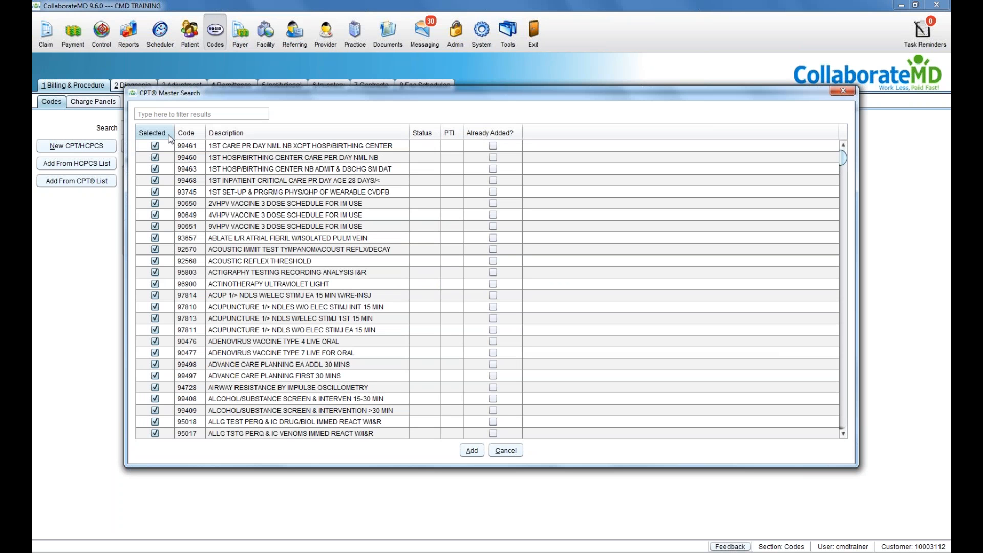
click(170, 138)
click(170, 139)
click(171, 138)
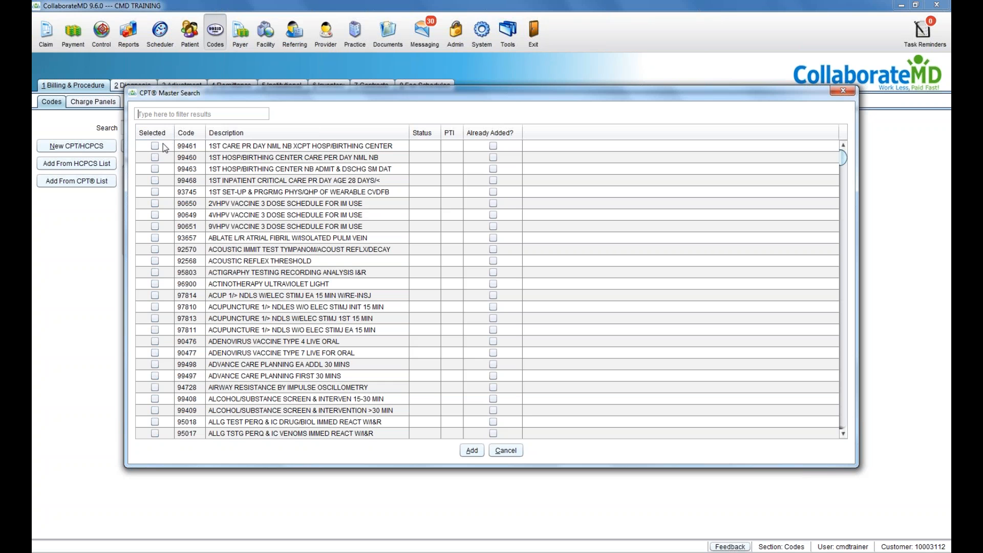
click(155, 145)
click(155, 203)
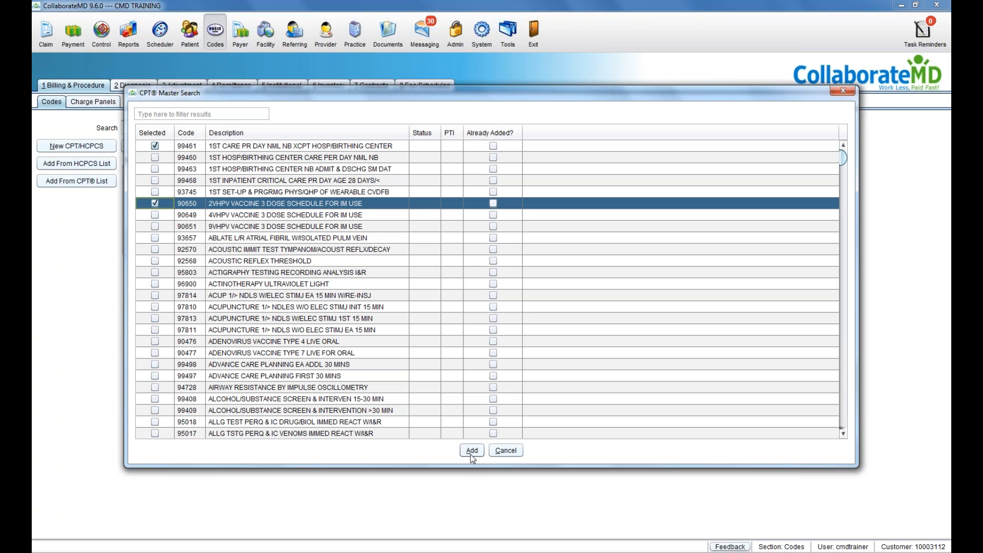
click(494, 453)
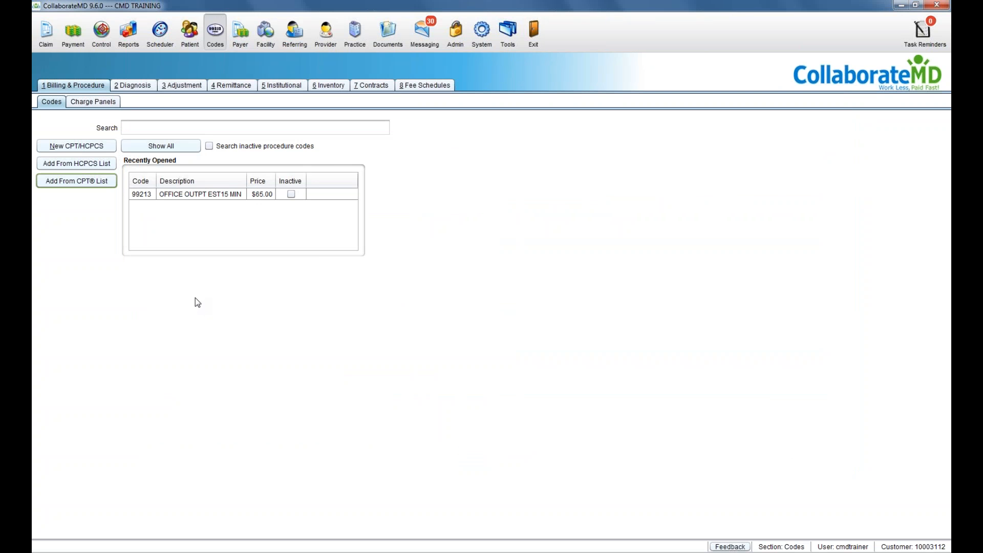
Step: Check the HCPCS lookup ranges, cancel it, and start a New CPT/HCPCS code
click(103, 164)
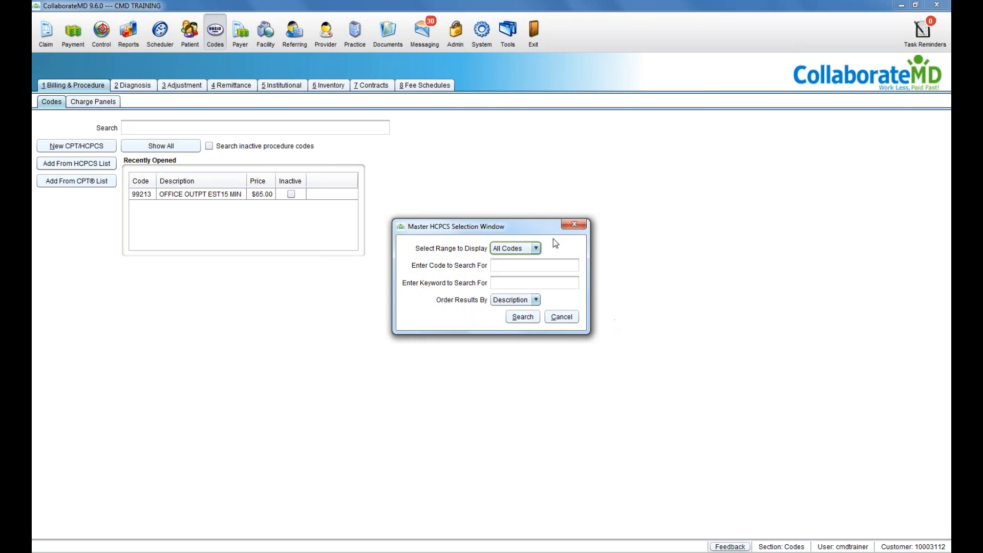
click(520, 248)
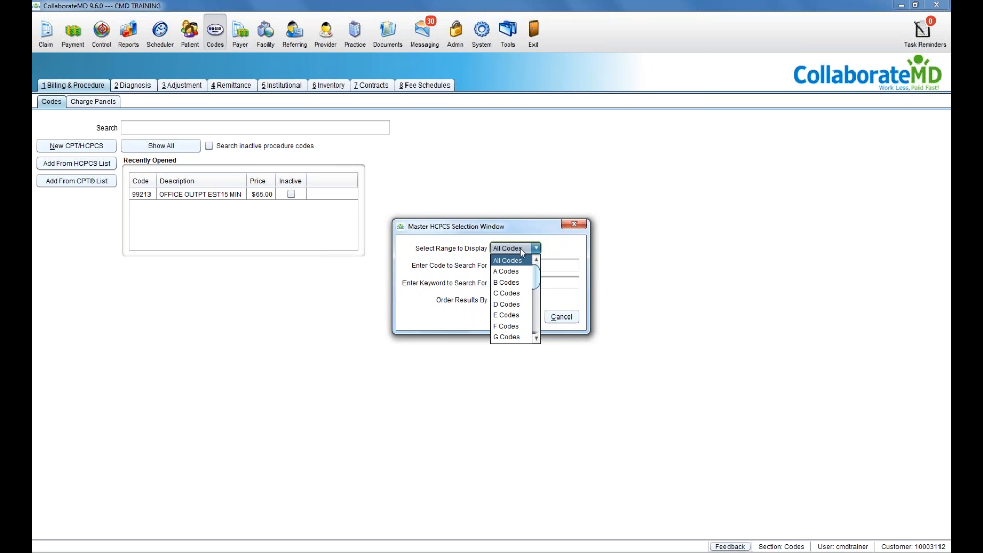
click(520, 247)
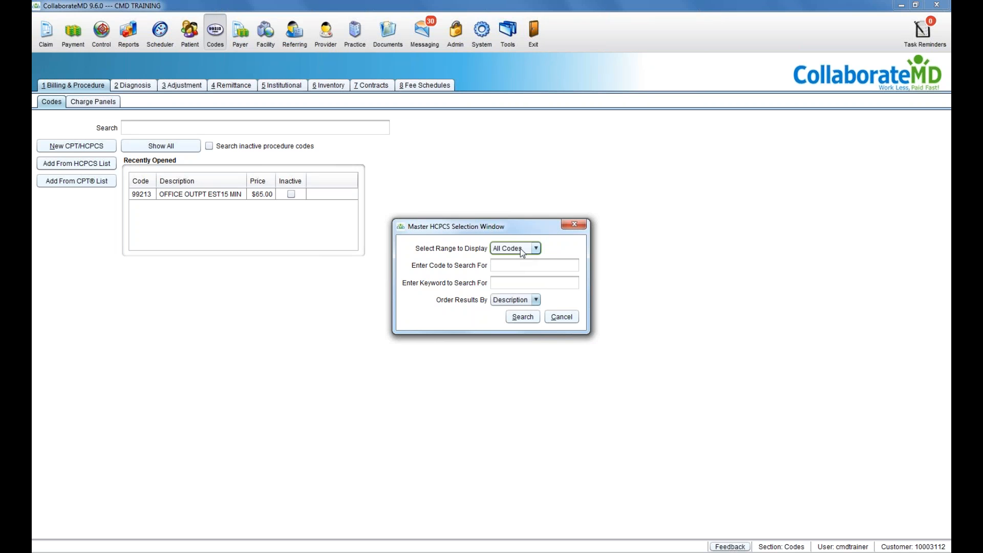
click(522, 317)
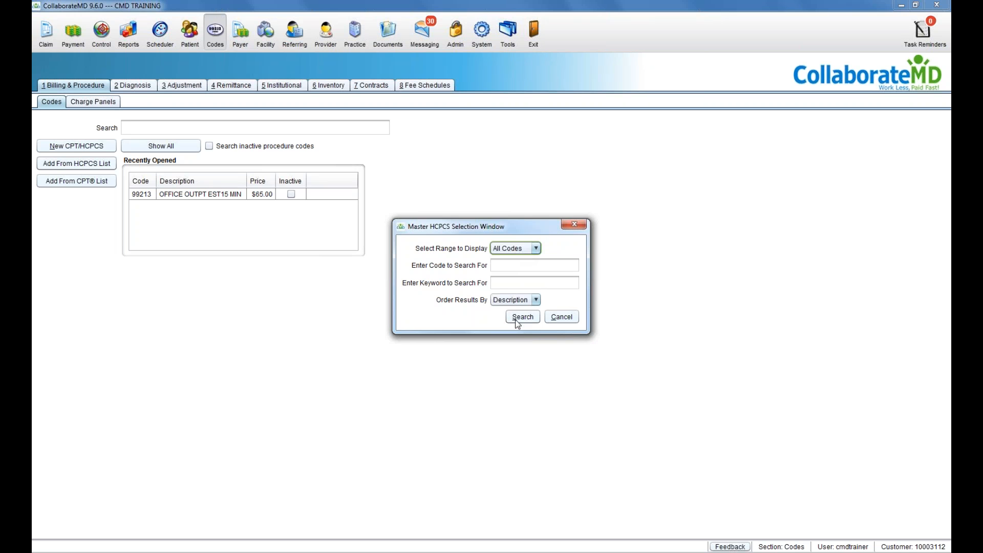
click(556, 320)
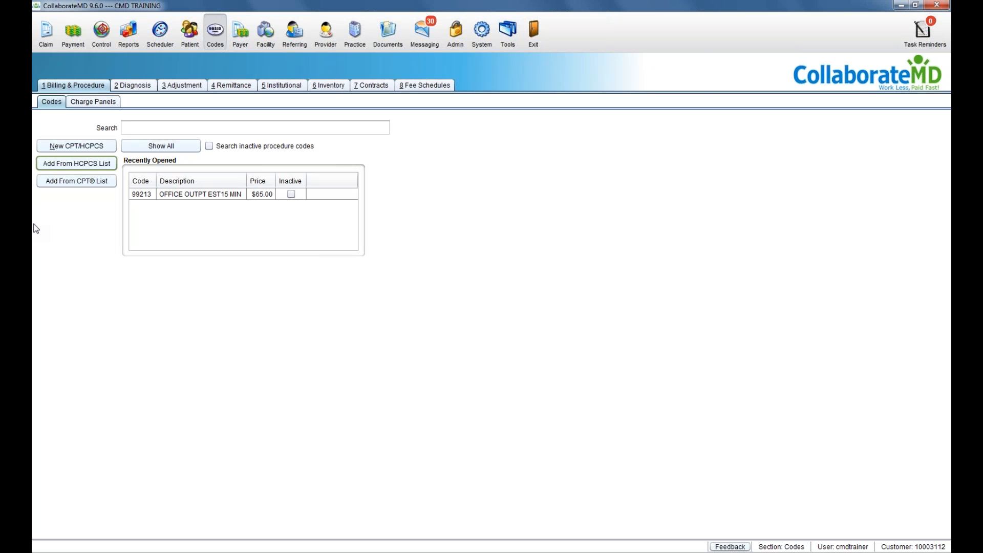
click(53, 145)
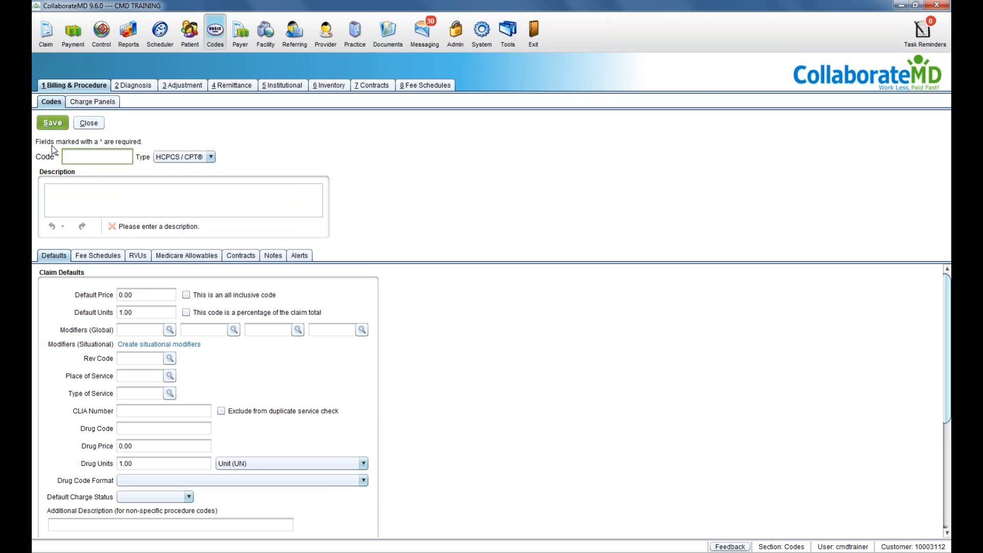
Step: Discard the blank new-code form and open procedure code 99213
click(89, 123)
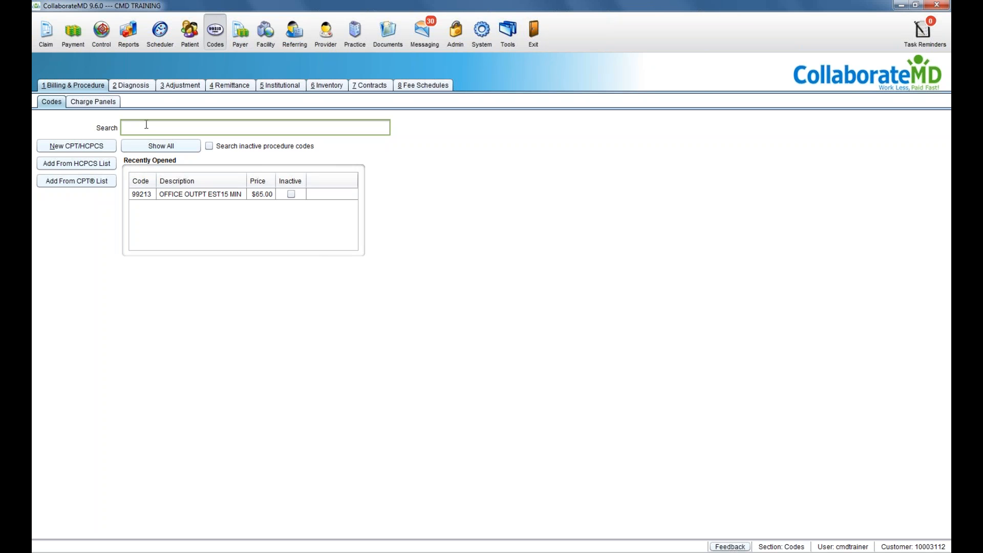
text(99213)
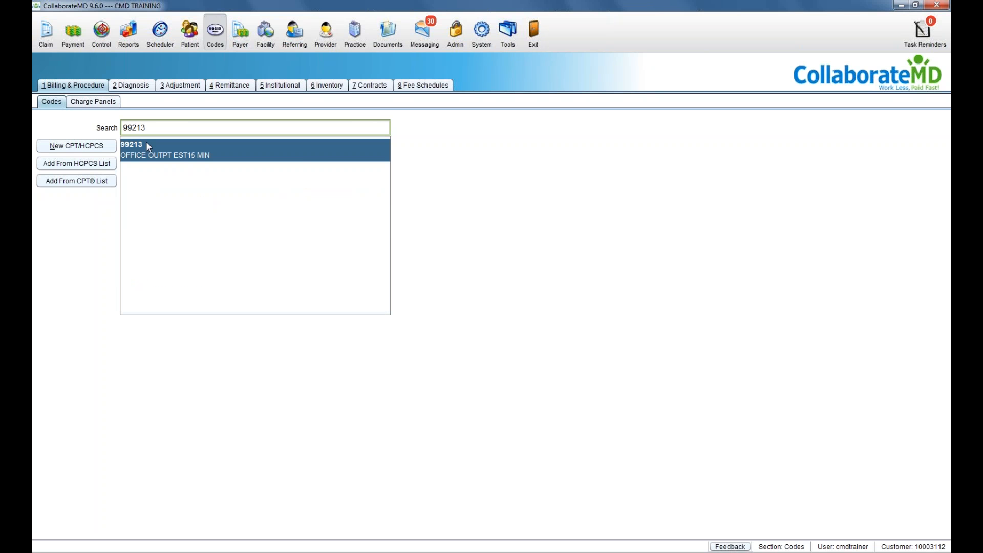
click(145, 143)
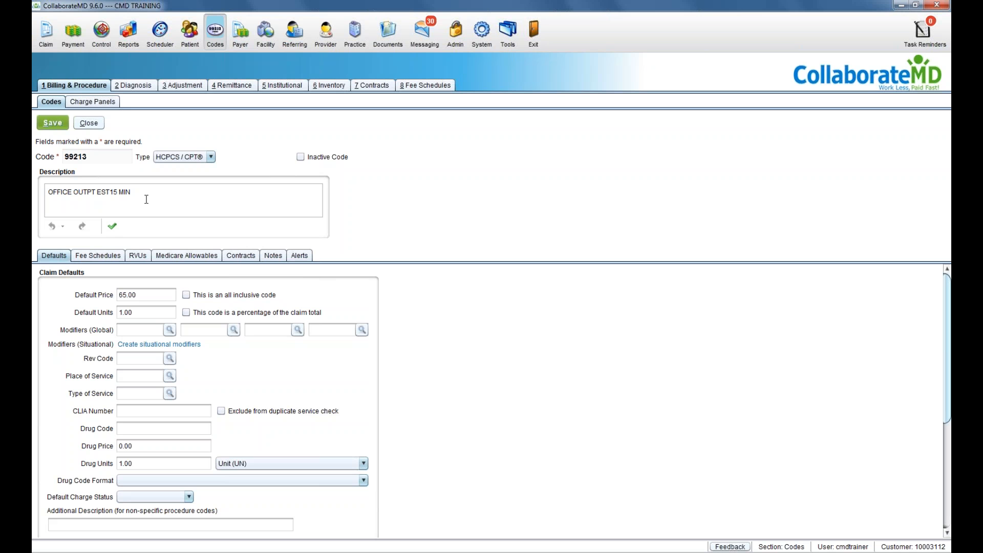
Step: Review 99213's 65.00 default price, global modifiers, revenue code and drug code fields, then close it
click(47, 259)
click(138, 295)
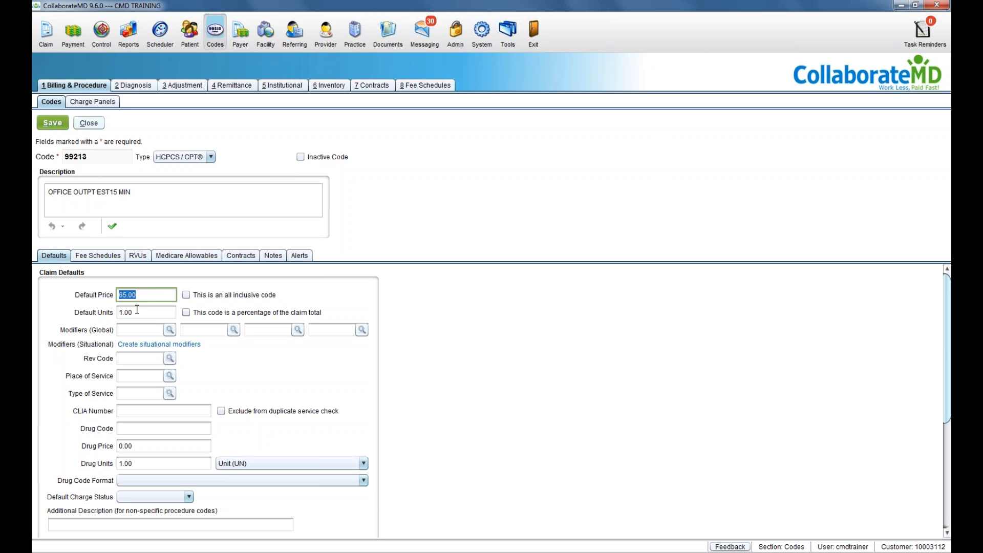
click(137, 331)
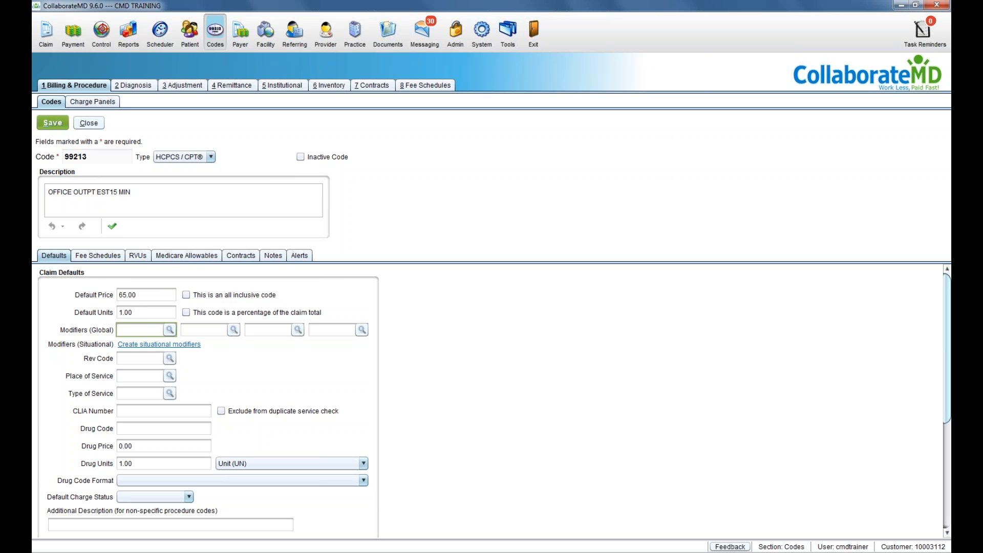
click(132, 359)
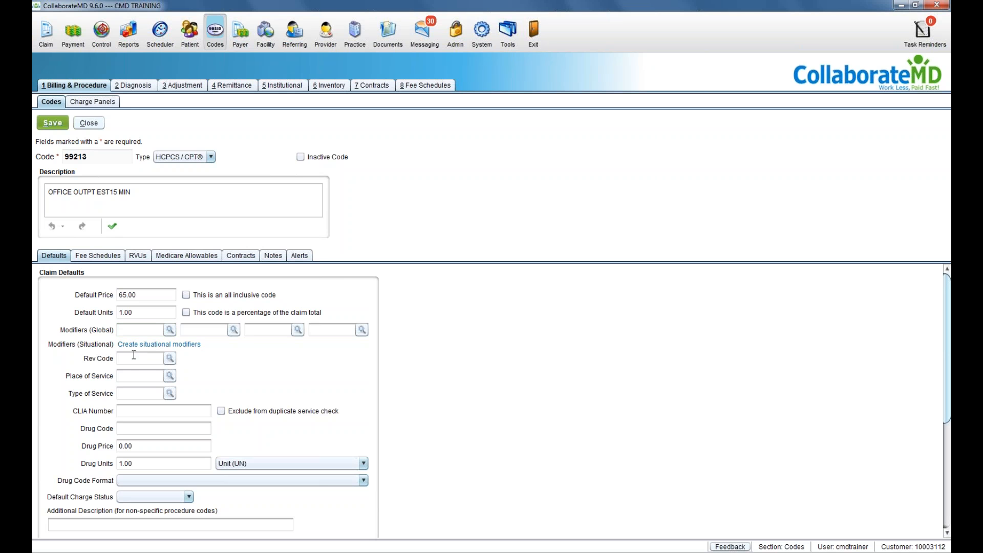
click(130, 429)
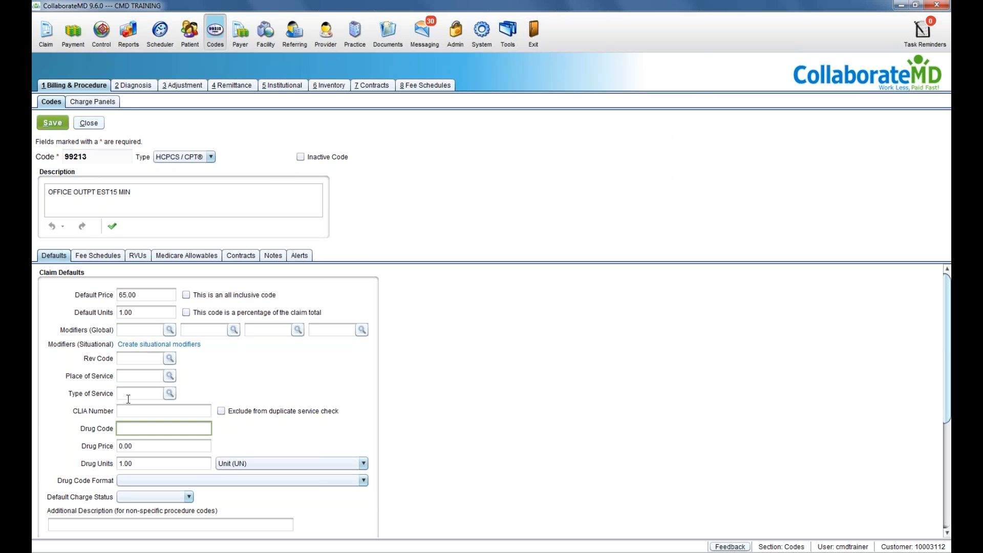
click(84, 126)
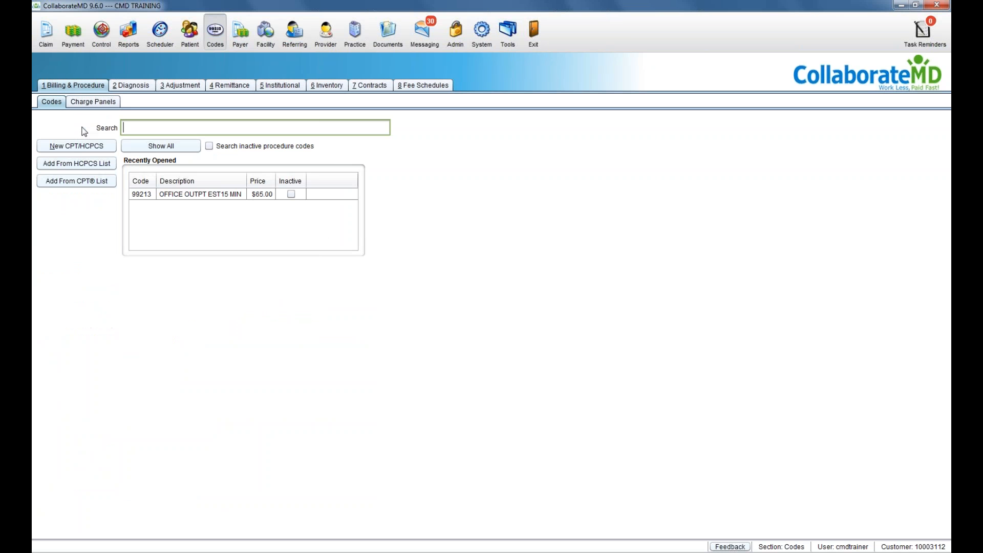
Step: Look over the Diagnosis codes, dismiss the Master ICD lookup unsearched, and move to Institutional codes
click(146, 87)
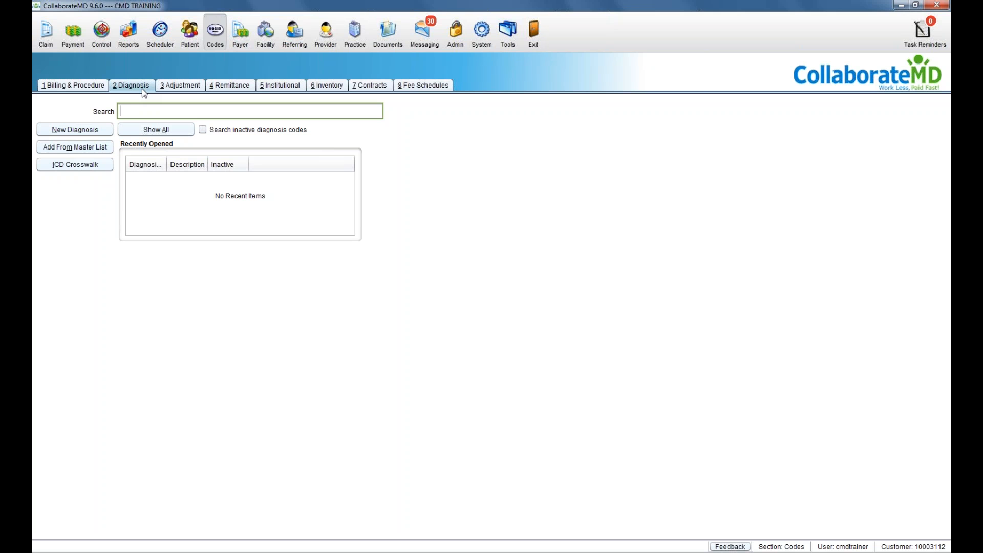
click(99, 149)
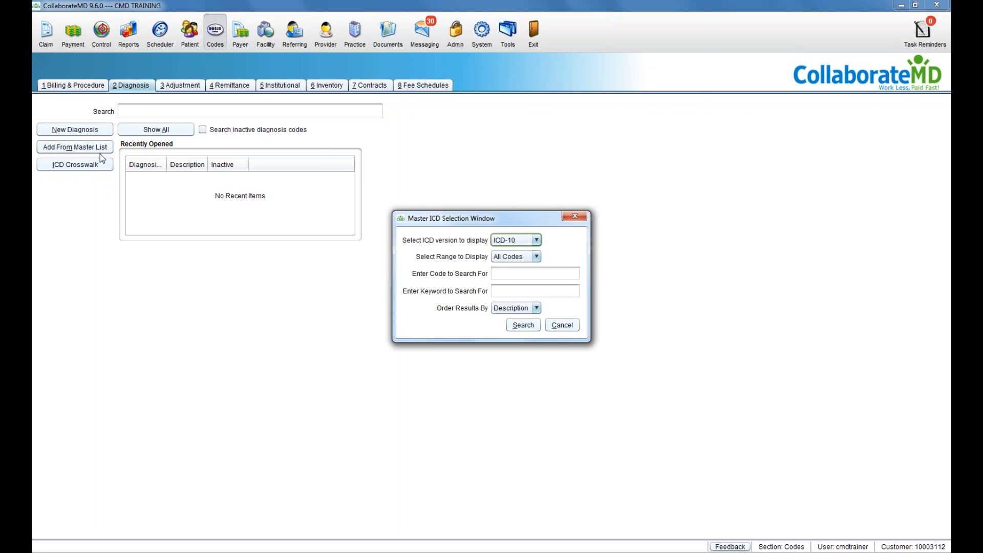
click(554, 331)
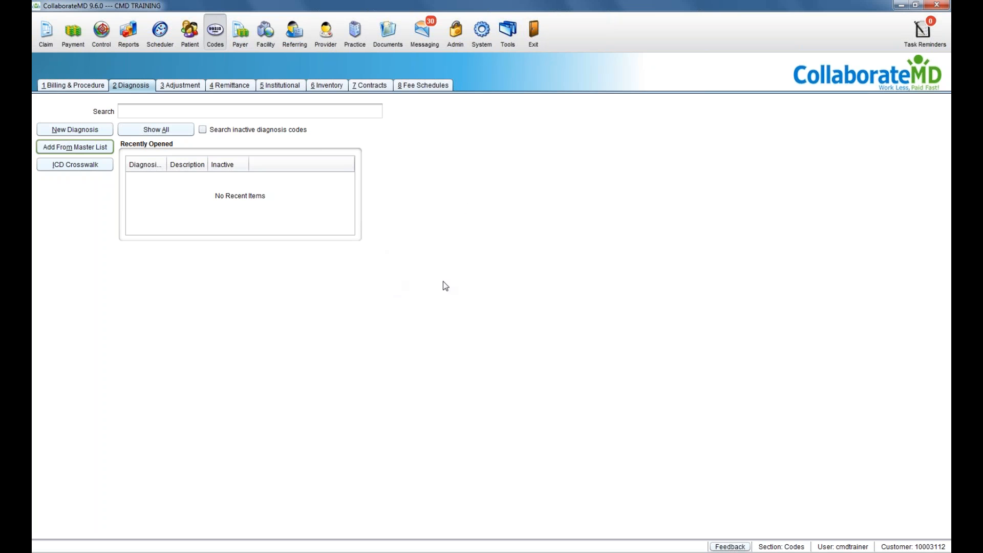
click(279, 85)
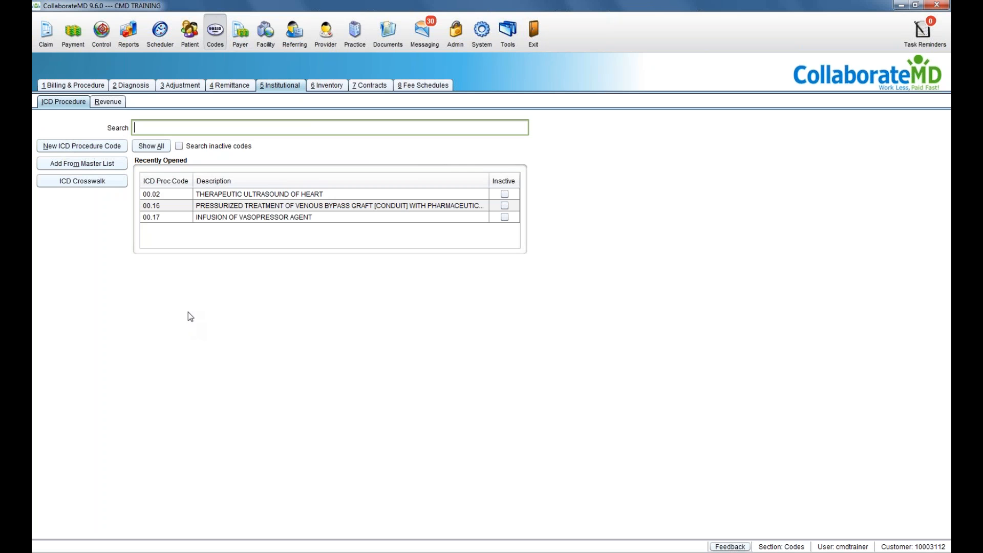
Step: View the ICD Procedure and Revenue code lists, then go to the Fee Schedules page
click(66, 105)
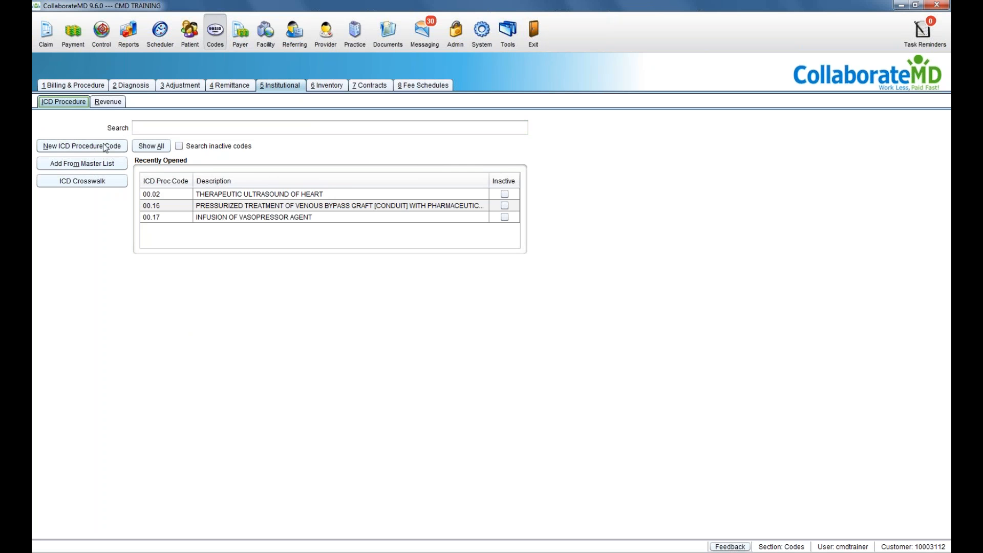
click(108, 102)
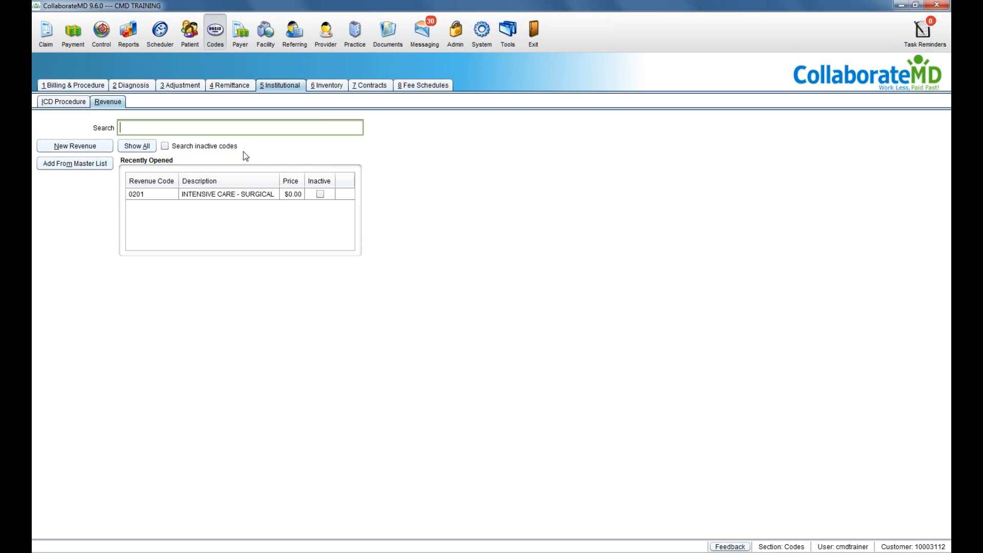
click(426, 87)
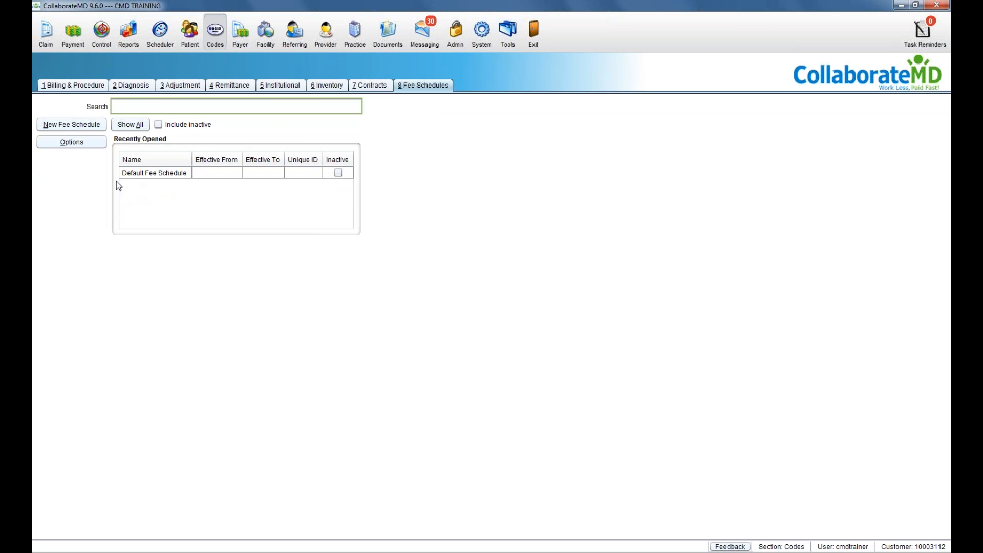
Step: Create a new empty fee schedule after comparing it with the Medicare-based pricing options
click(84, 125)
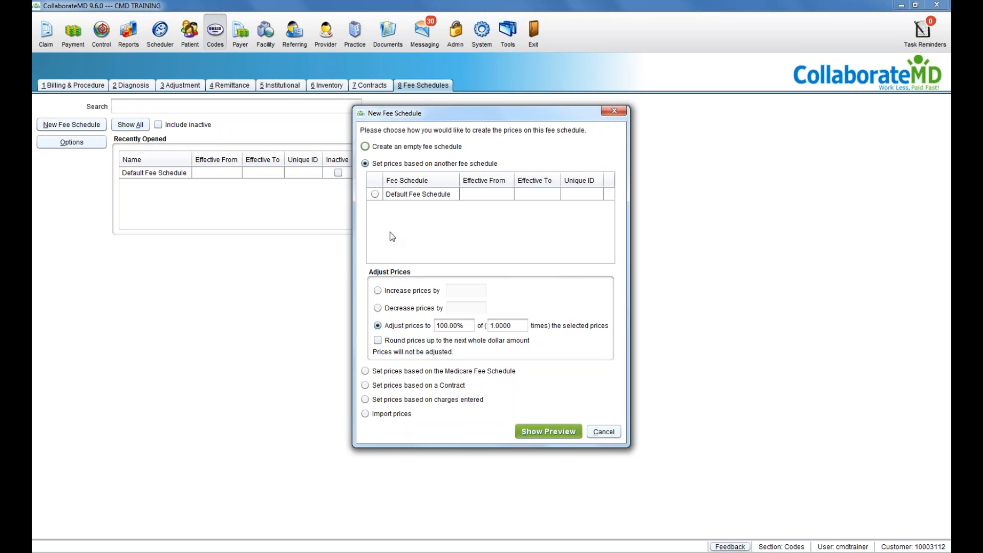
click(395, 149)
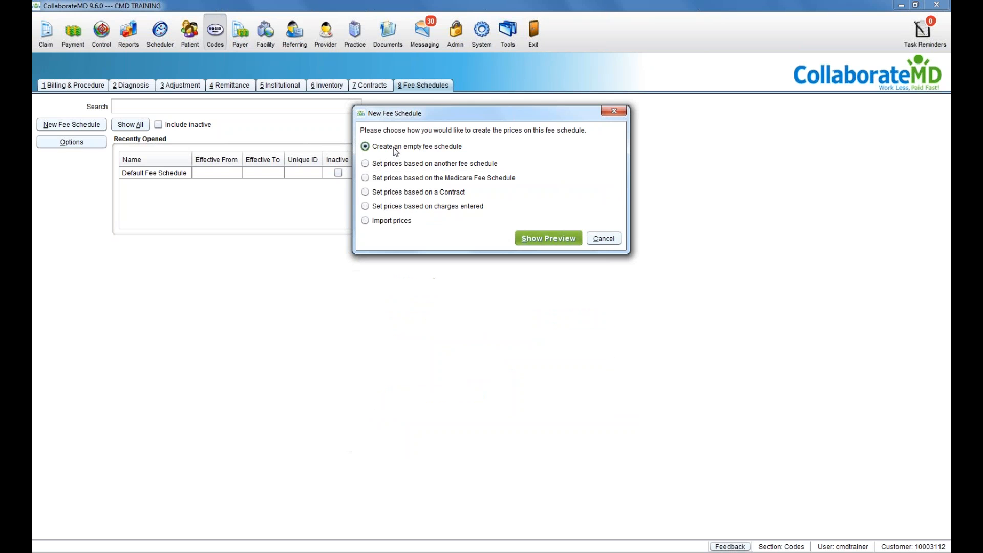
click(390, 179)
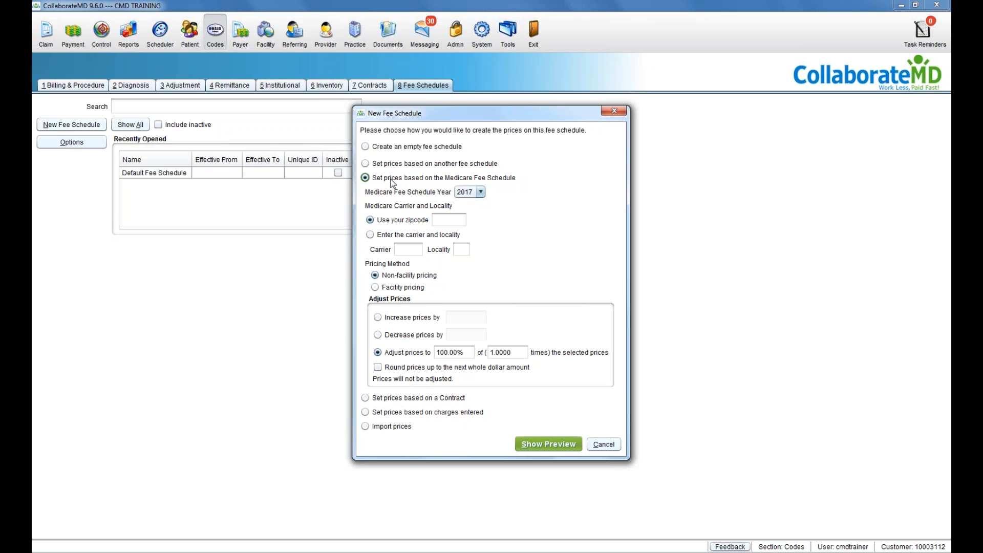
click(395, 147)
click(538, 242)
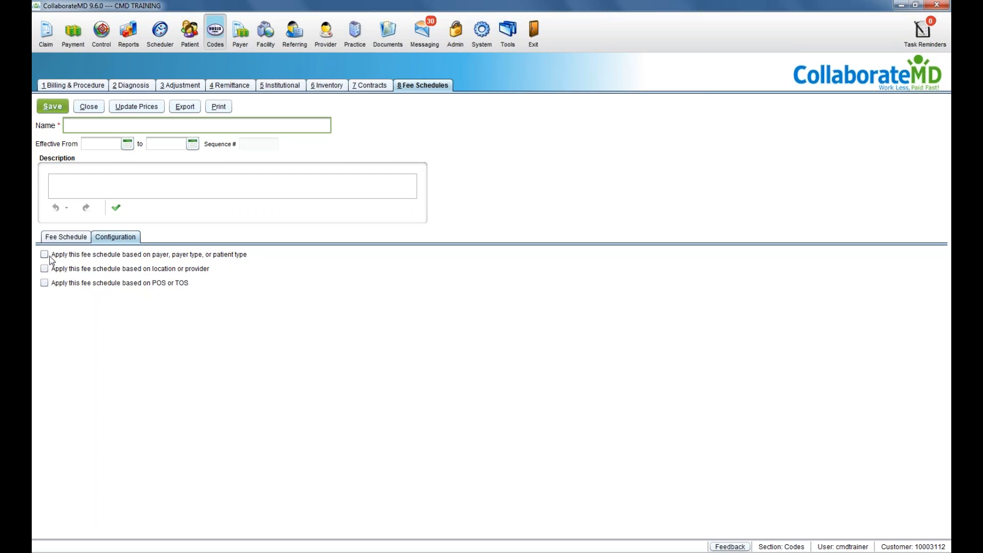
Step: Name the schedule SELF PAY, apply it by Patient Type, and display its codes and prices
text(SELF PAY)
click(45, 255)
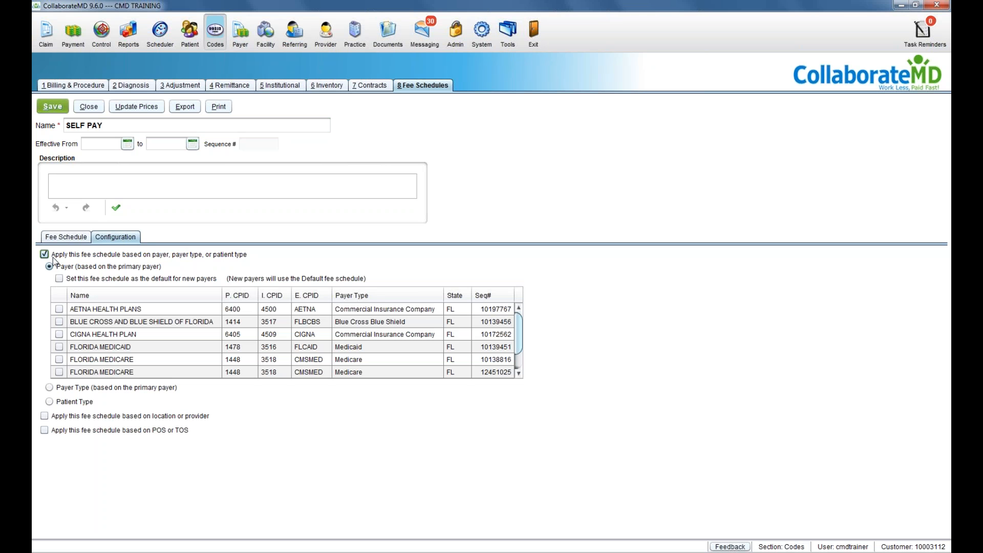
click(49, 401)
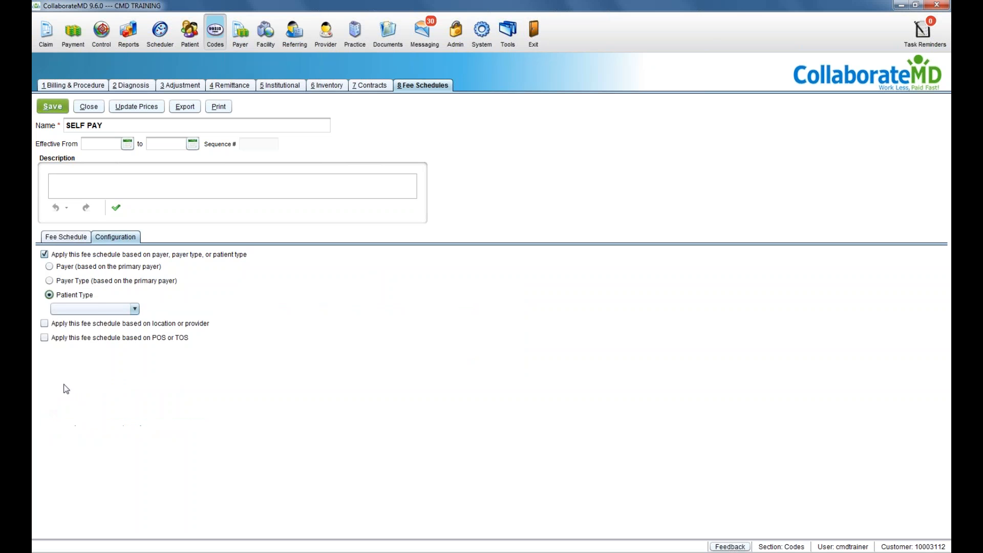
click(105, 309)
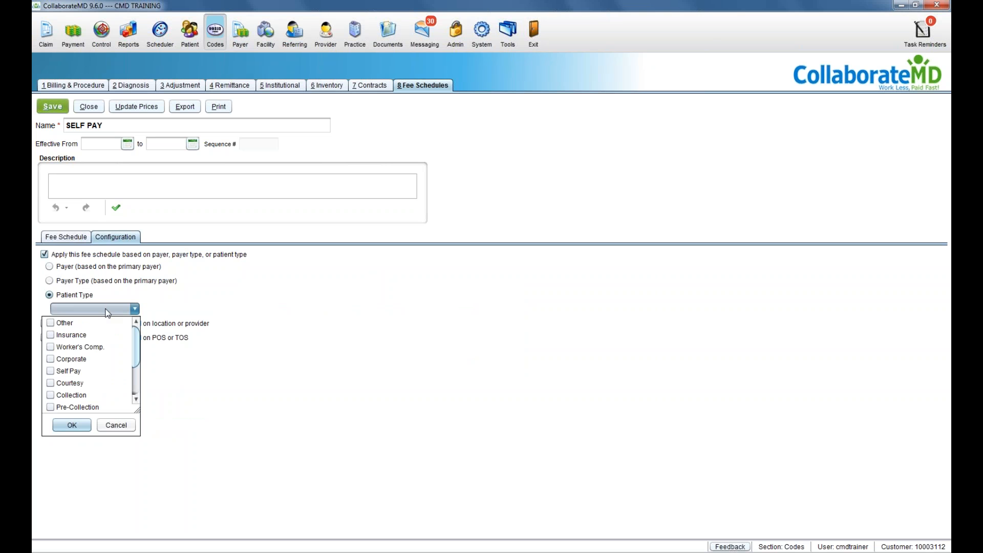
click(97, 370)
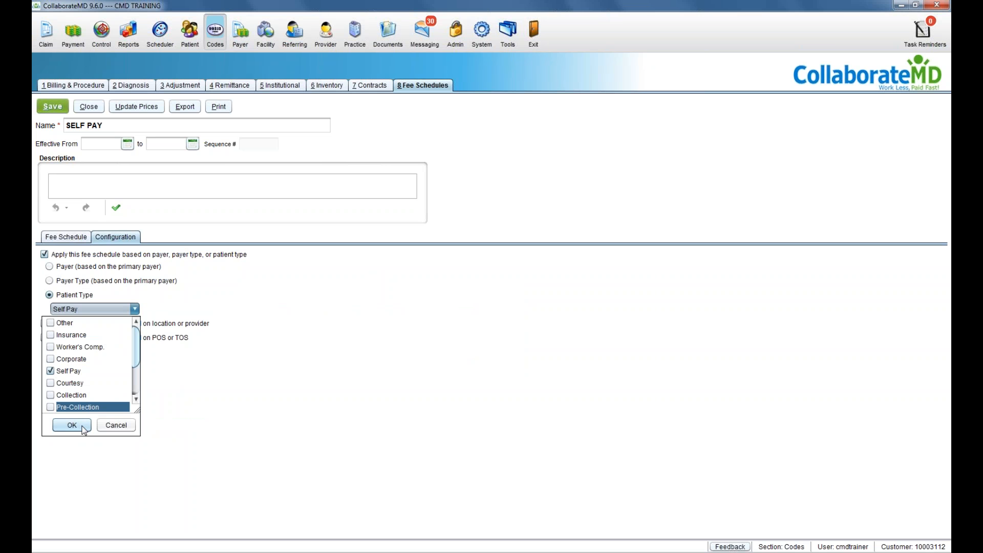
click(116, 425)
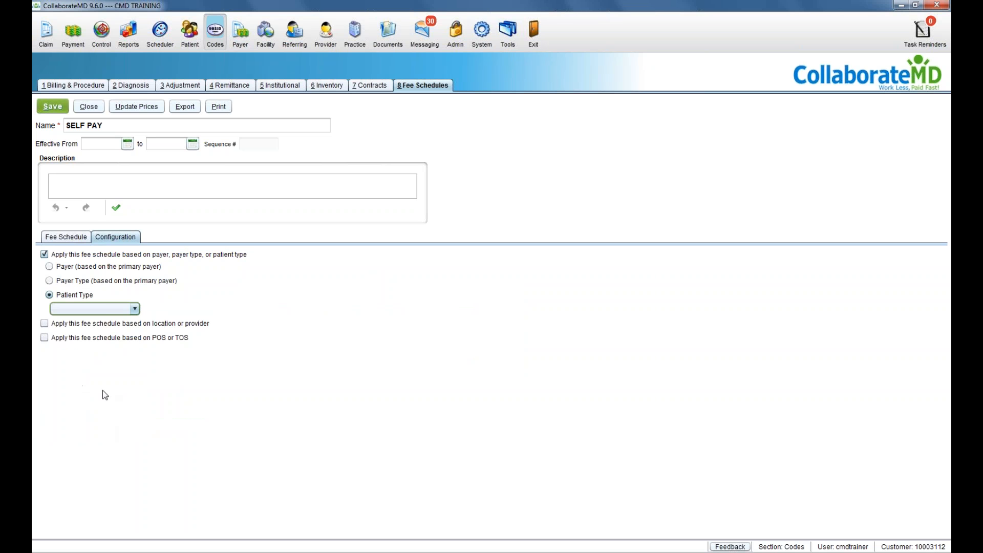
click(78, 238)
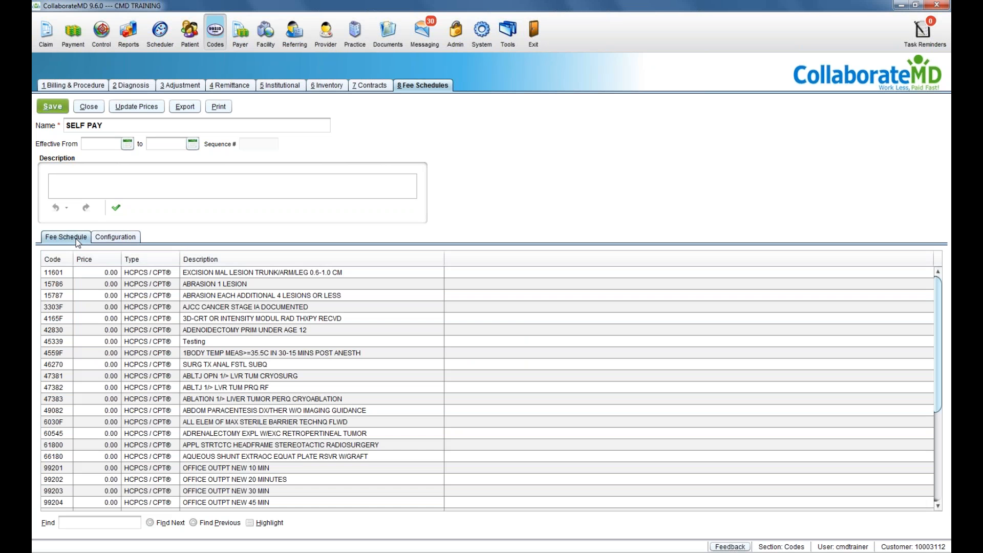
Step: Try the price cells for codes 11601 and 15786, then close SELF PAY without saving
click(84, 271)
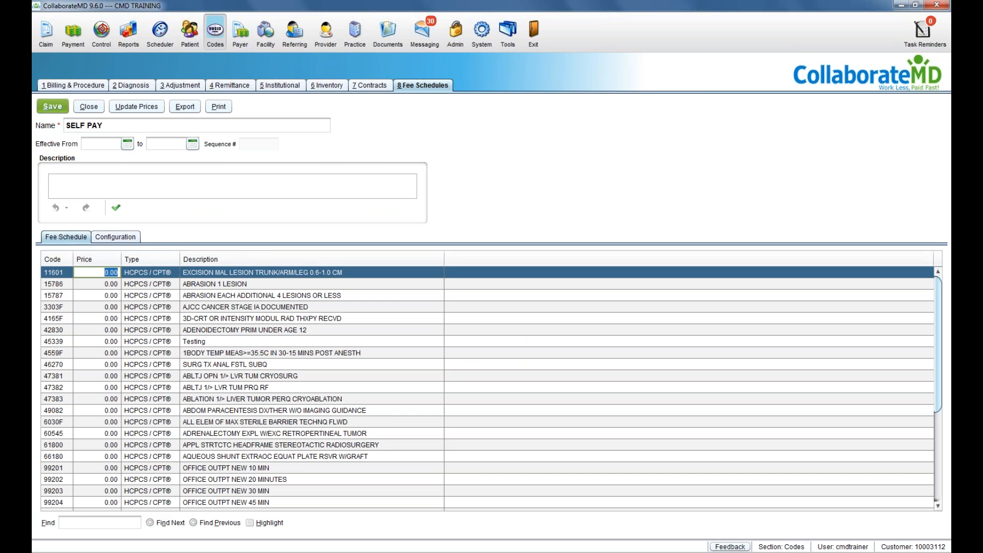
click(84, 287)
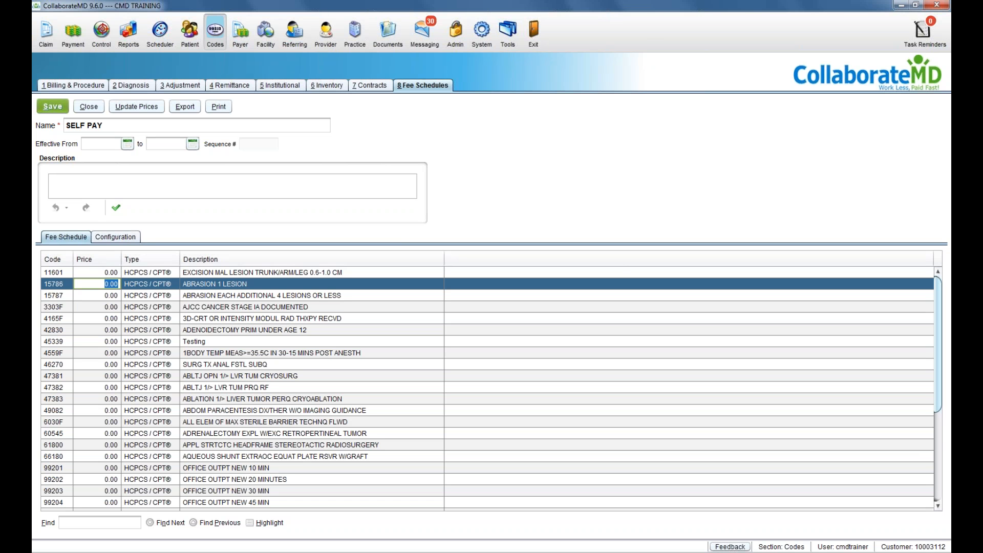
click(89, 106)
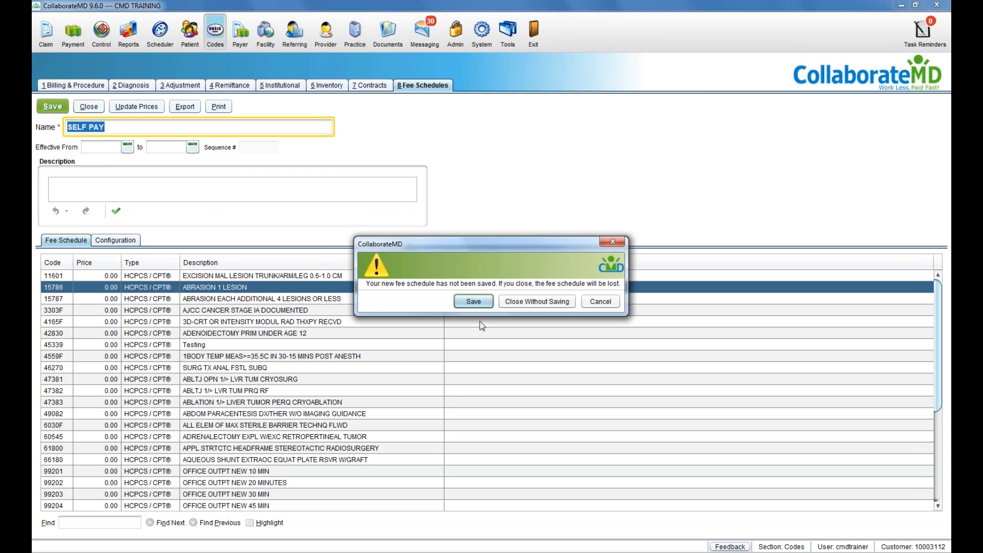
click(518, 301)
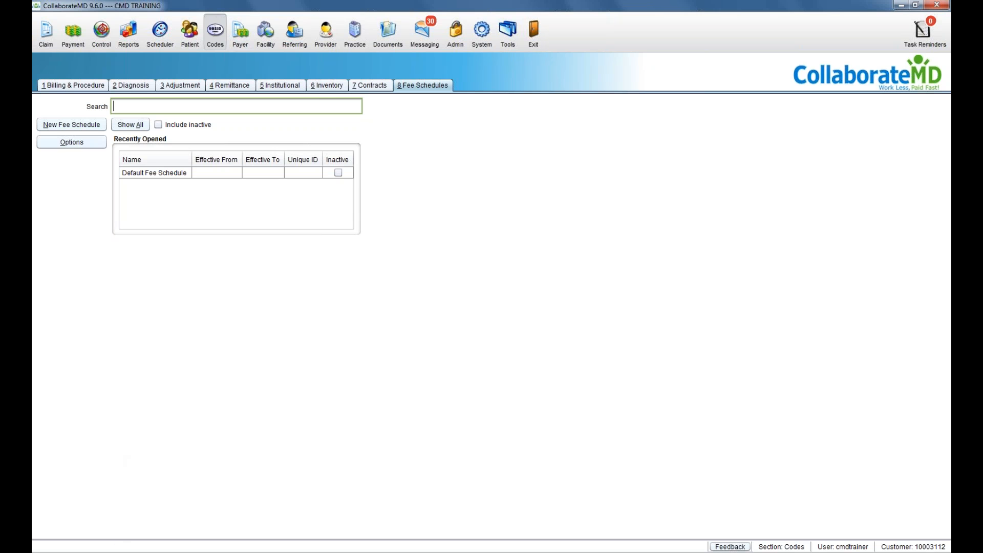
Step: Present the Google Slides training deck full screen from the Tools & Resources slide
click(114, 551)
click(233, 10)
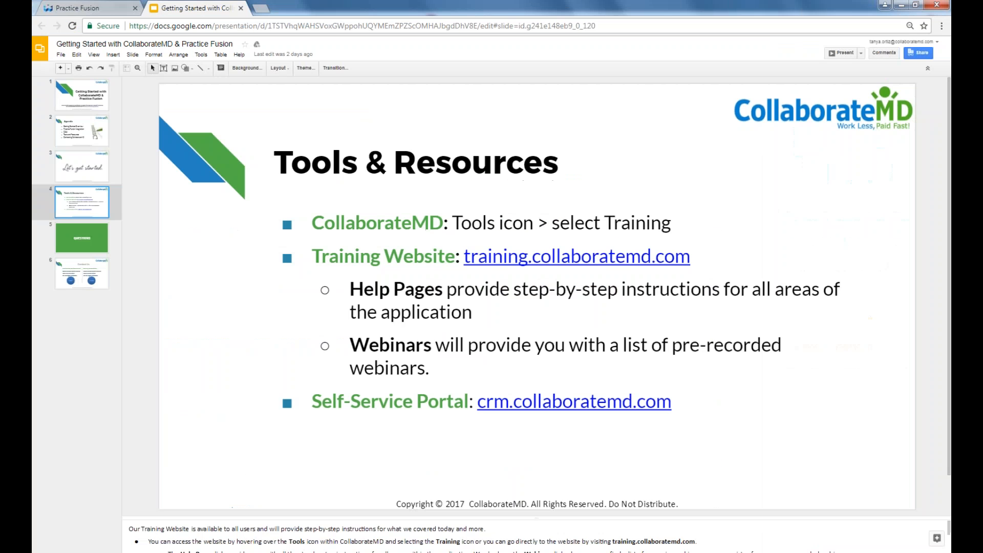
click(844, 52)
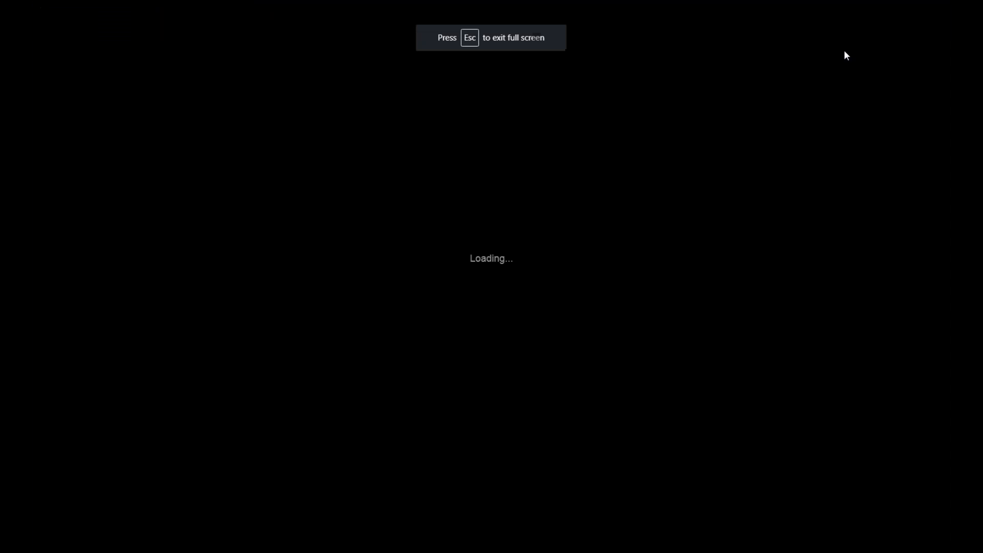